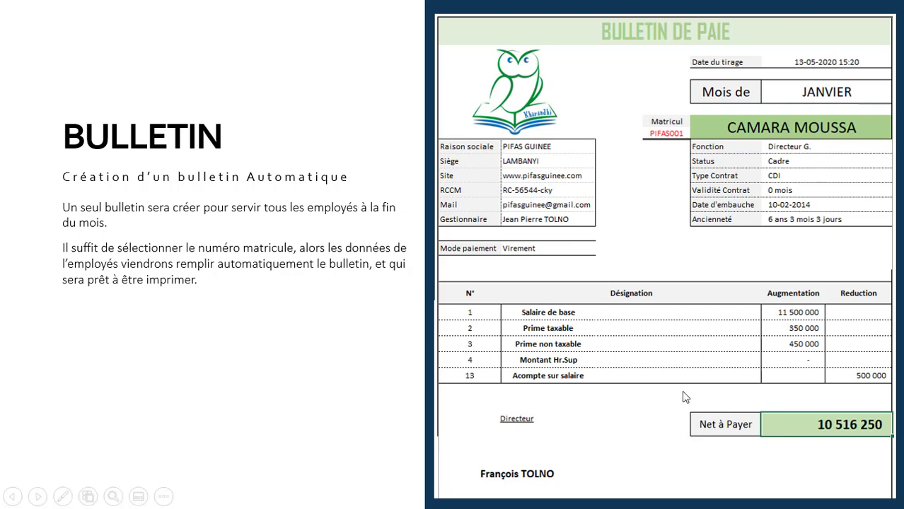
- Leave the PowerPoint BULLETIN slide and bring up the BD workbook in Excel
key(super)
mouse_move(479, 500)
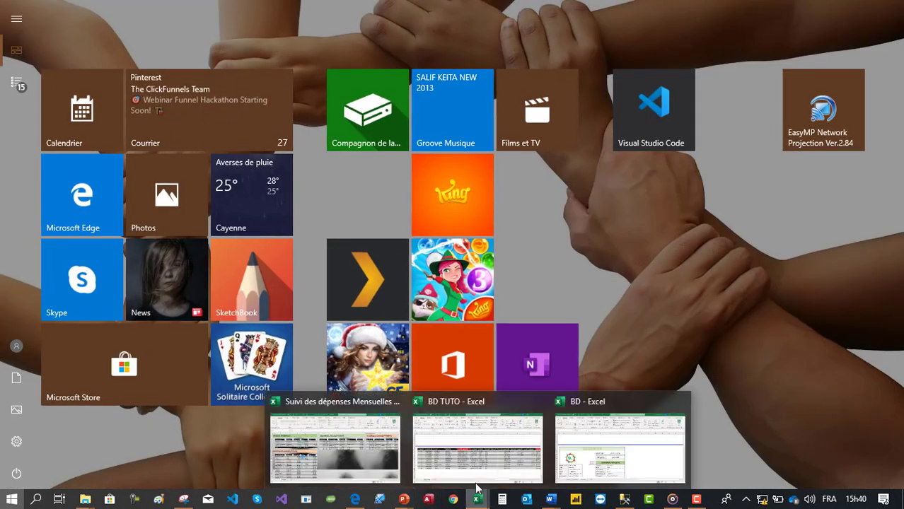
click(612, 456)
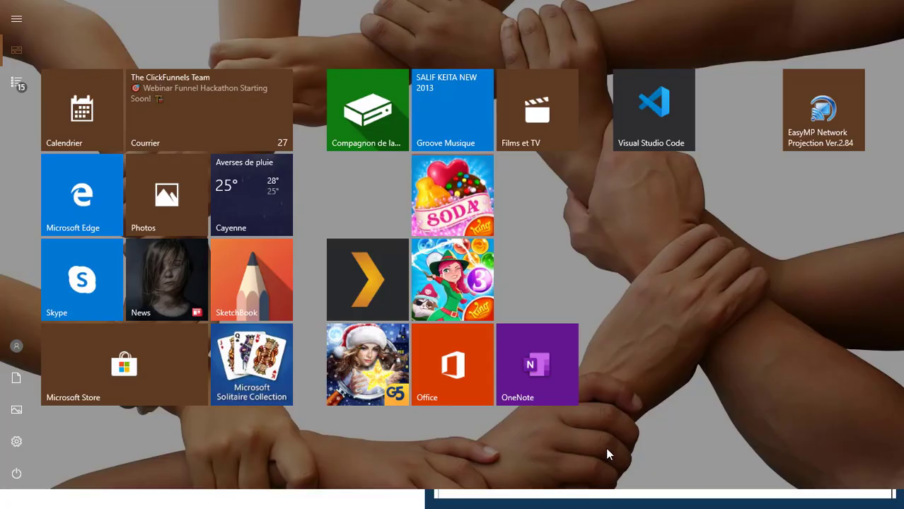
- Pick other matricule numbers from the E17 dropdown to load a different employee into the payslip
click(254, 340)
scroll(247, 341, down, 4)
scroll(248, 341, up, 4)
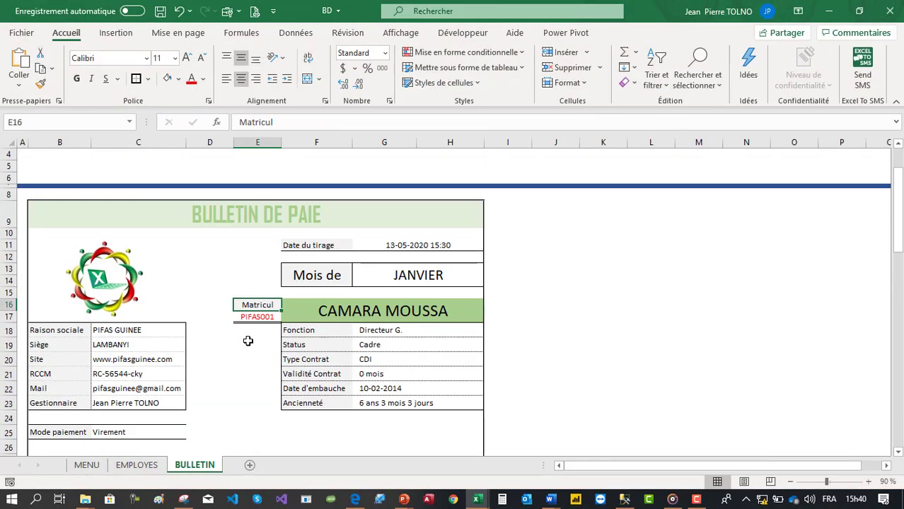
click(268, 318)
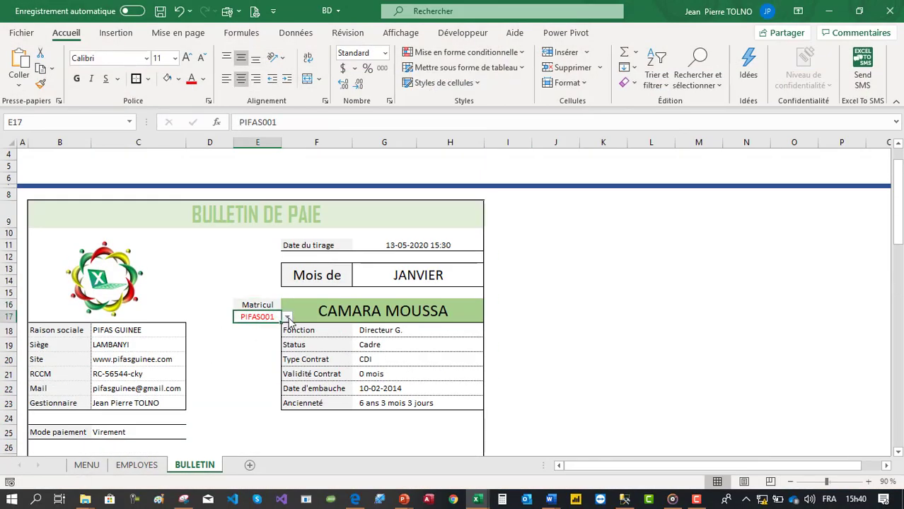
click(287, 318)
click(280, 349)
drag(286, 347, 285, 358)
click(272, 317)
click(287, 318)
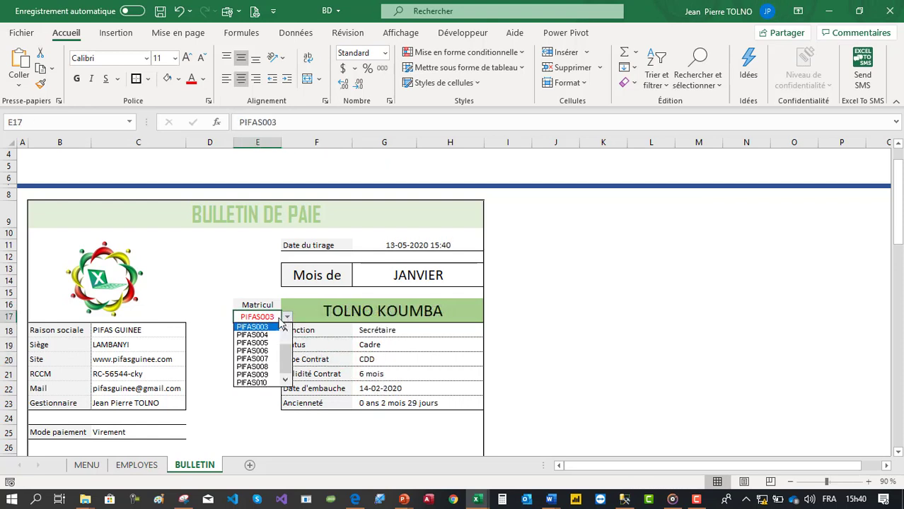
click(254, 359)
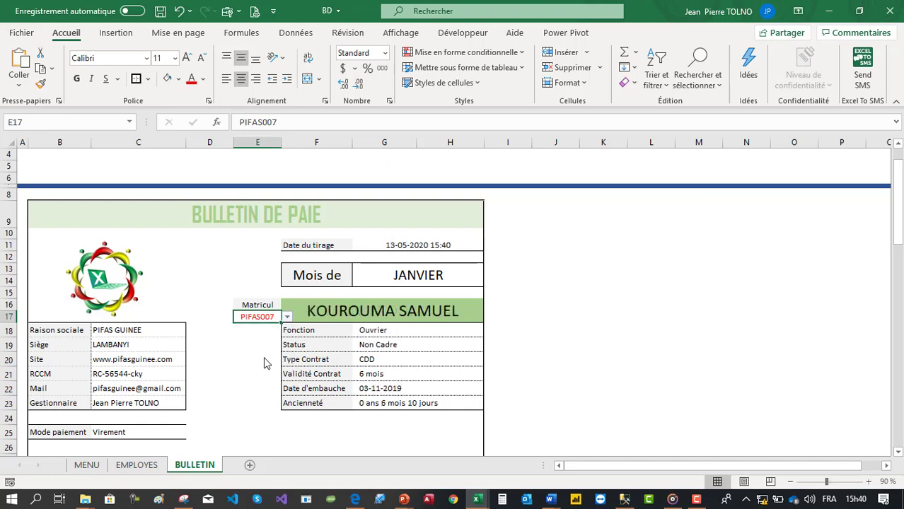
- Review the lookup formulas for Fonction, Status, Type Contrat, Validité Contrat and Date d'embauche in G18:G22
click(392, 331)
click(392, 345)
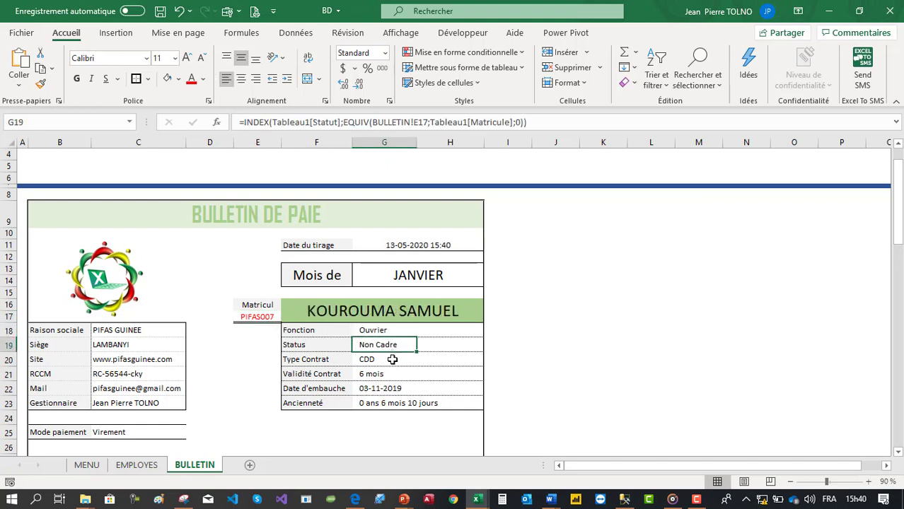
click(392, 361)
click(383, 375)
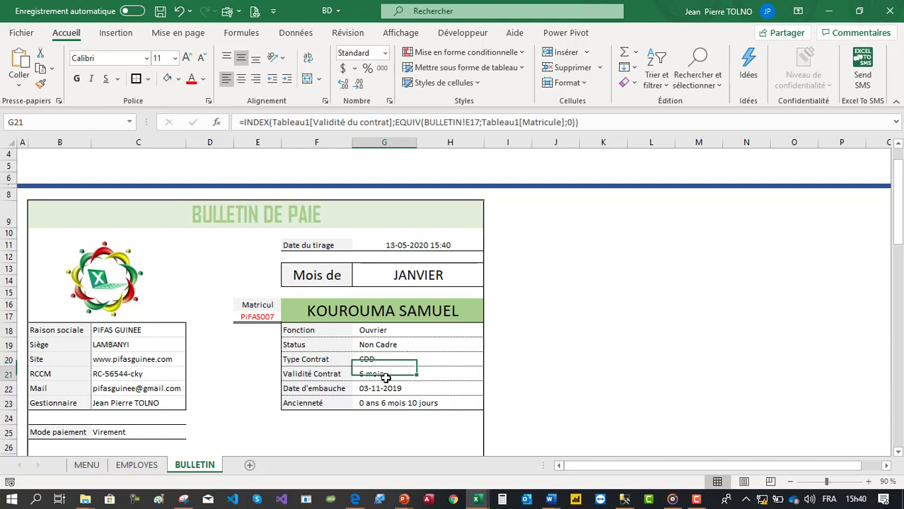
click(385, 388)
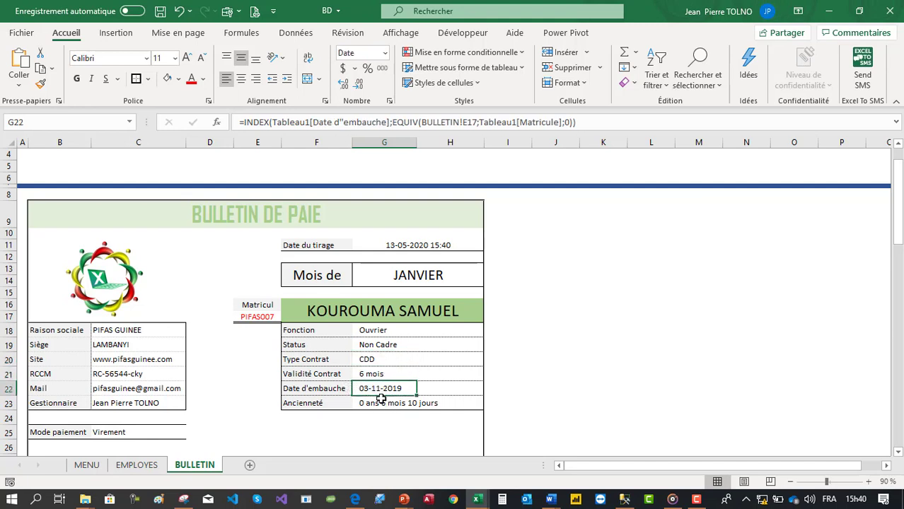
- Review the company information values, Mode paiement, and the Désignation and Reduction columns of the pay table
scroll(421, 403, down, 1)
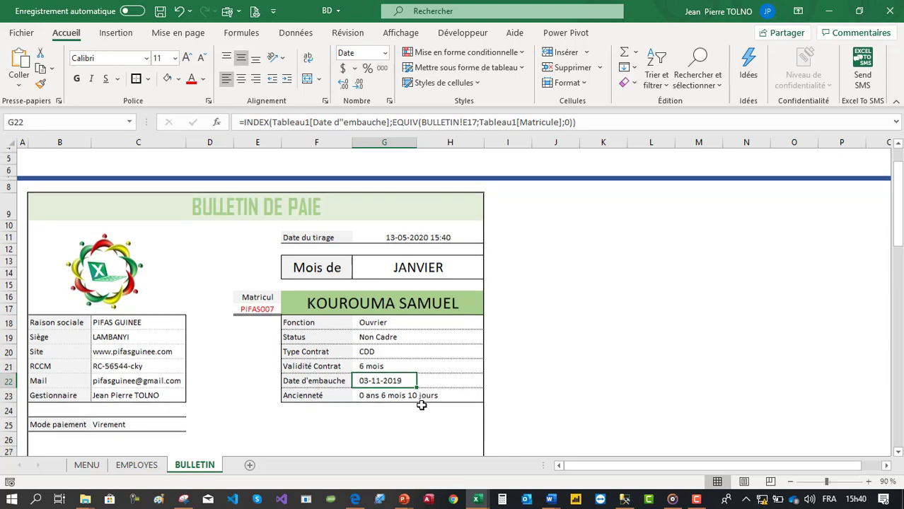
scroll(421, 382, down, 3)
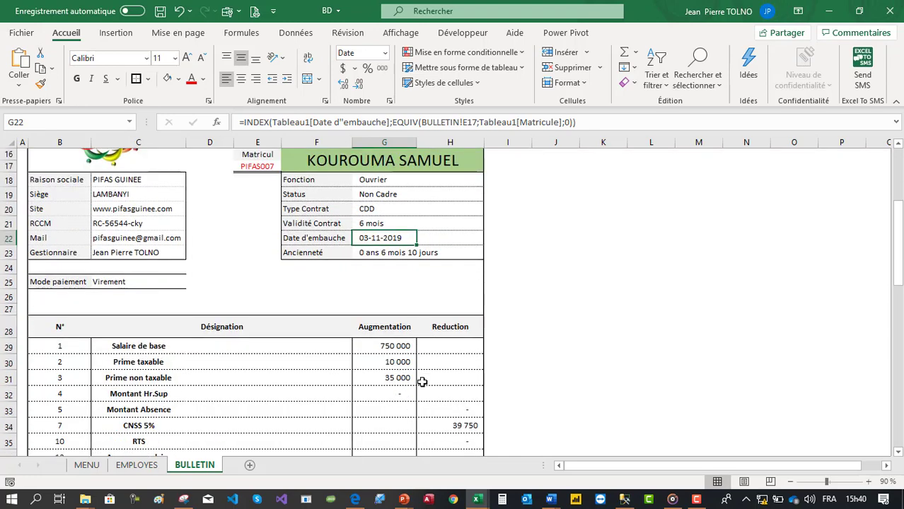
drag(99, 180, 101, 254)
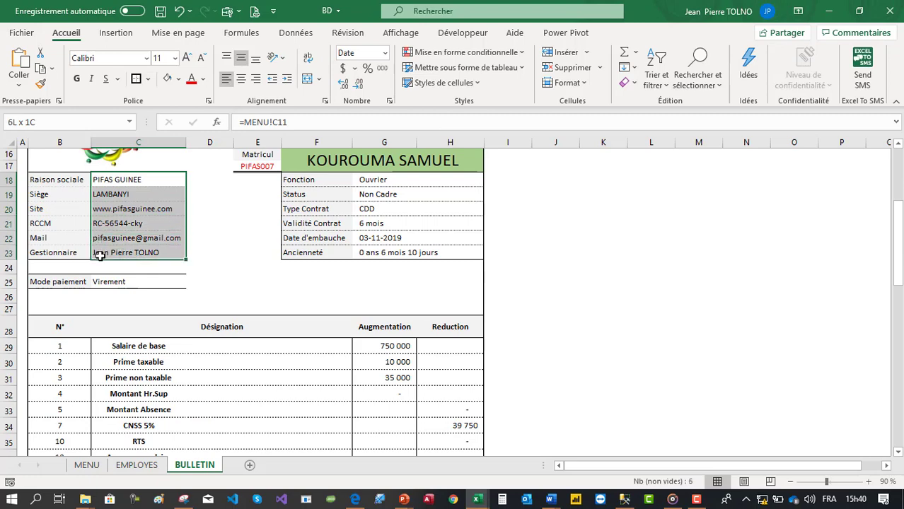
click(121, 282)
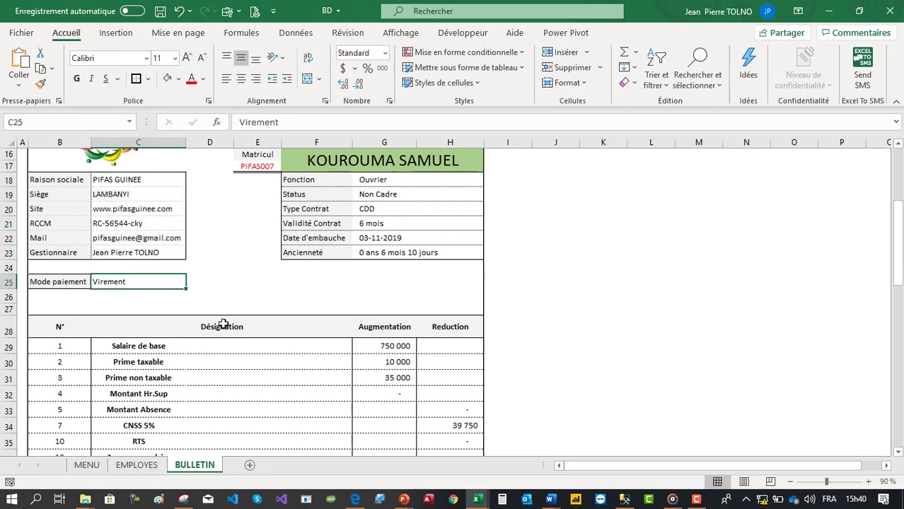
scroll(275, 345, down, 2)
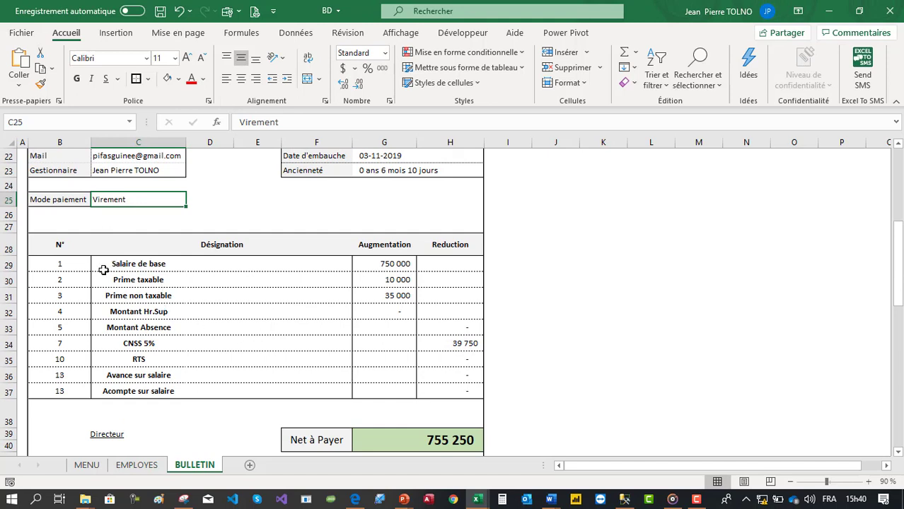
drag(92, 261, 327, 389)
drag(169, 259, 175, 367)
drag(426, 246, 441, 388)
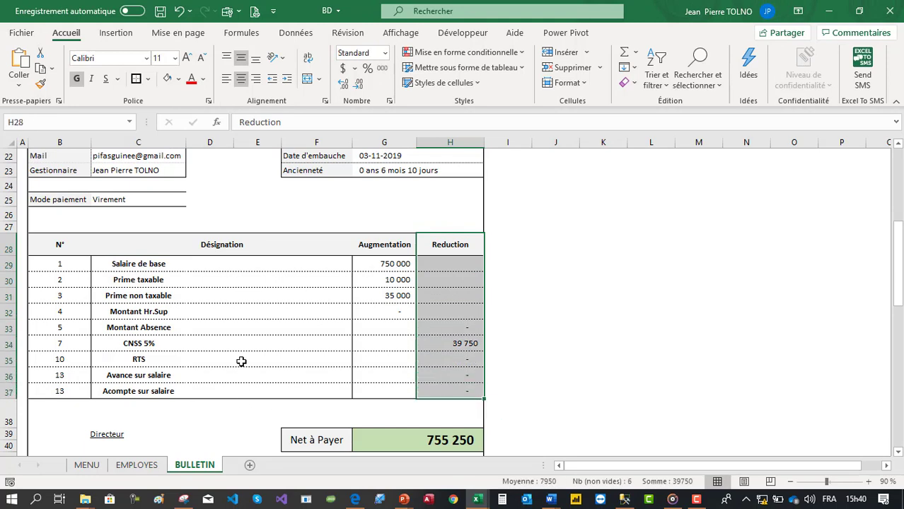
- Check the Montant Absence, CNSS 5% and Net à Payer formulas, then open the File backstage
click(452, 330)
click(453, 331)
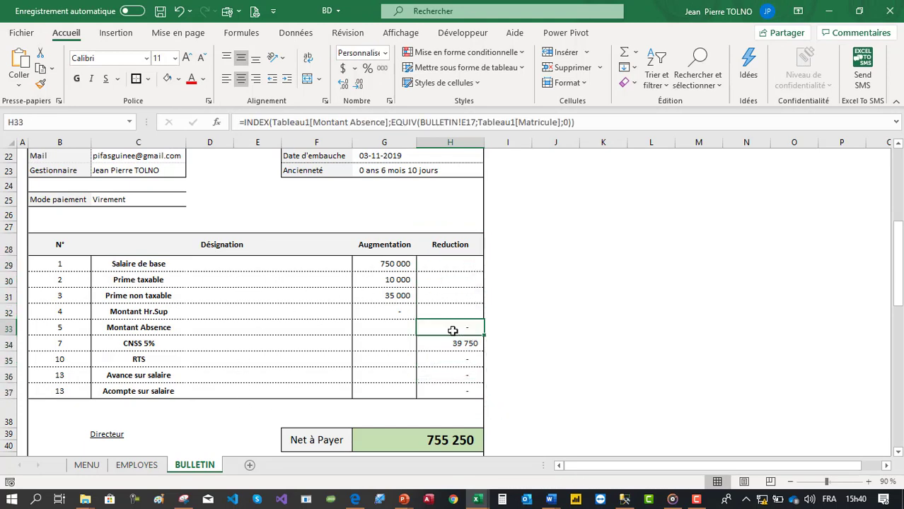
click(452, 343)
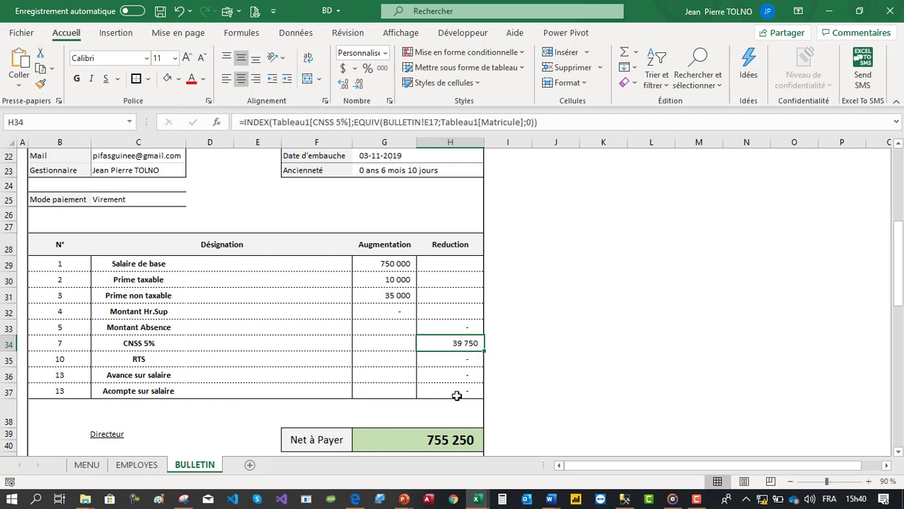
scroll(457, 396, down, 2)
click(440, 369)
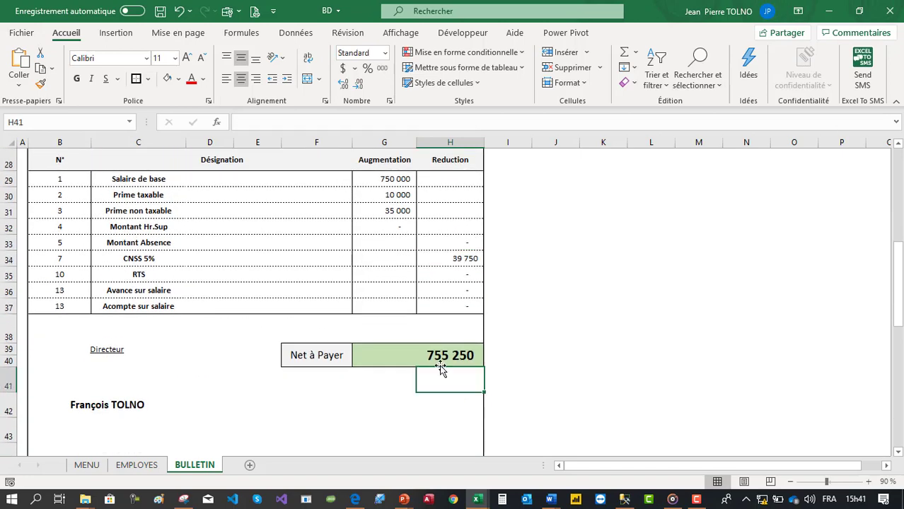
click(440, 357)
scroll(441, 353, down, 4)
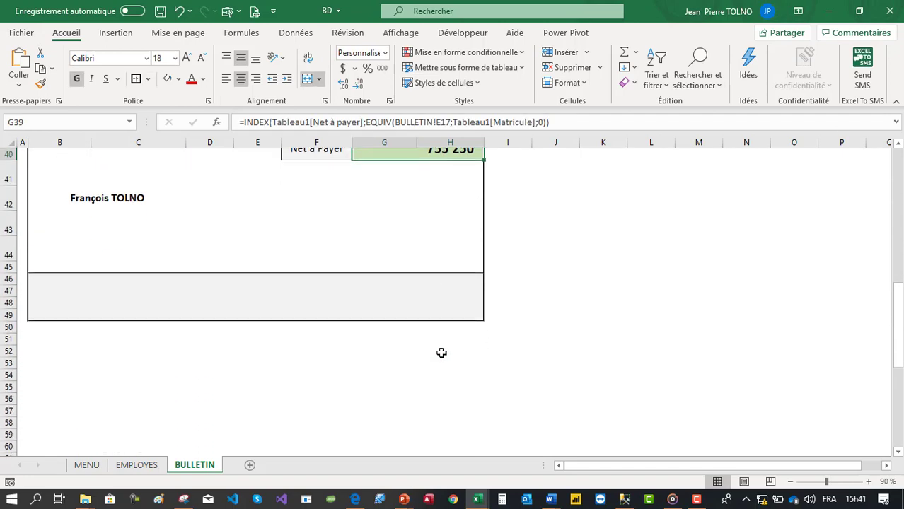
scroll(441, 353, up, 13)
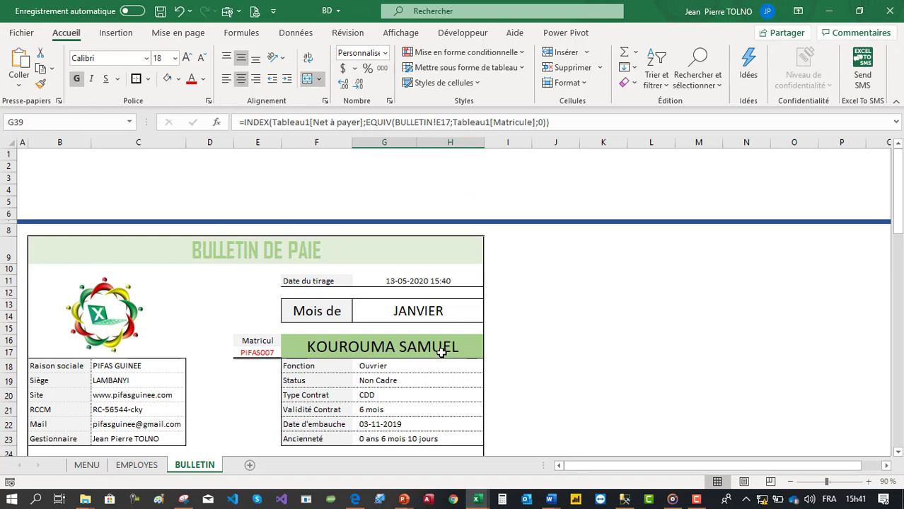
click(17, 33)
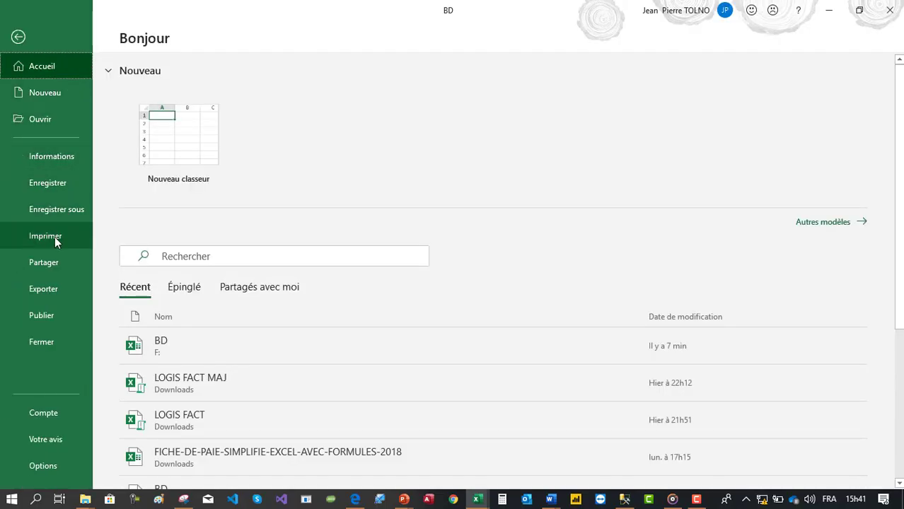
click(55, 236)
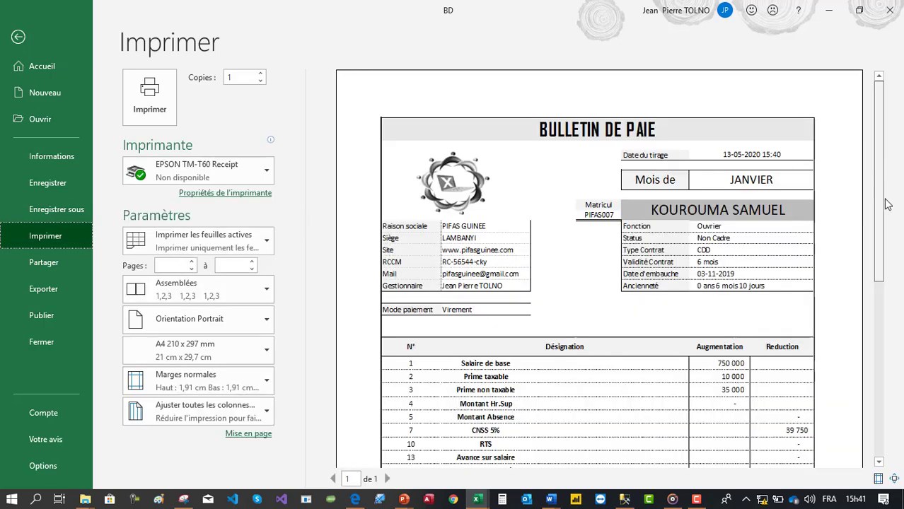
scroll(880, 311, down, 3)
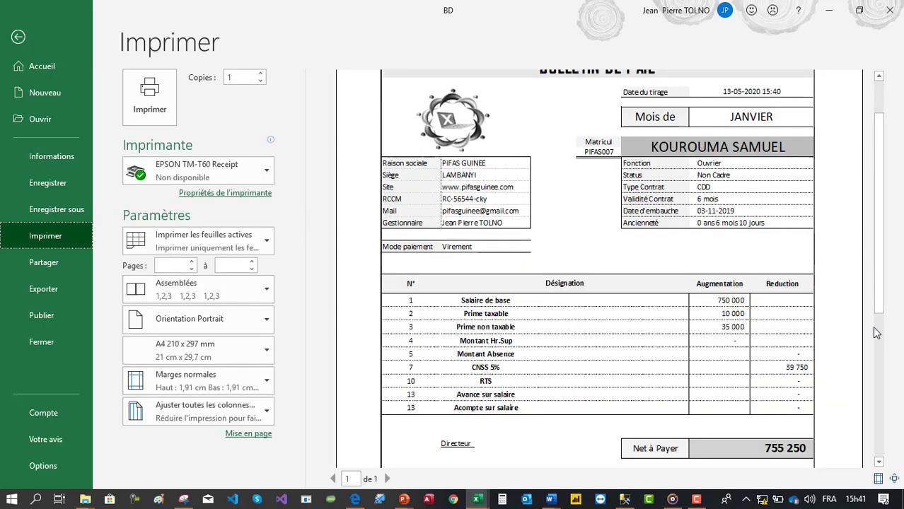
scroll(882, 334, down, 5)
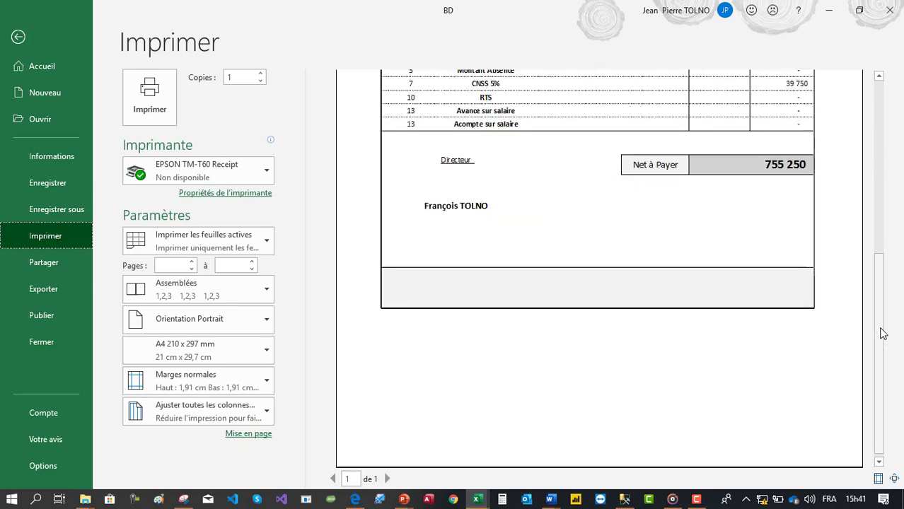
key(Escape)
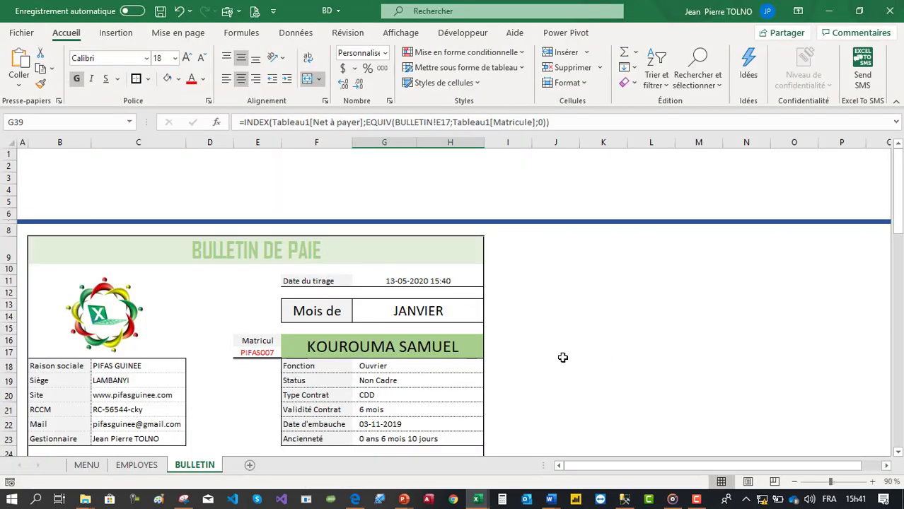
click(560, 353)
click(86, 466)
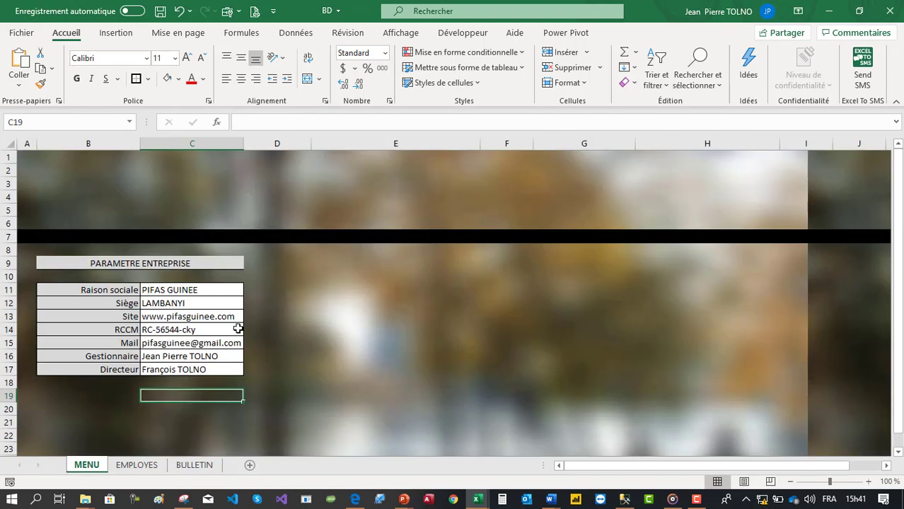
click(297, 325)
scroll(298, 324, up, 1)
scroll(298, 324, up, 4)
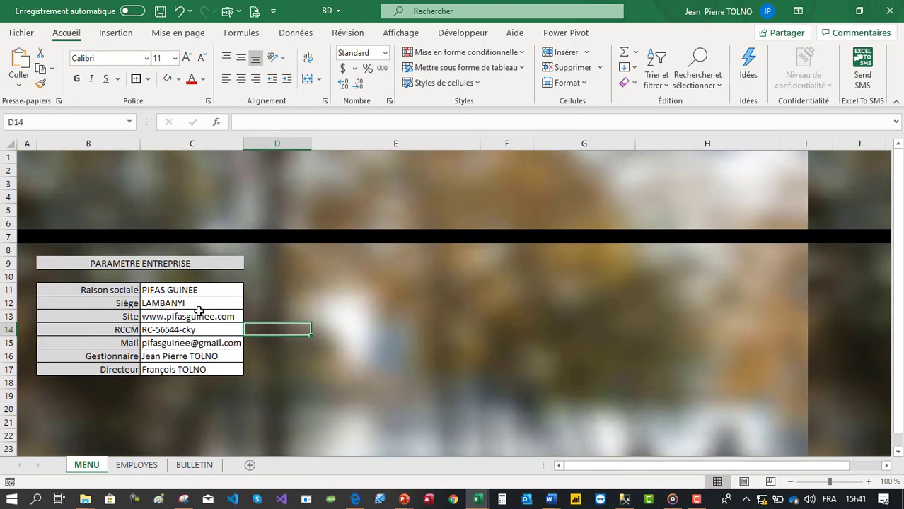
drag(196, 291, 199, 352)
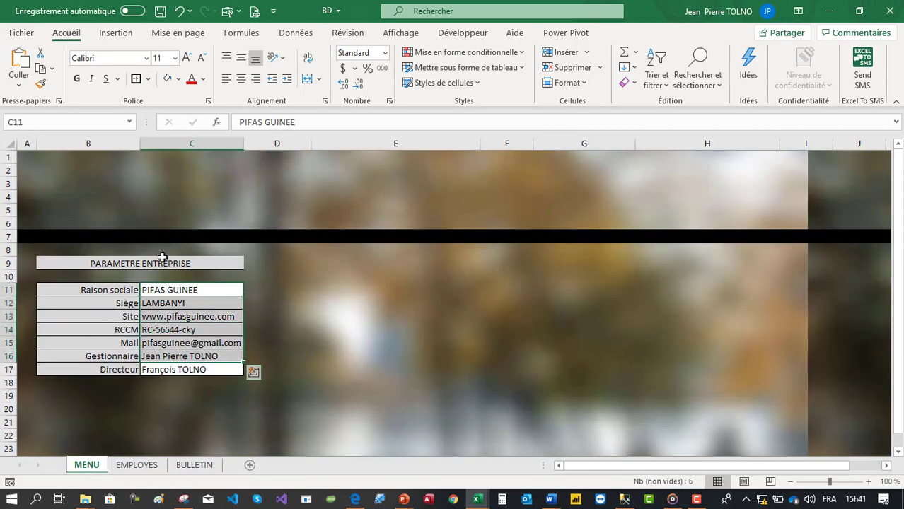
drag(158, 263, 167, 364)
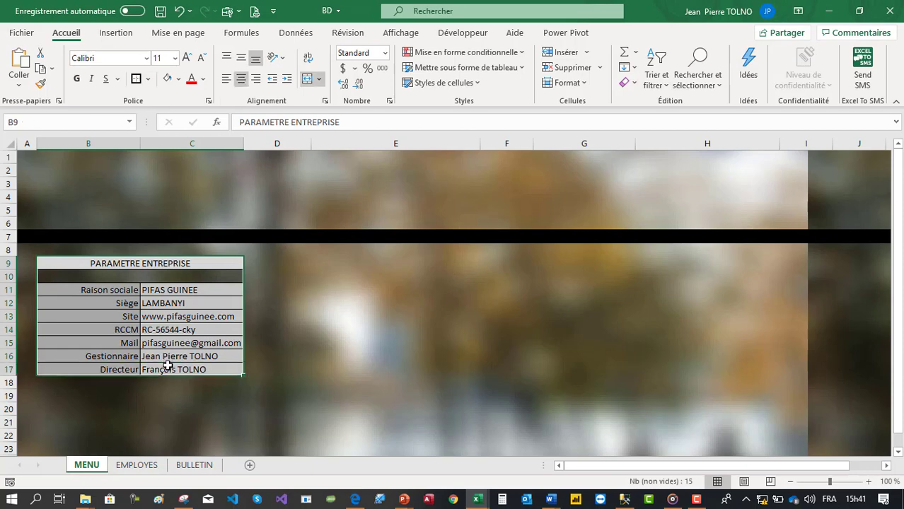
click(257, 326)
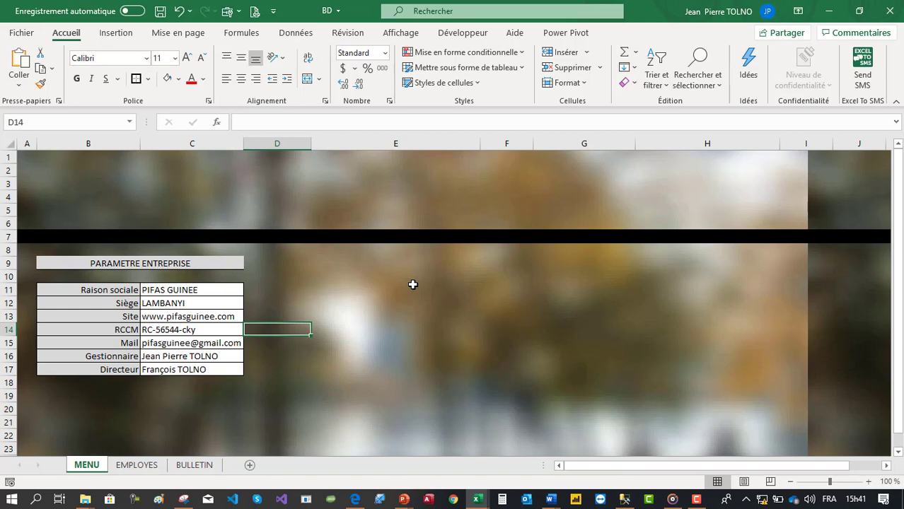
click(327, 355)
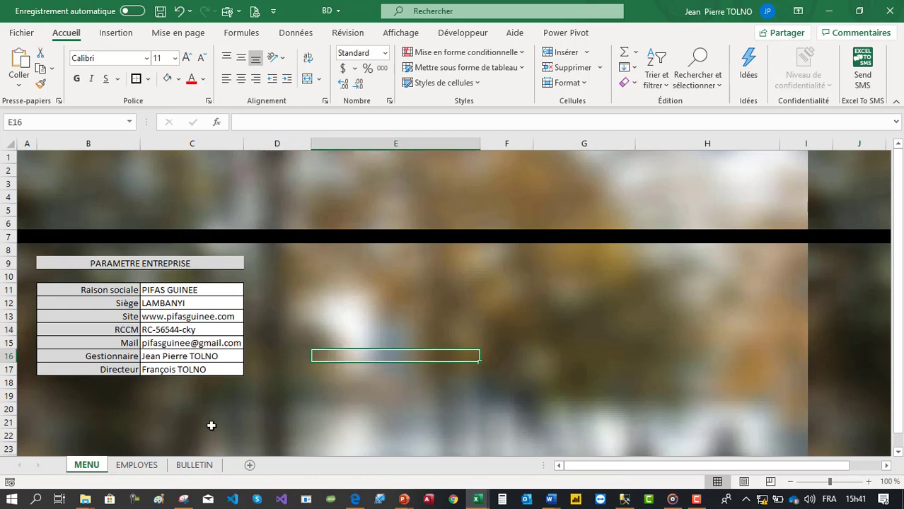
click(435, 289)
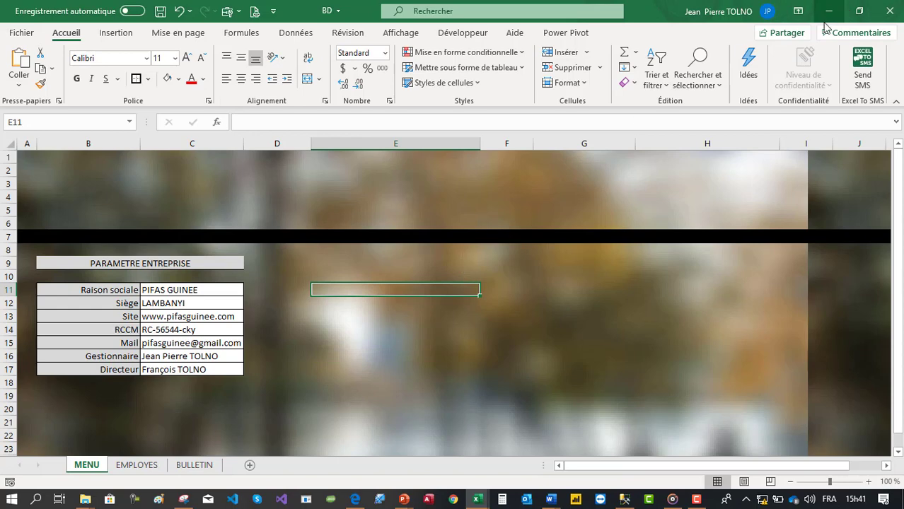
mouse_move(483, 500)
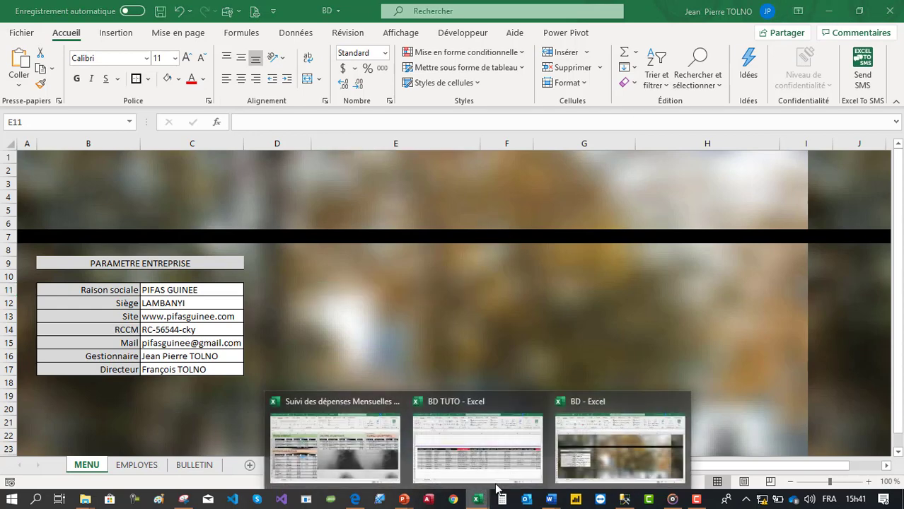
- In BD TUTO, add a new sheet after EMPLOYES and name it MENU
click(488, 456)
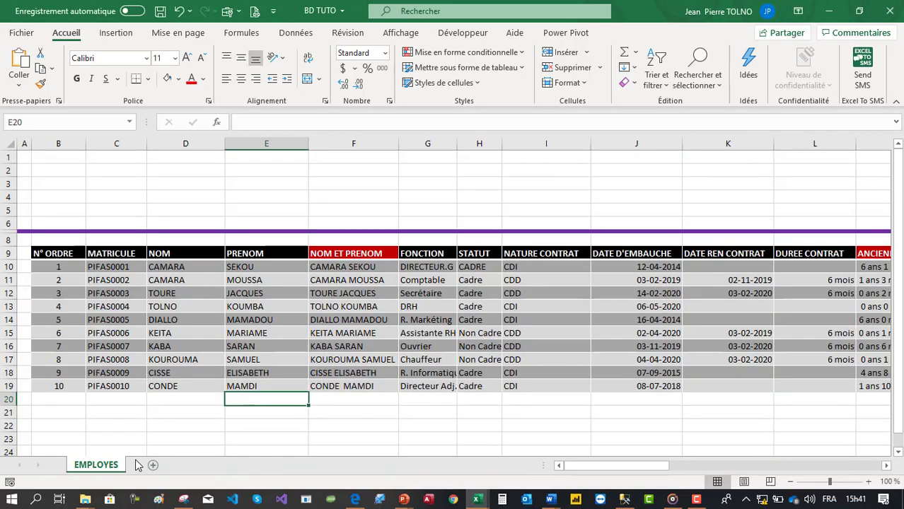
click(201, 359)
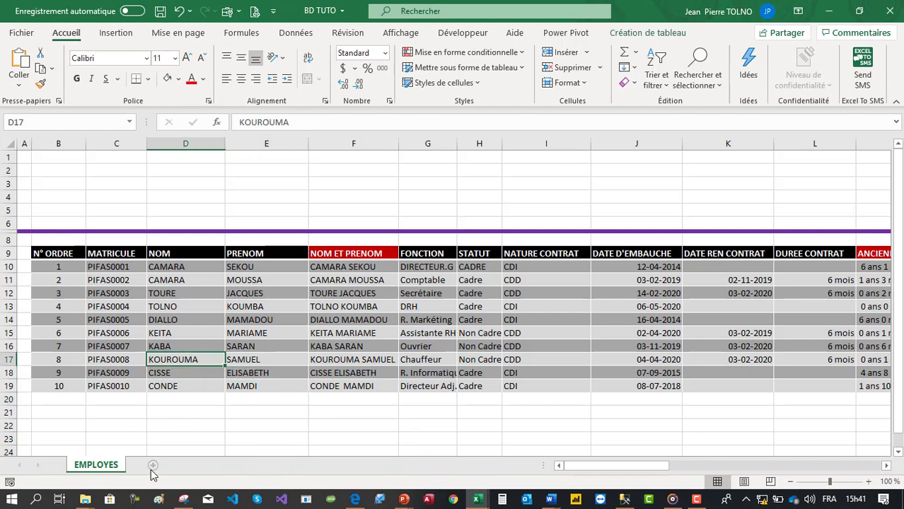
click(153, 465)
double_click(138, 465)
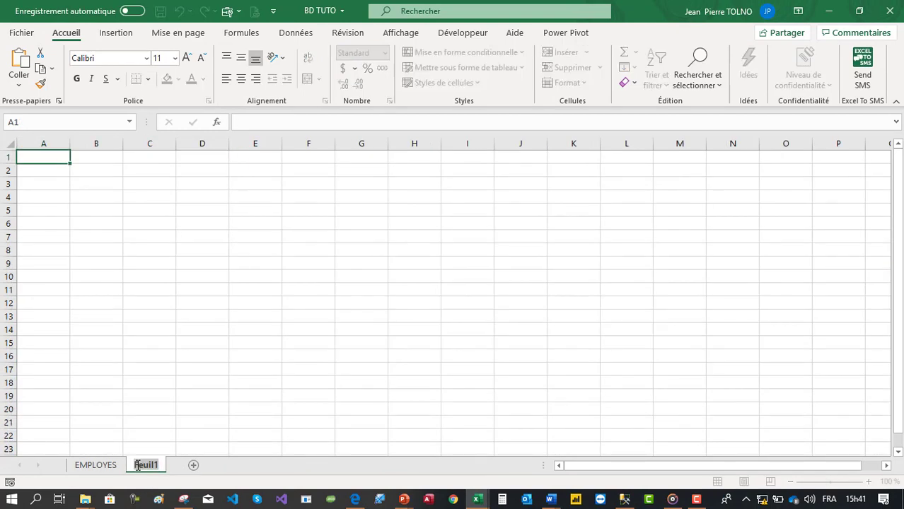
text(MENU)
key(Return)
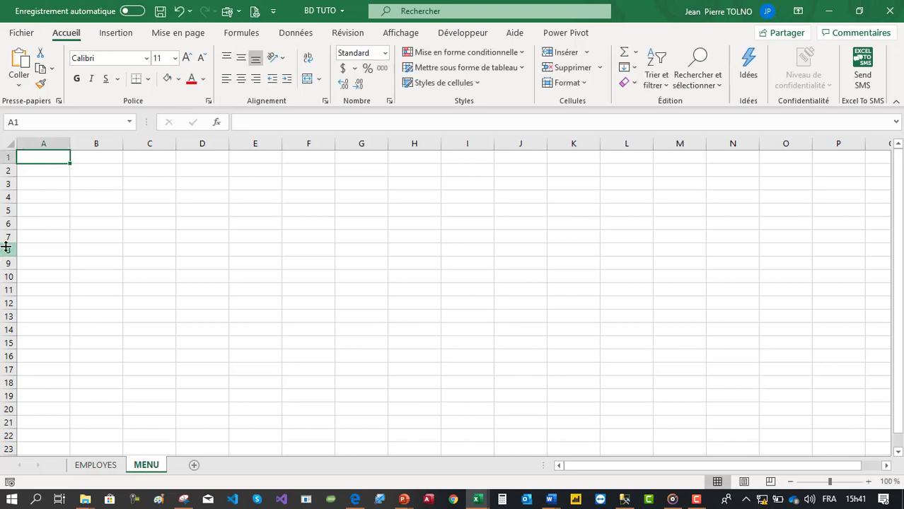
- Fill row 7 dark grey and shrink it into a thin band
click(8, 236)
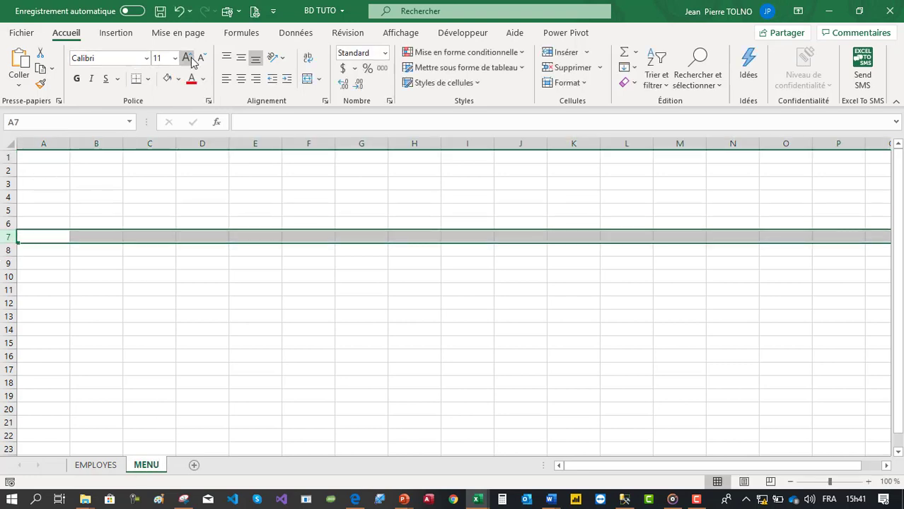
click(179, 78)
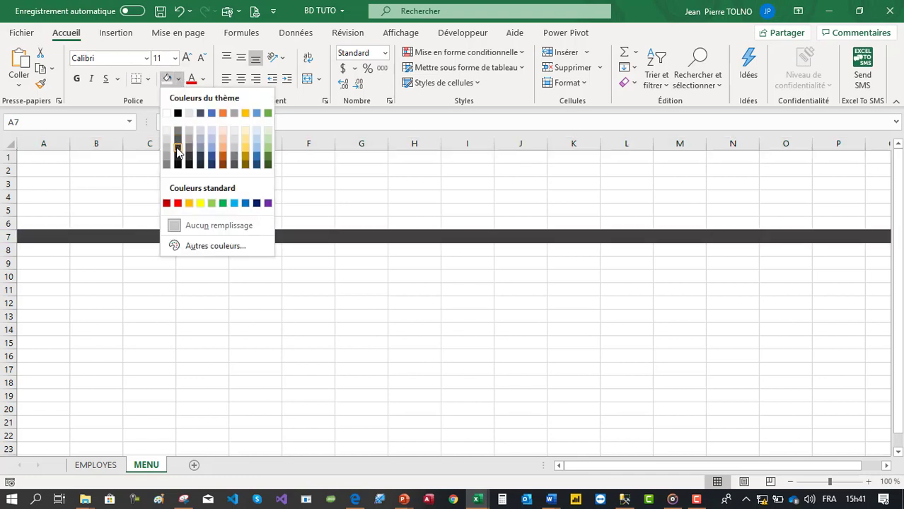
click(178, 160)
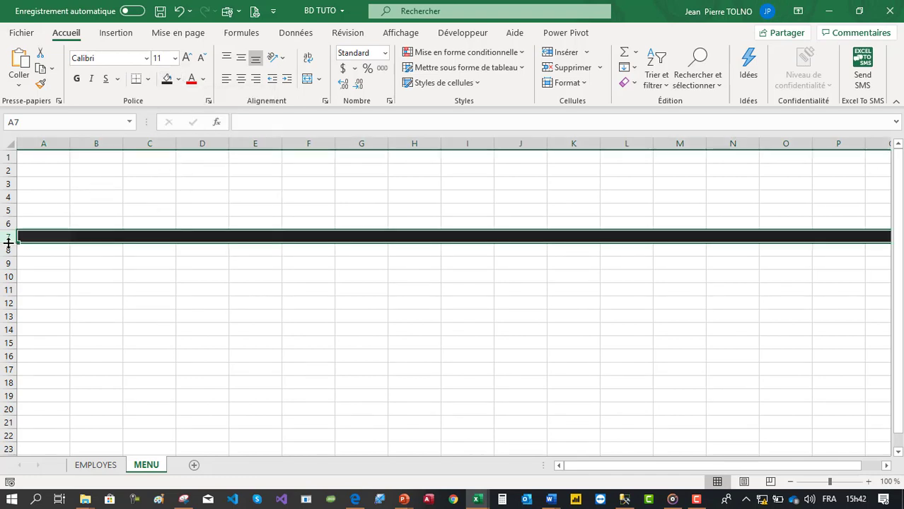
drag(7, 243, 10, 236)
- Enter the heading PARAMETRE DE L'ENTREPRISE in B9
click(85, 255)
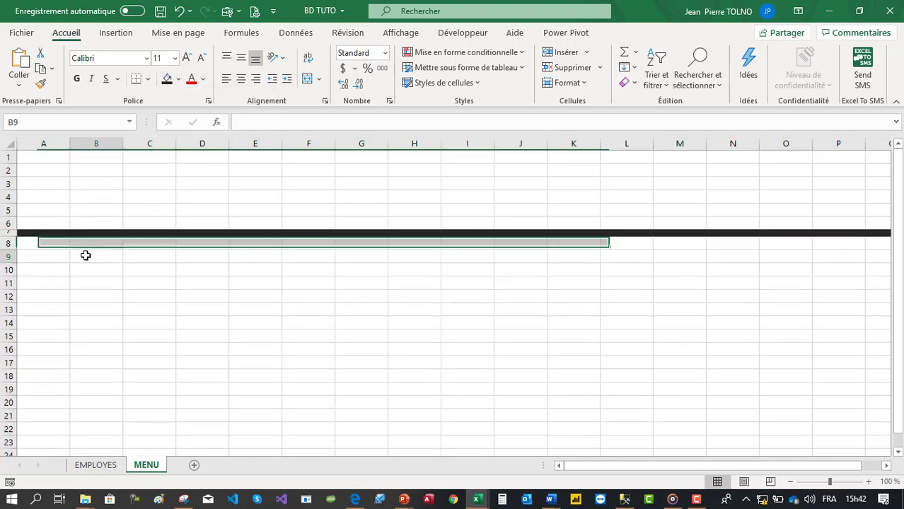
text(PA)
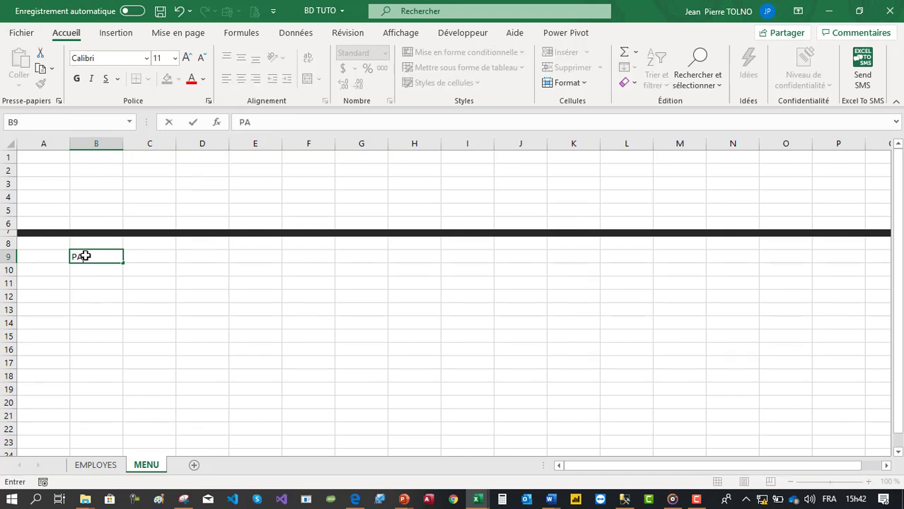
text(RAMETRE DE )
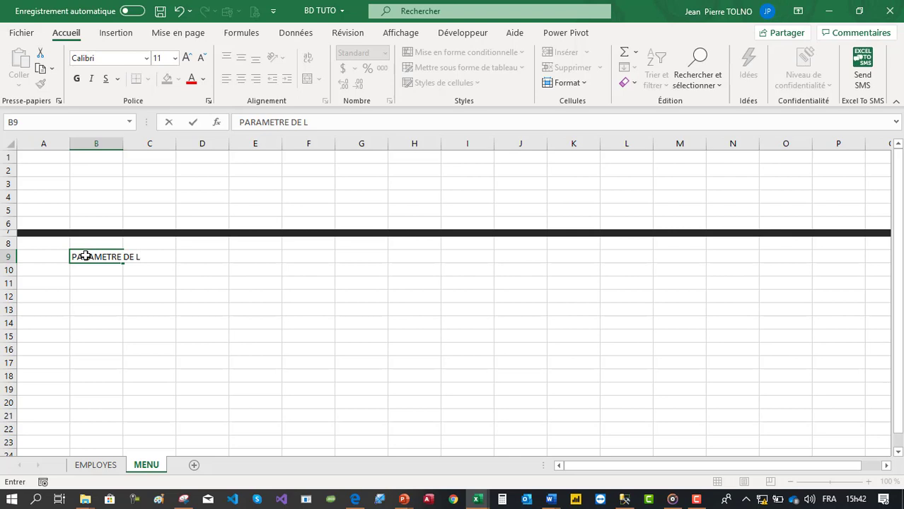
text(L'ENTREPRISE)
key(Return)
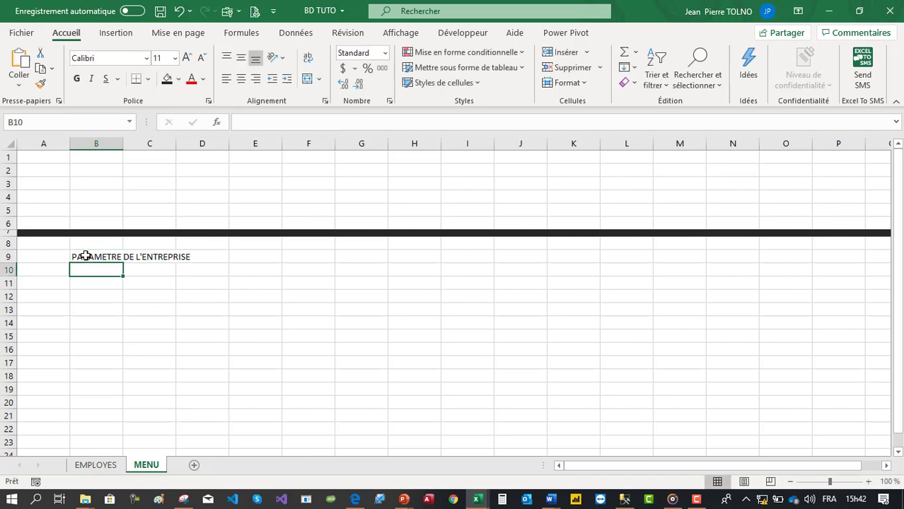
- Type the labels Raison Sociale, Siège and Site in B11:B13
key(Down)
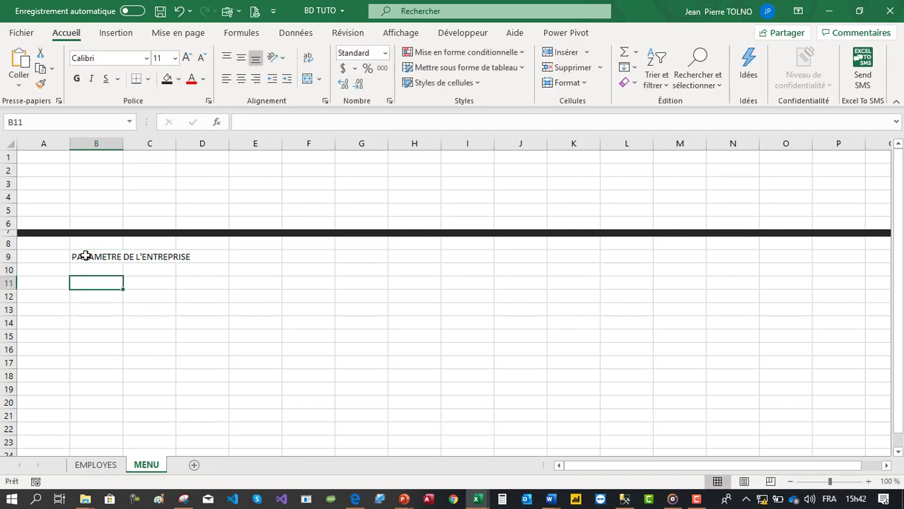
text(Rais)
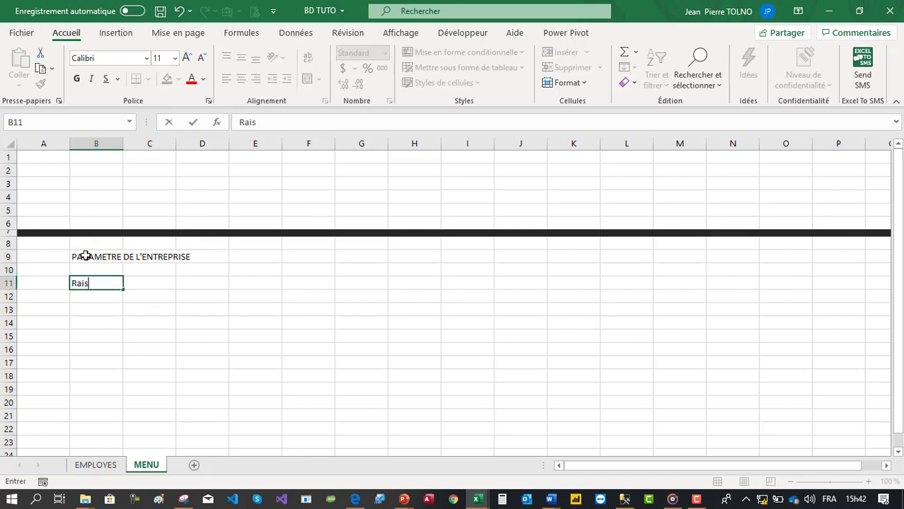
text(on Sociale)
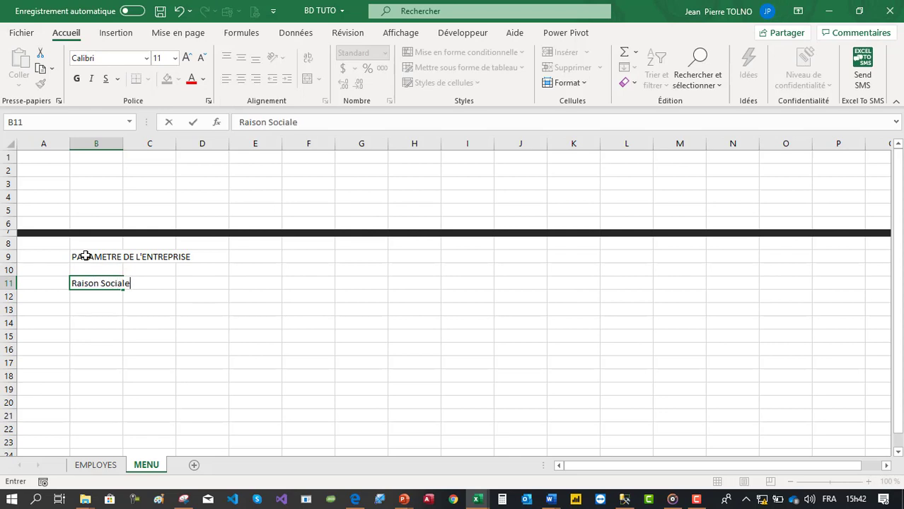
key(Tab)
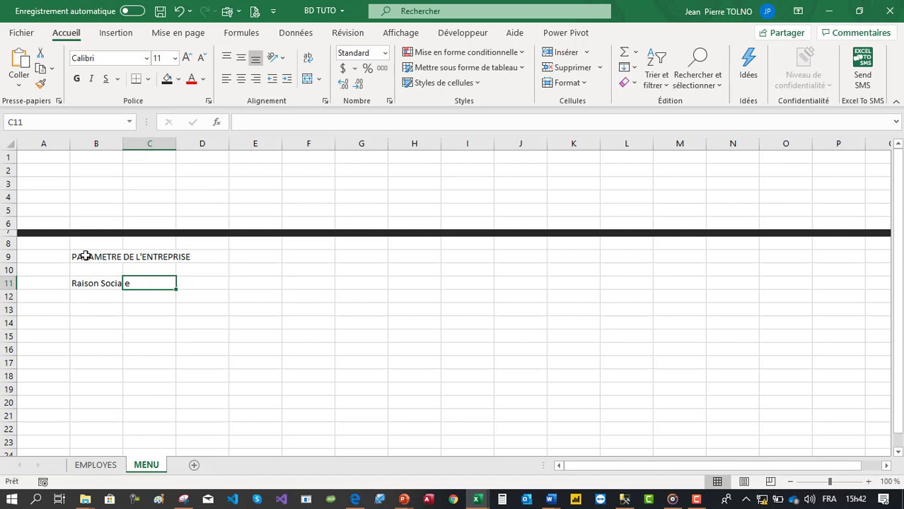
key(Return)
text(Siège)
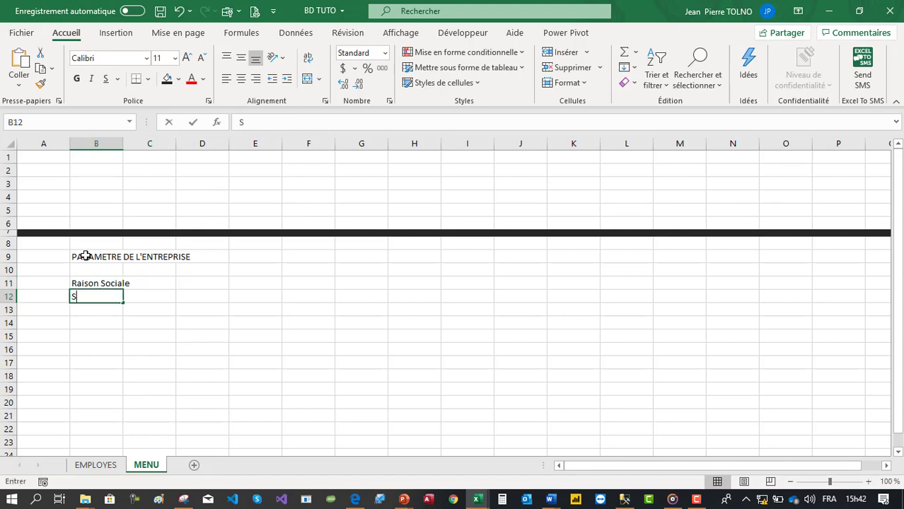
key(Return)
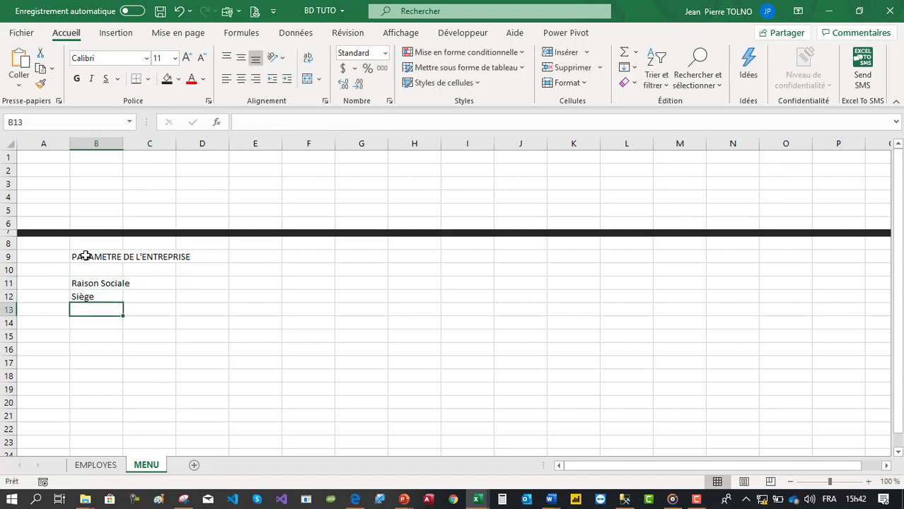
text(Site)
key(Return)
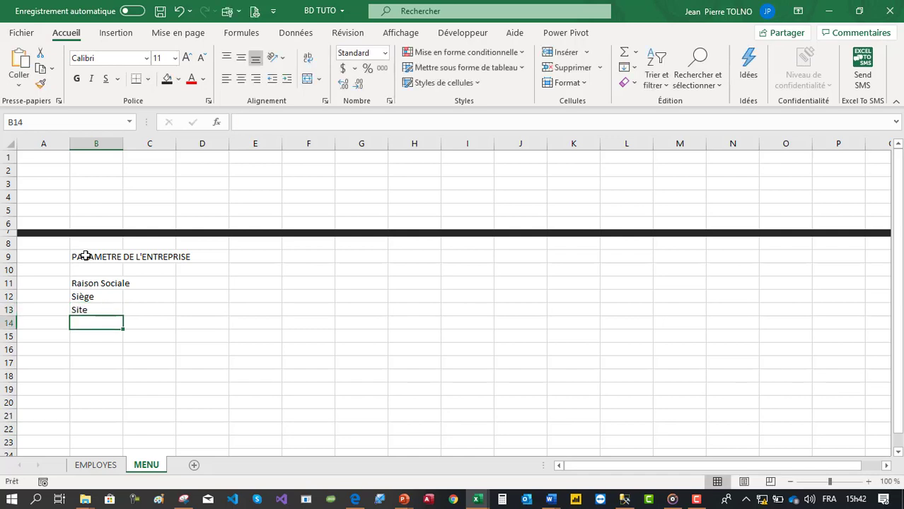
- Add the labels RCCM, Mail, Gestionnaire and Directeur in B14:B17 and widen column B
text(R)
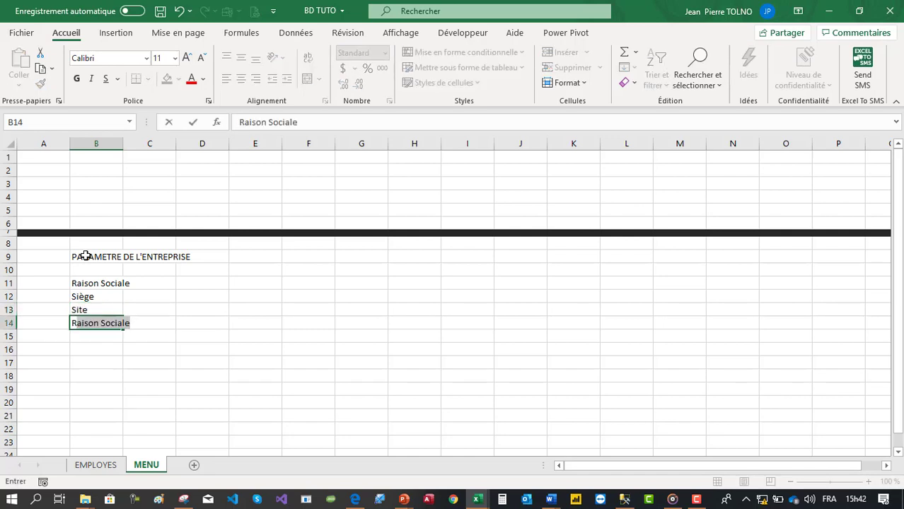
text(CCM)
key(Return)
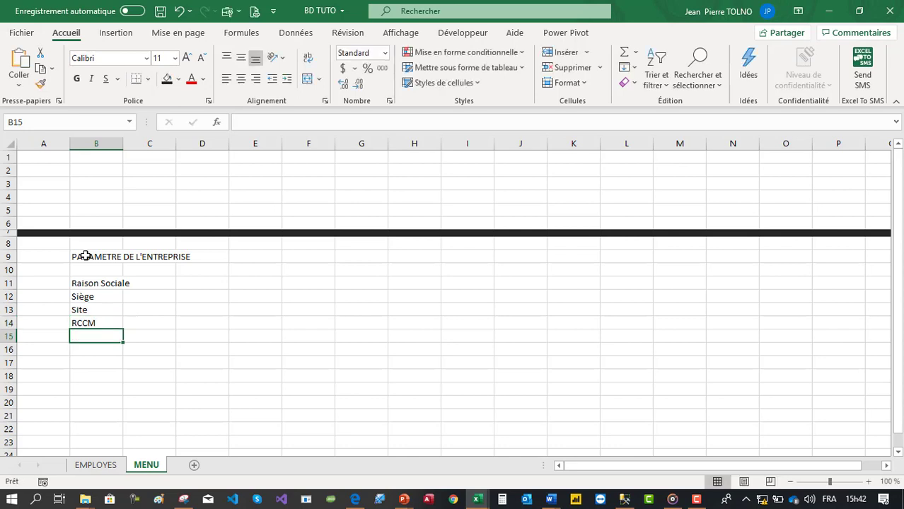
text(Mail)
key(Return)
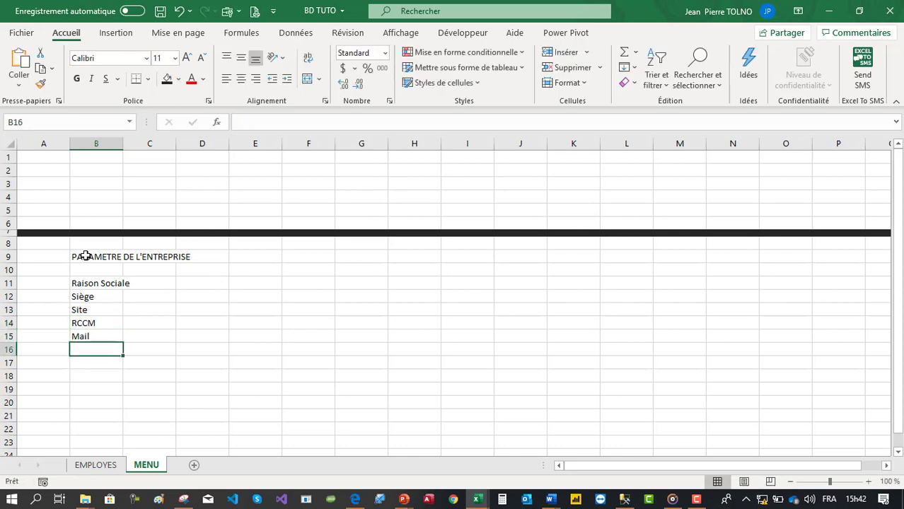
text(Gestionnaire)
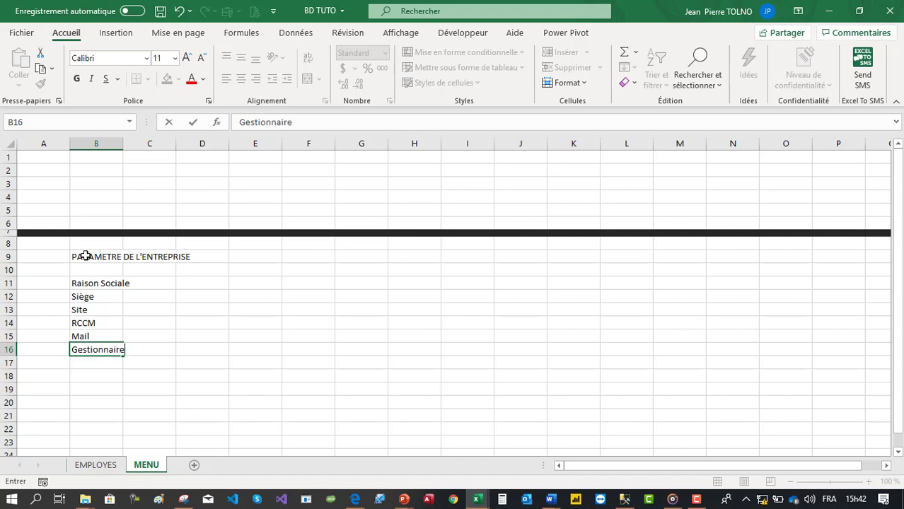
key(Return)
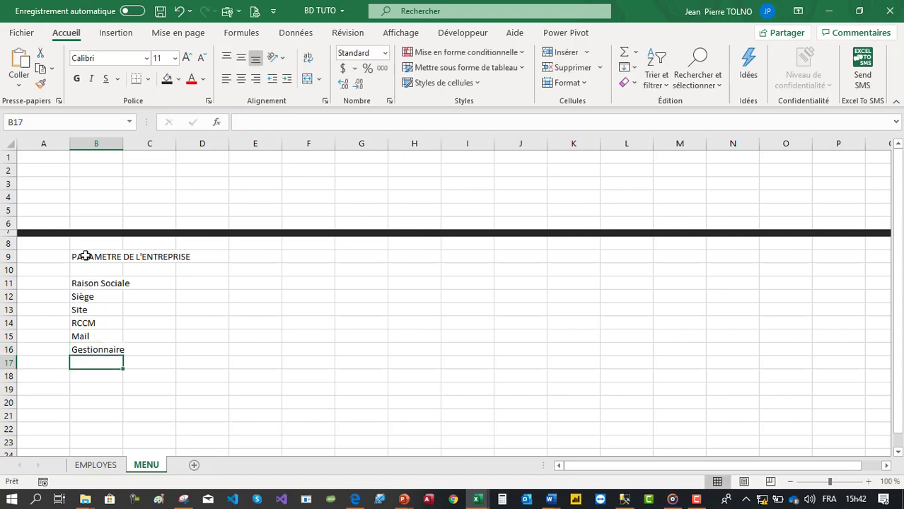
text(Direct)
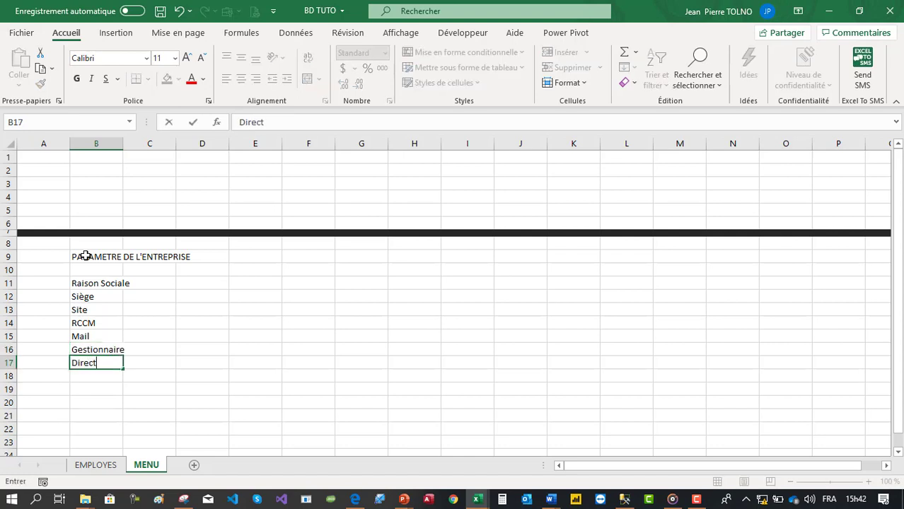
text(eur)
key(Return)
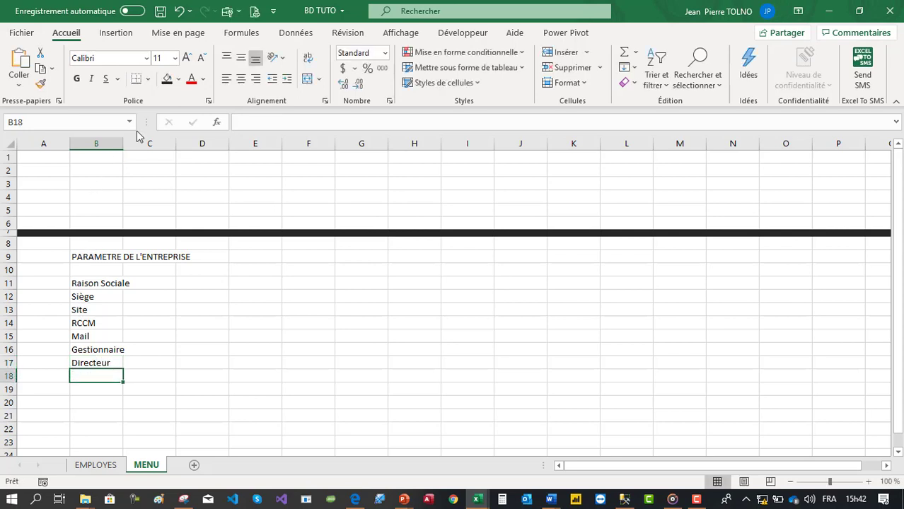
drag(122, 143, 140, 144)
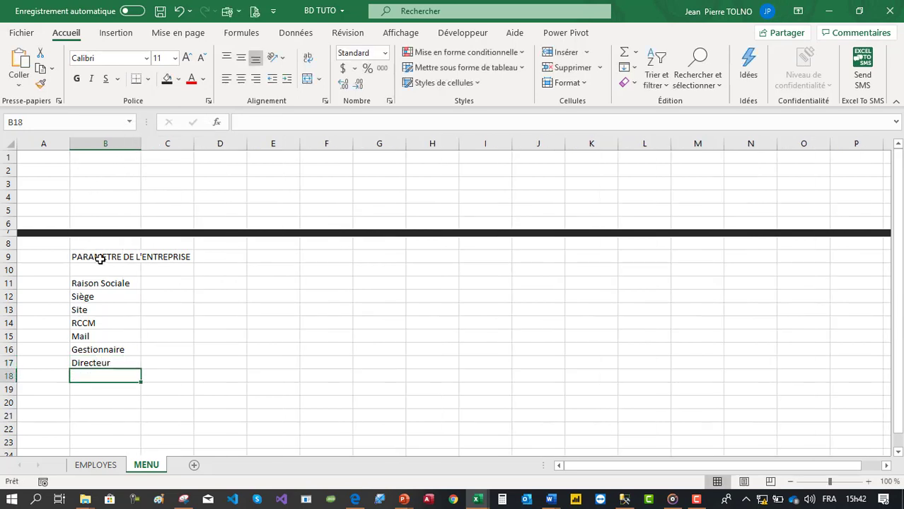
click(160, 282)
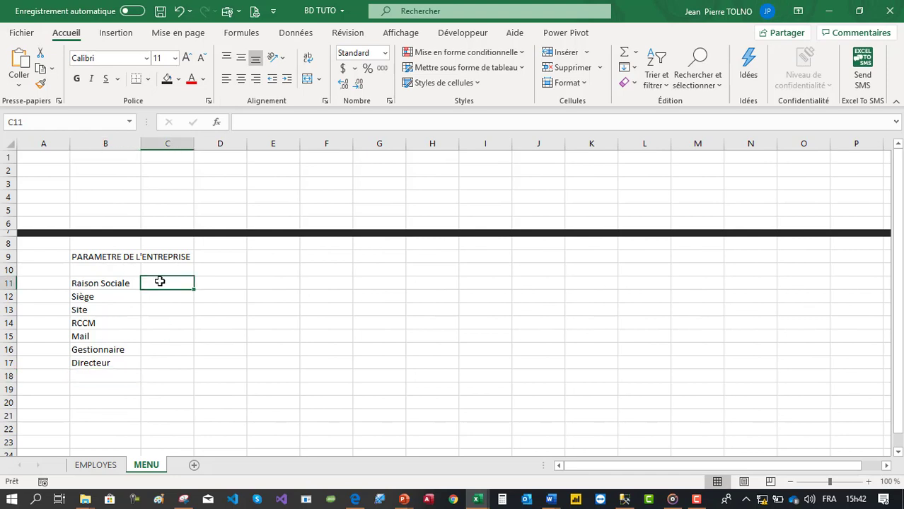
text(PiFAS)
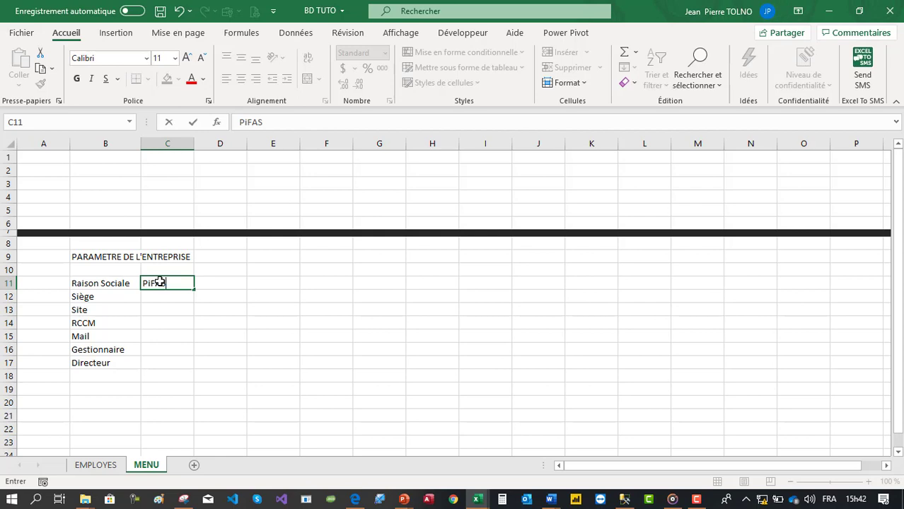
text( GUinée)
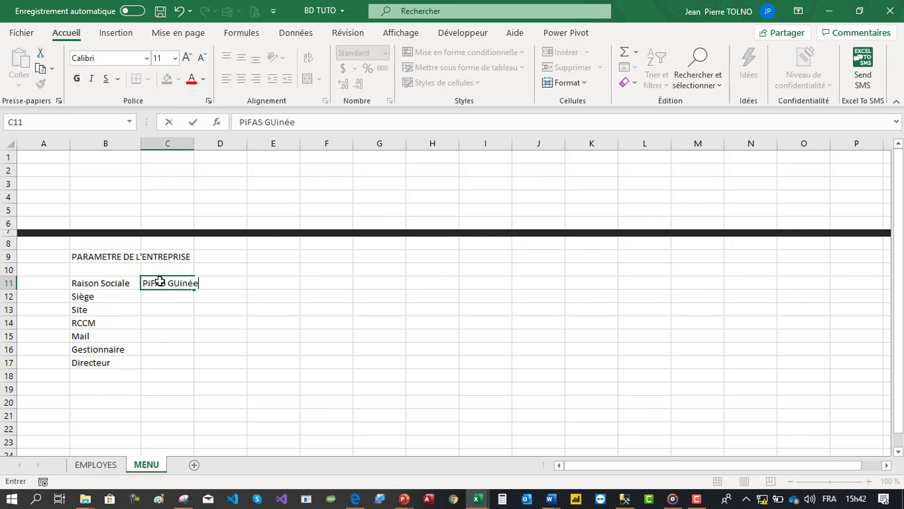
key(Return)
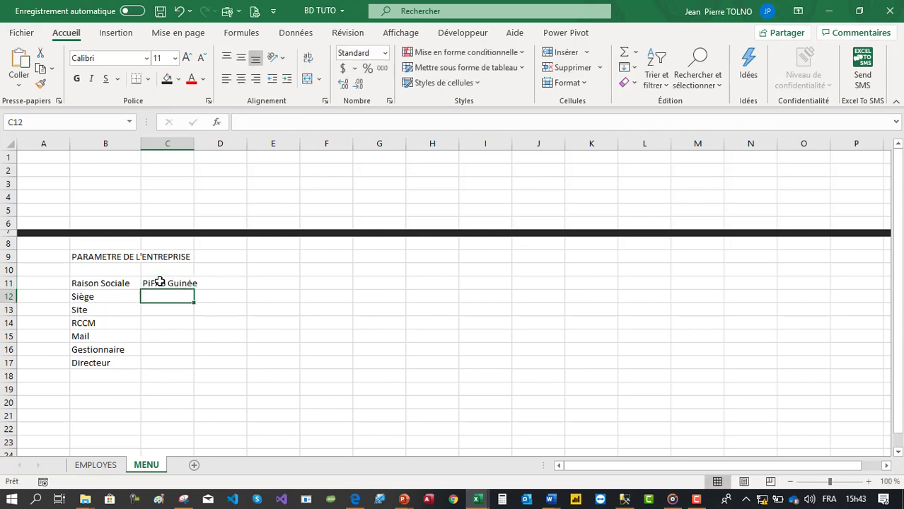
text(L)
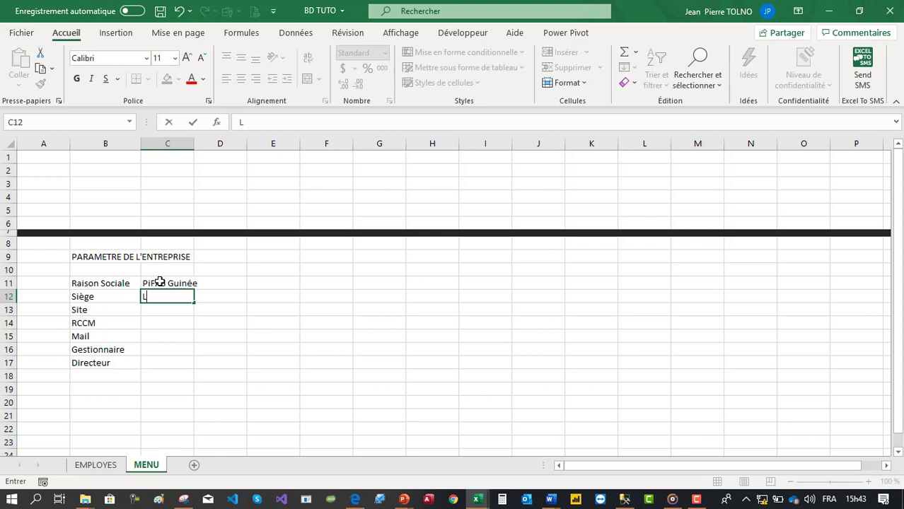
text(ambanyi)
key(Return)
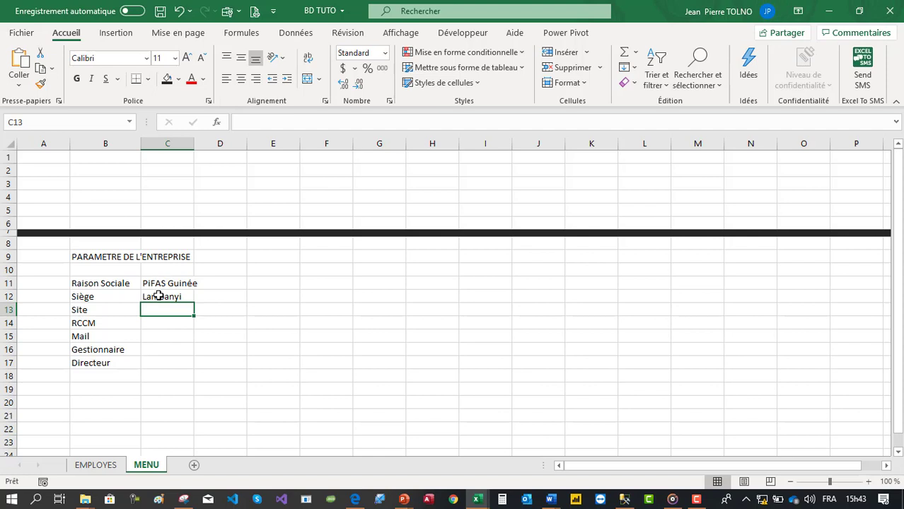
text(www.pi)
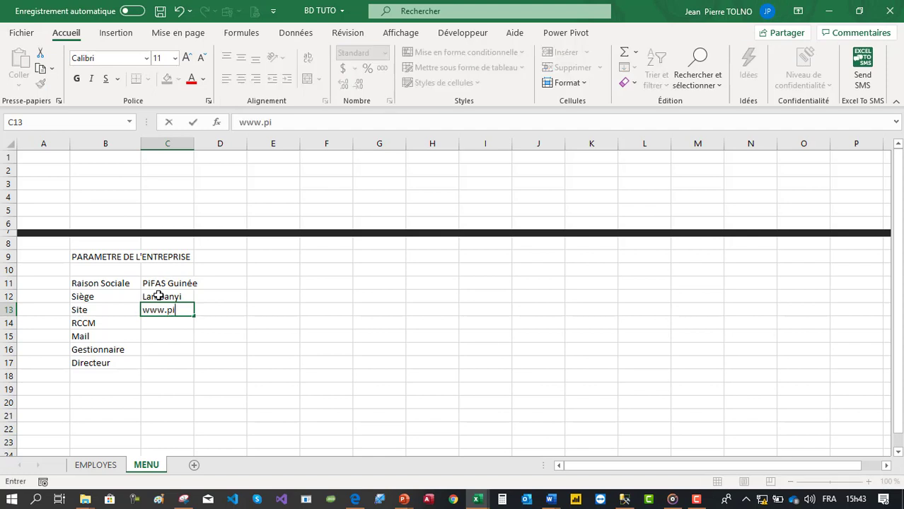
text(fasguinee.com)
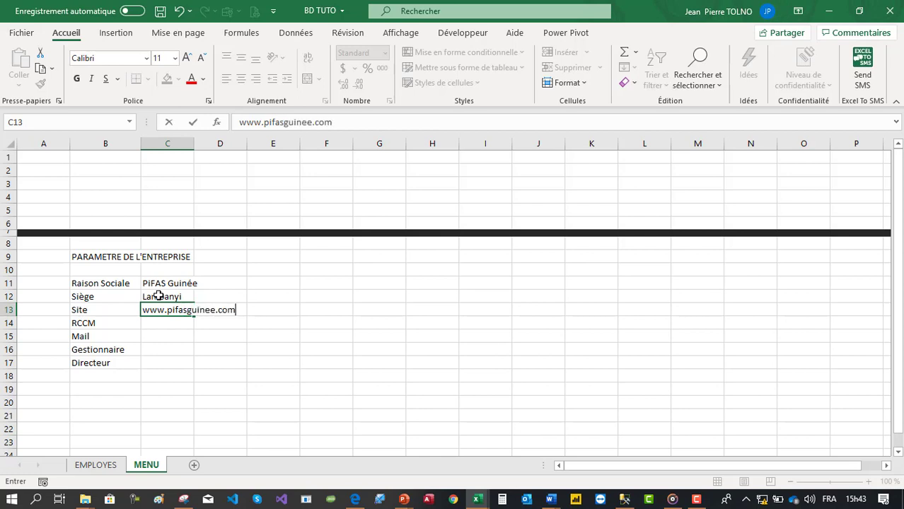
key(Return)
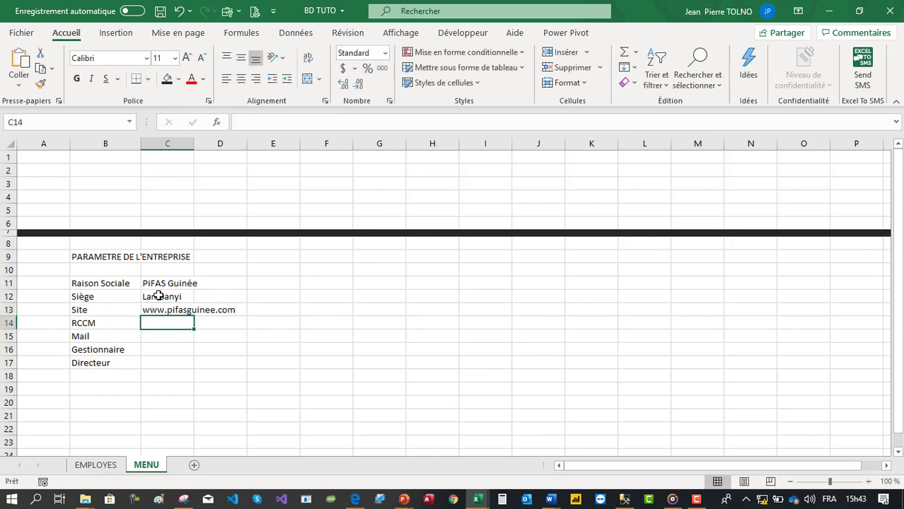
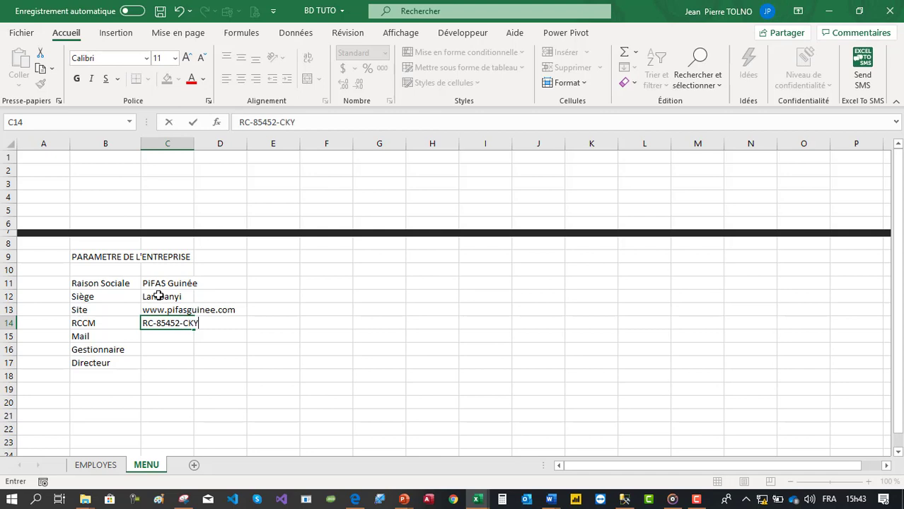
- Fill in RCCM RC-85452-CKY, the company e-mail, and the manager's and director's names in C14:C17
key(Return)
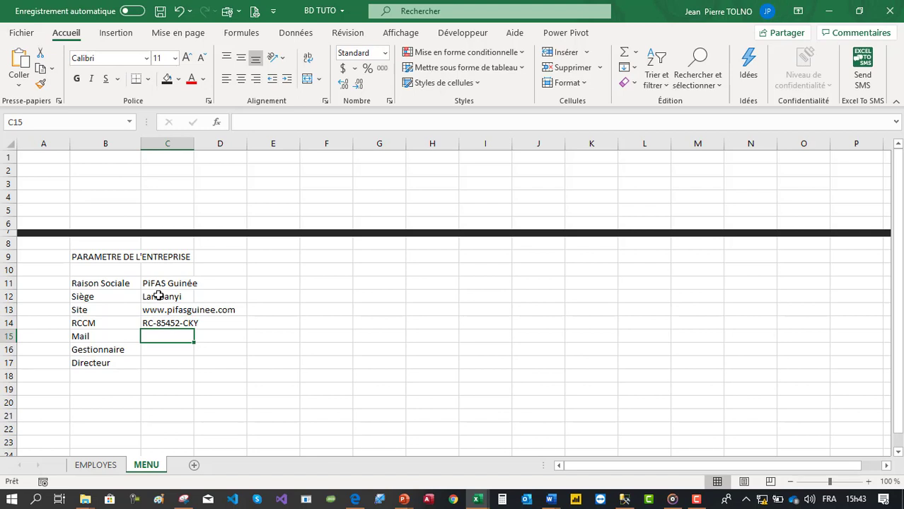
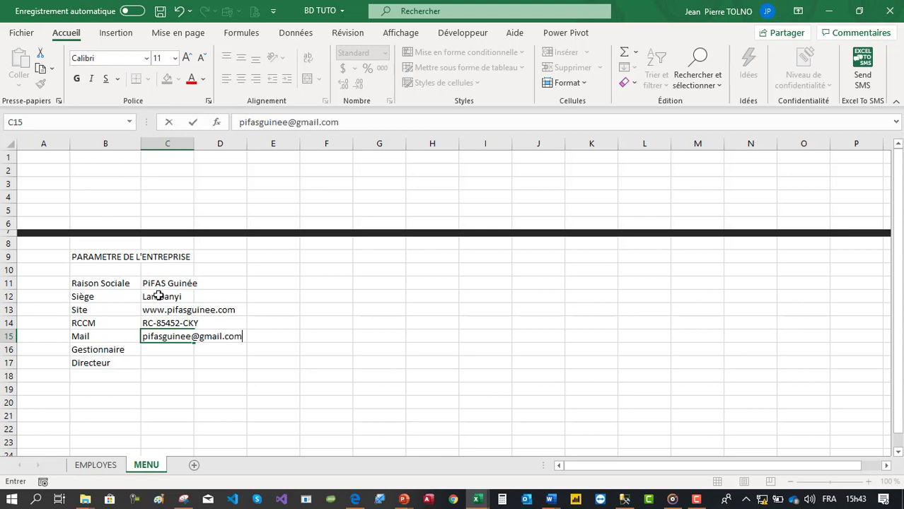
key(Return)
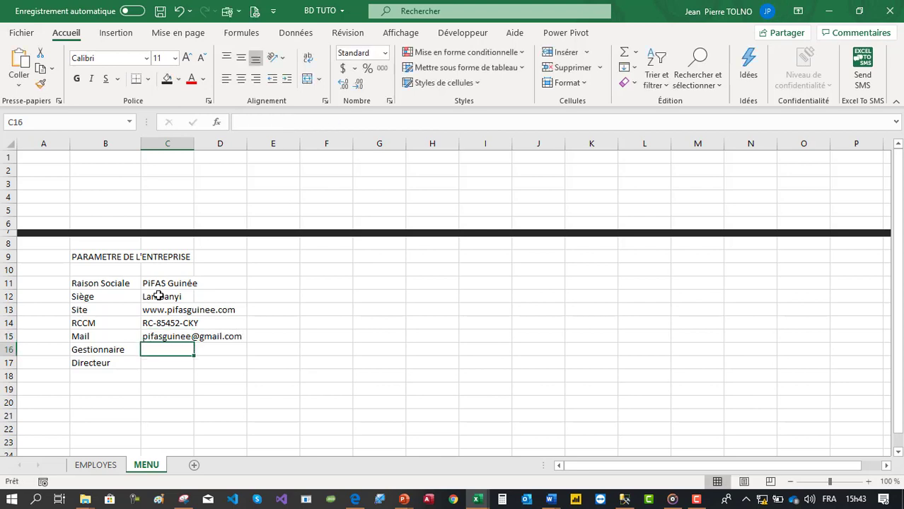
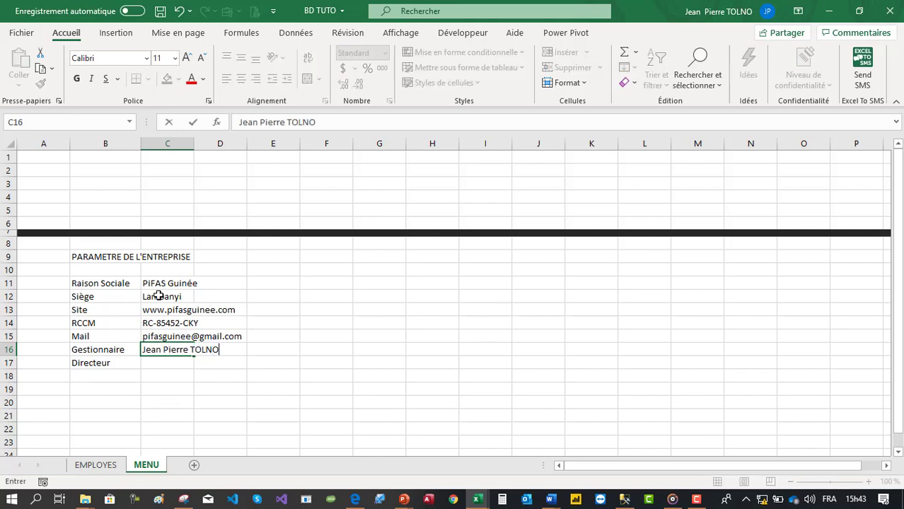
key(Return)
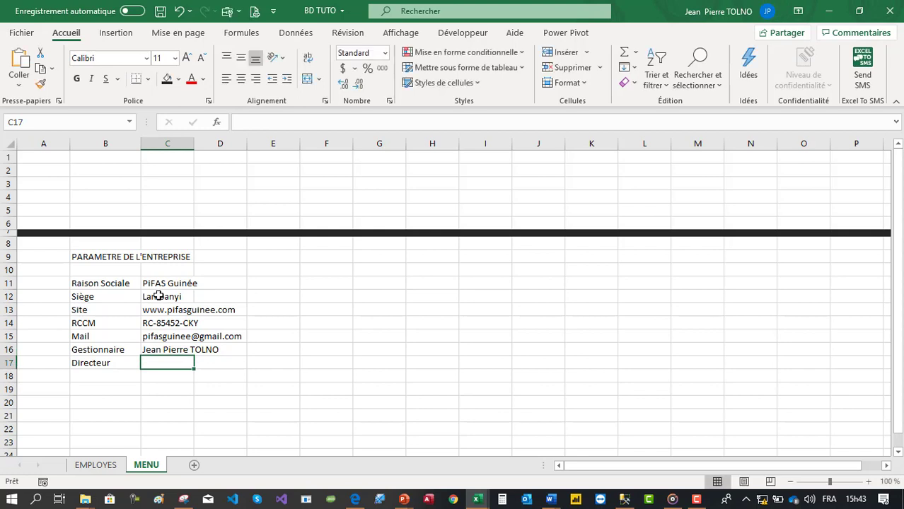
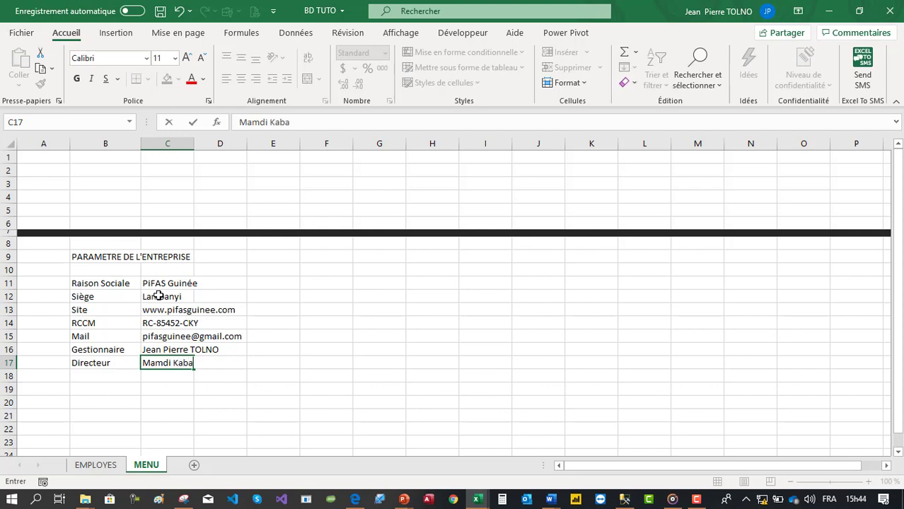
key(Tab)
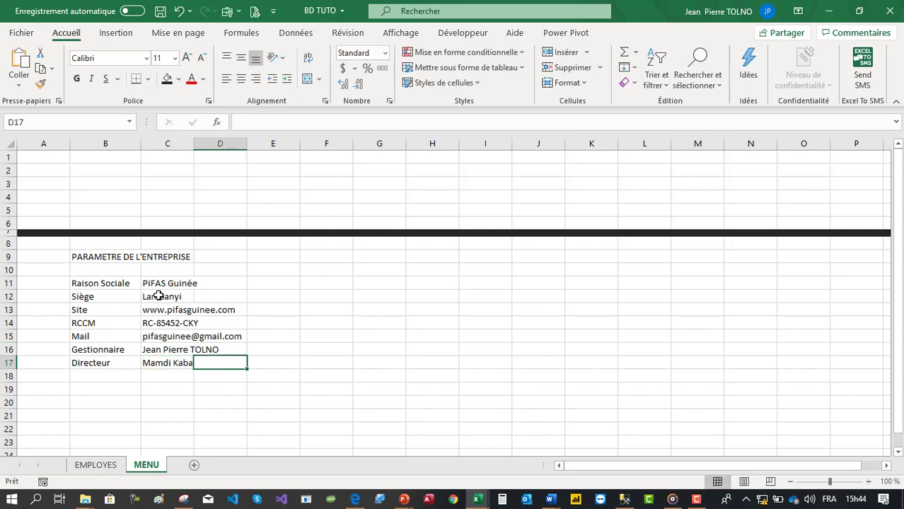
- Merge and centre the title across B9:C9, autofit column C, and shade the title light grey
drag(117, 251, 184, 255)
click(307, 78)
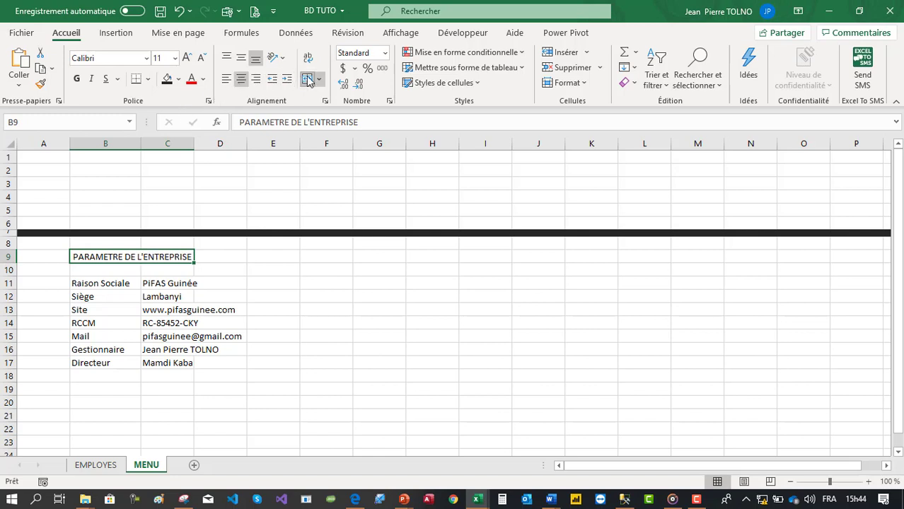
double_click(193, 144)
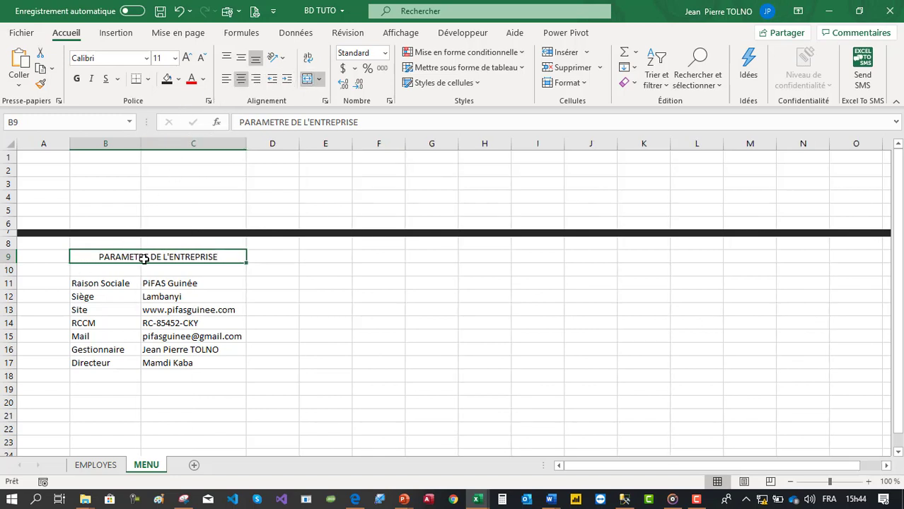
click(179, 80)
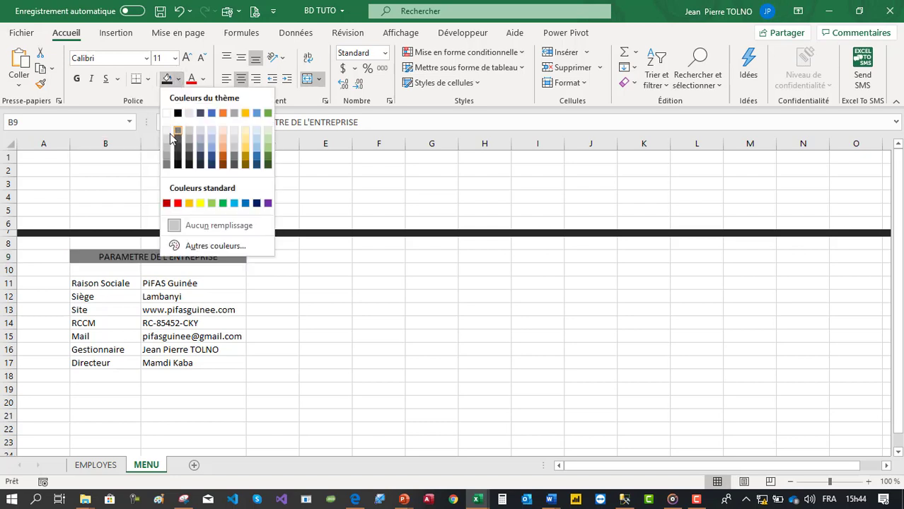
click(166, 143)
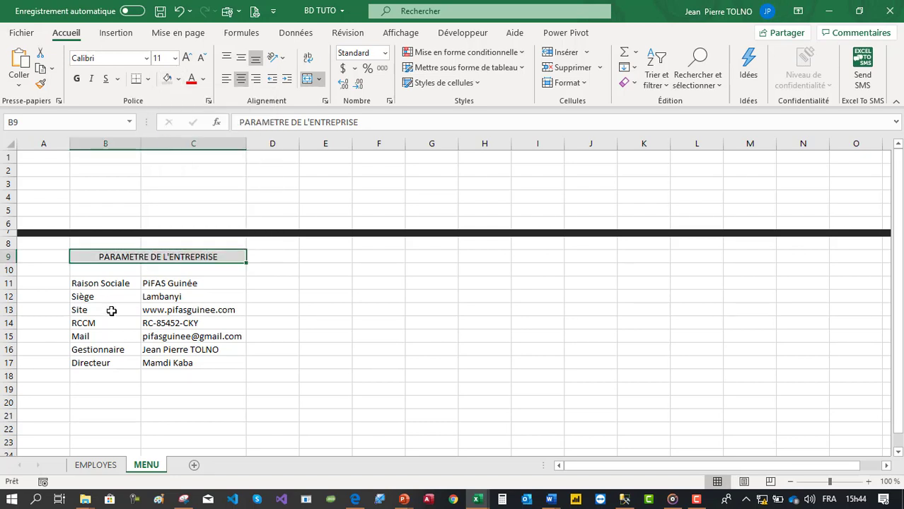
- Fill labels B11:B17 light grey and values C11:C17 white
drag(117, 285, 117, 359)
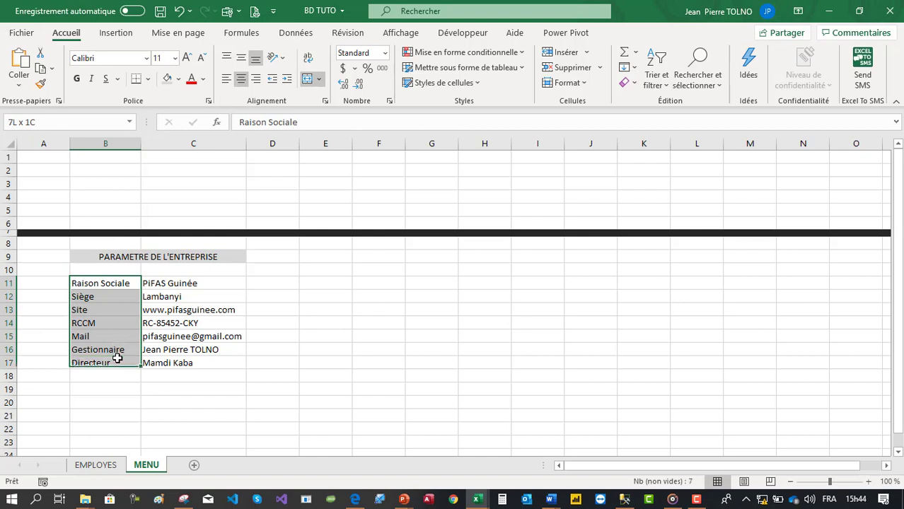
click(167, 79)
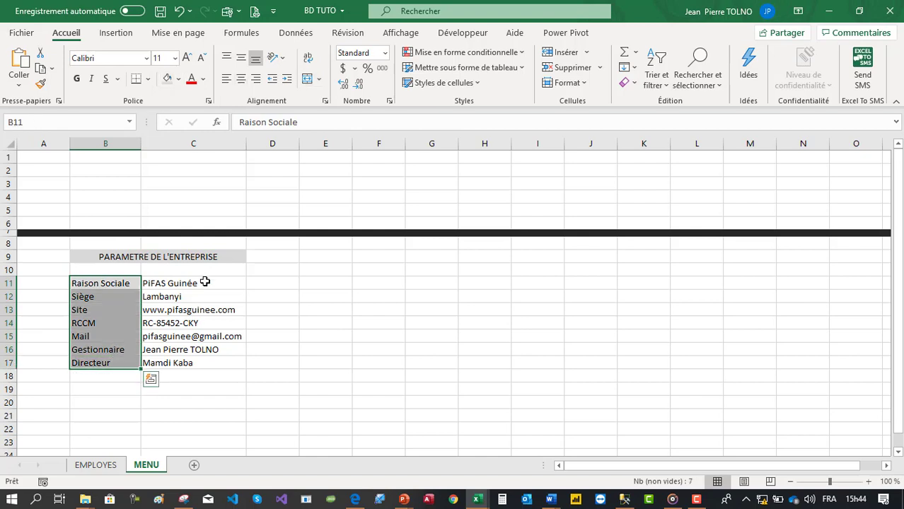
drag(205, 282, 195, 365)
click(179, 79)
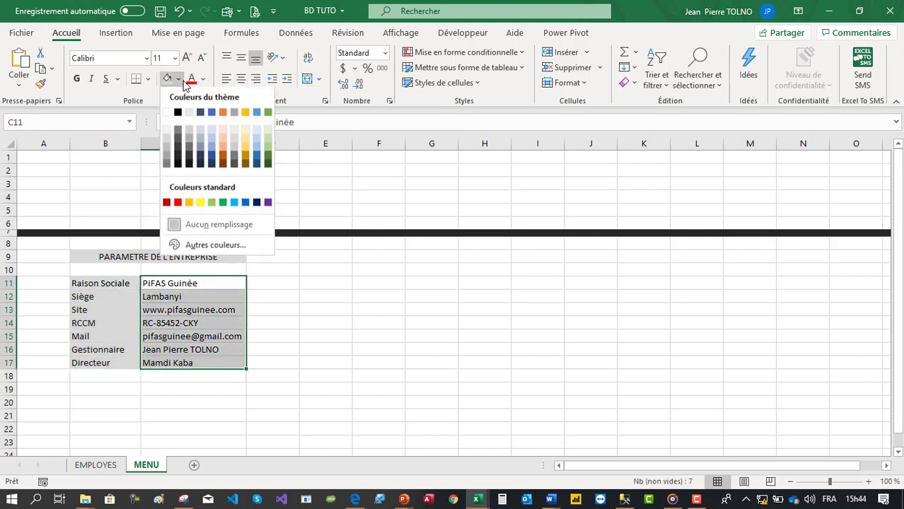
click(168, 114)
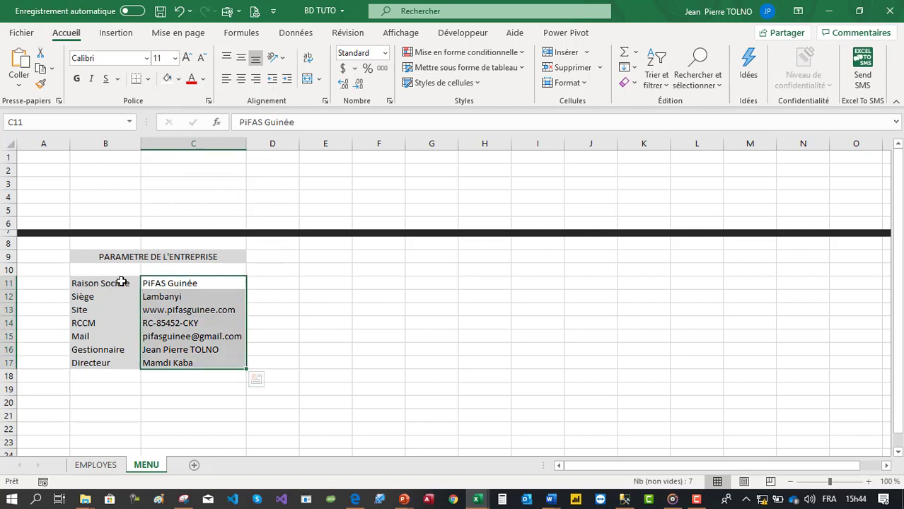
drag(106, 283, 212, 361)
- Add dotted inner vertical and horizontal lines to B11:C17 in Format de cellule > Bordure
right_click(201, 334)
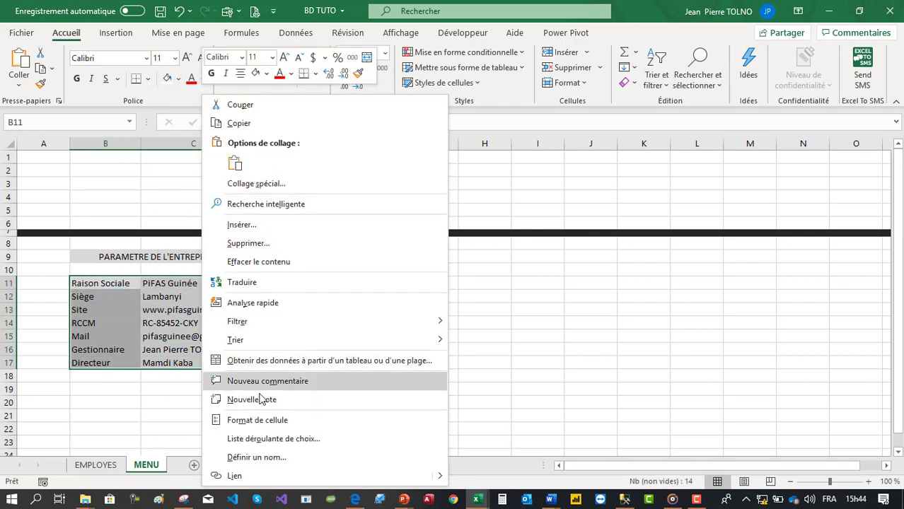
click(255, 425)
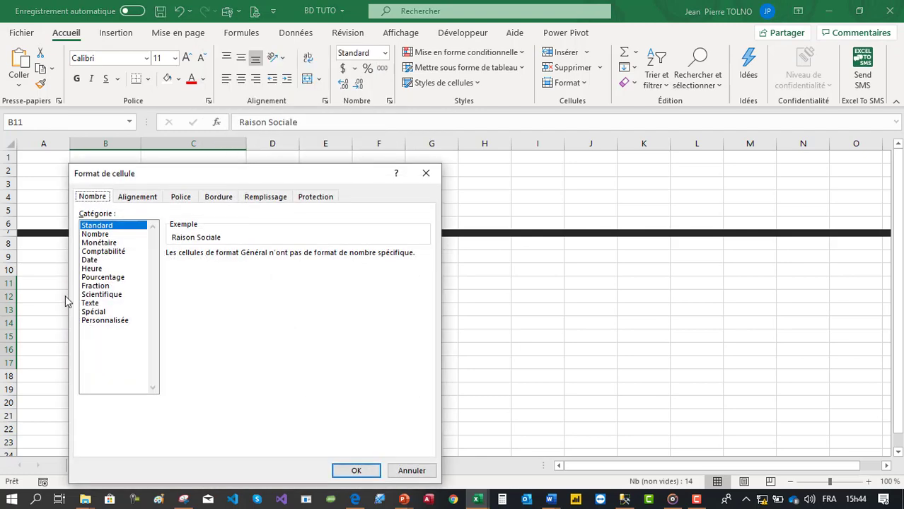
click(106, 321)
click(219, 198)
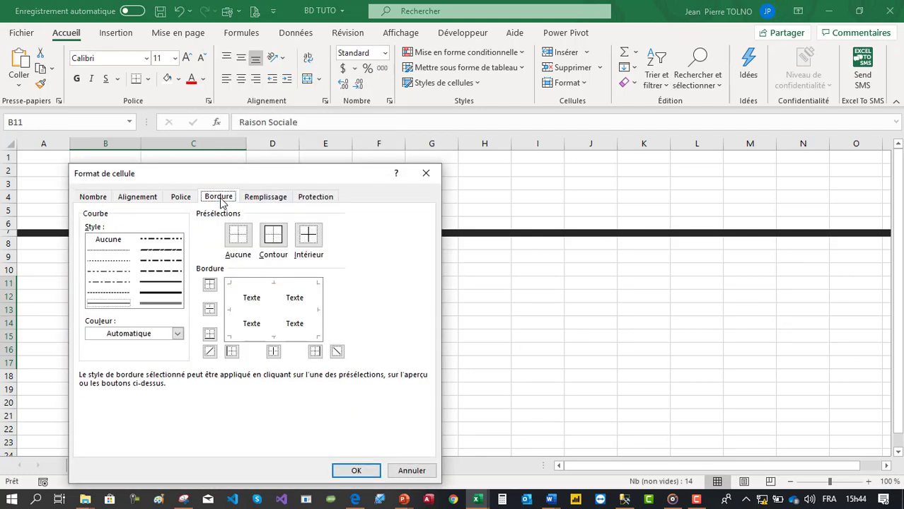
click(113, 261)
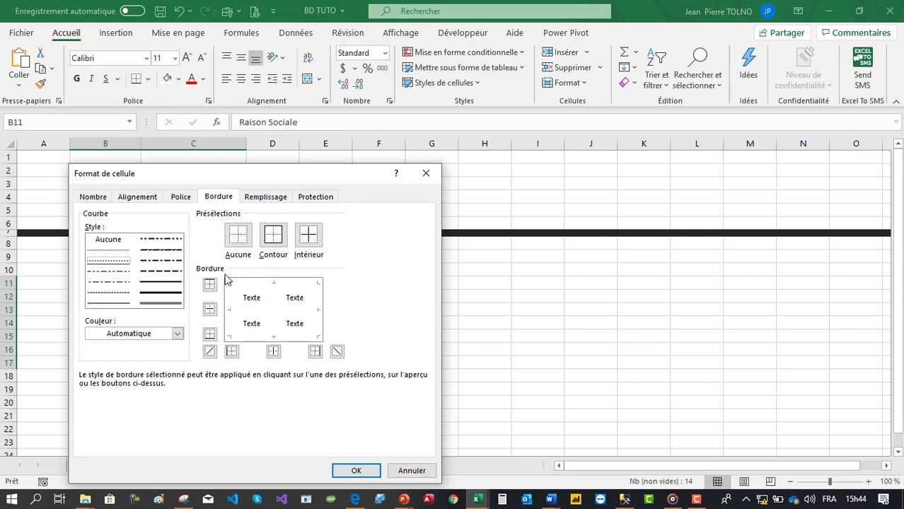
click(271, 297)
click(257, 309)
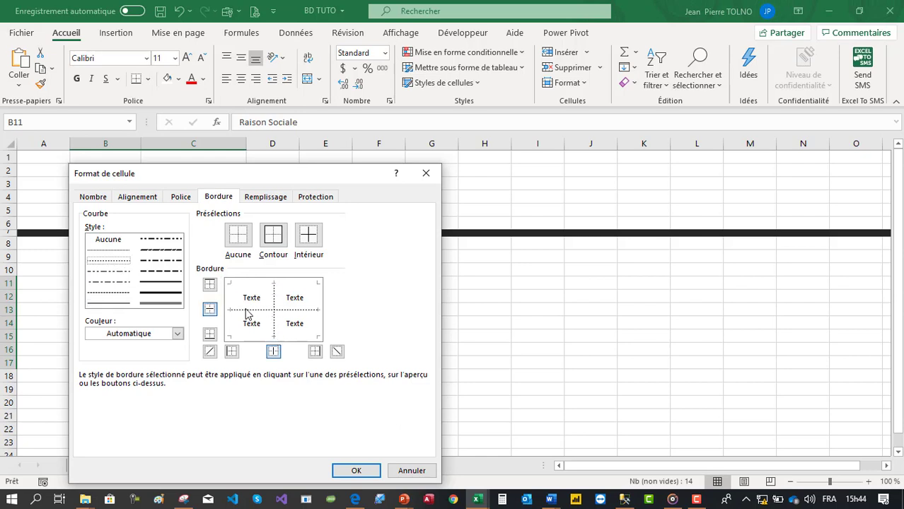
- Add a thick solid top, bottom, left and right outline and apply the borders
click(152, 292)
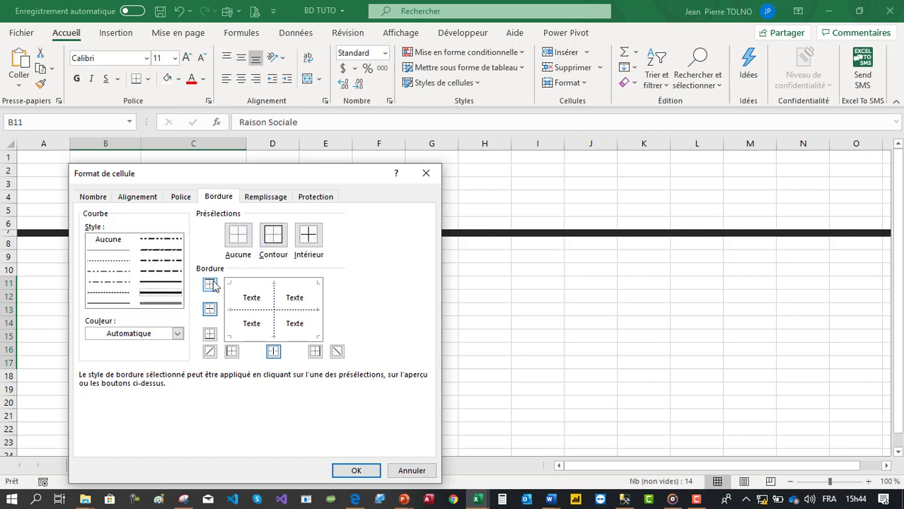
click(256, 285)
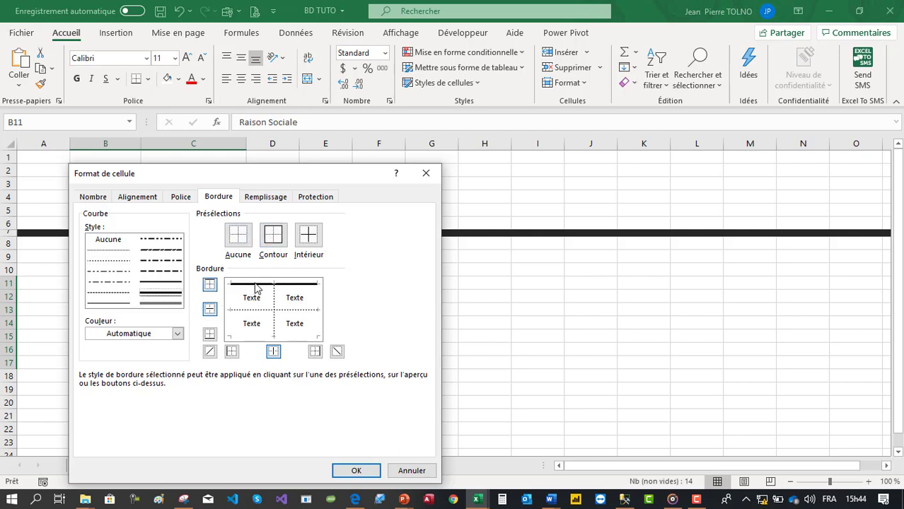
click(257, 336)
click(234, 322)
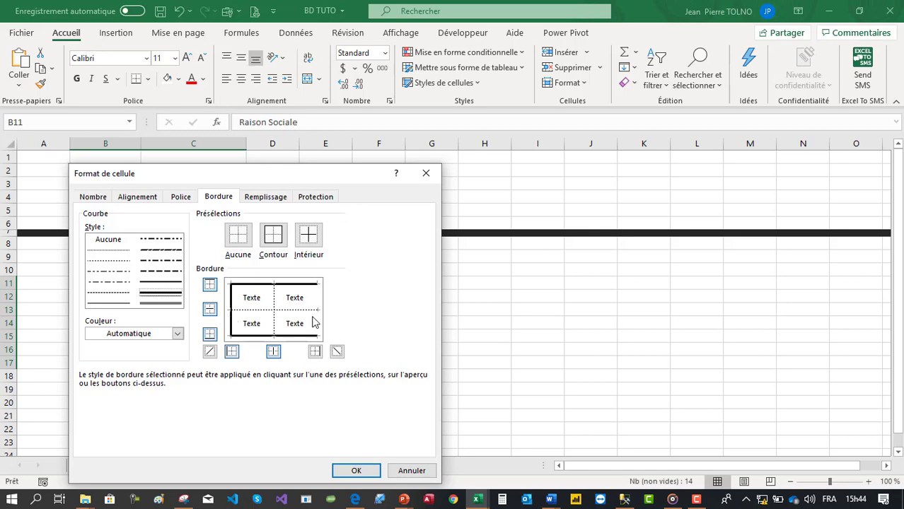
click(316, 329)
click(355, 471)
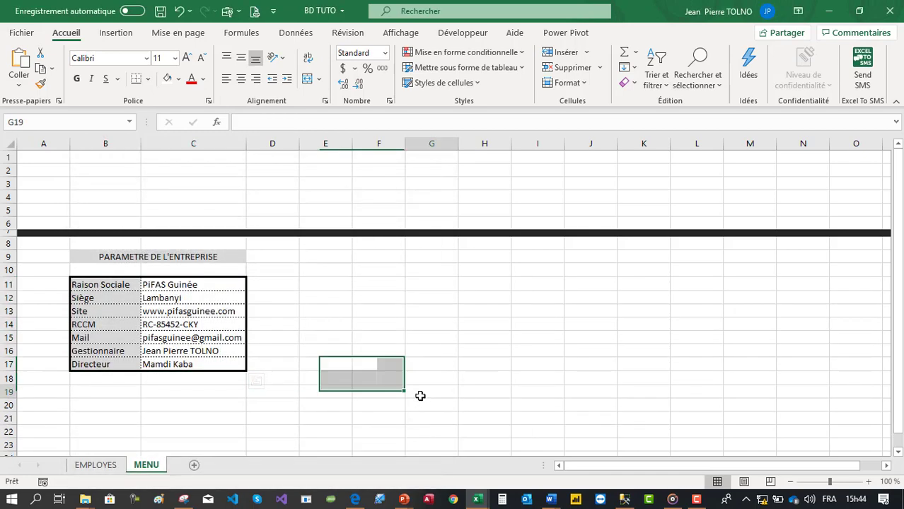
click(419, 394)
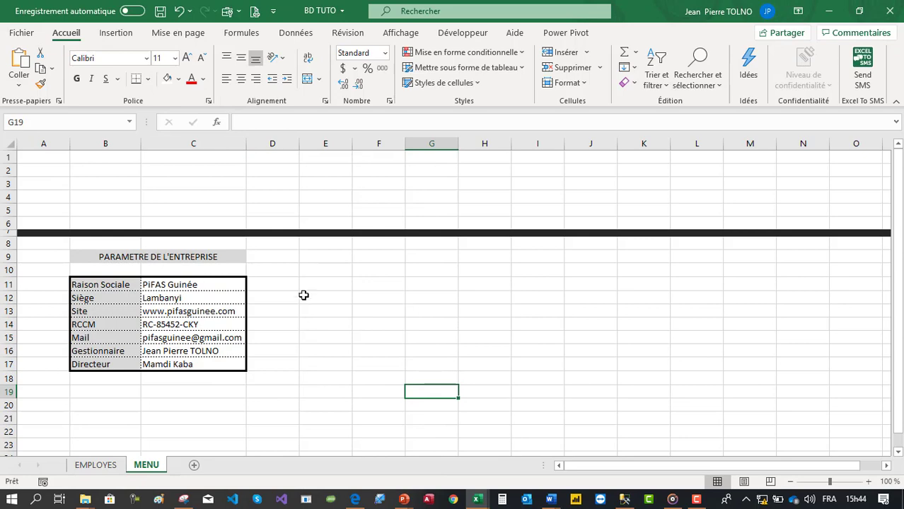
click(330, 183)
- Set photo-floue-ville-centrale from Downloads as the MENU sheet's Arrière-plan image
click(179, 33)
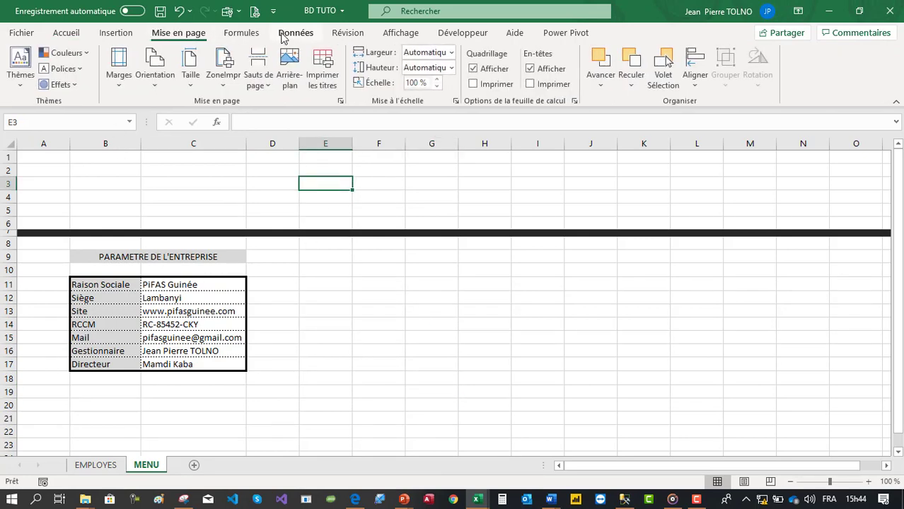
click(294, 64)
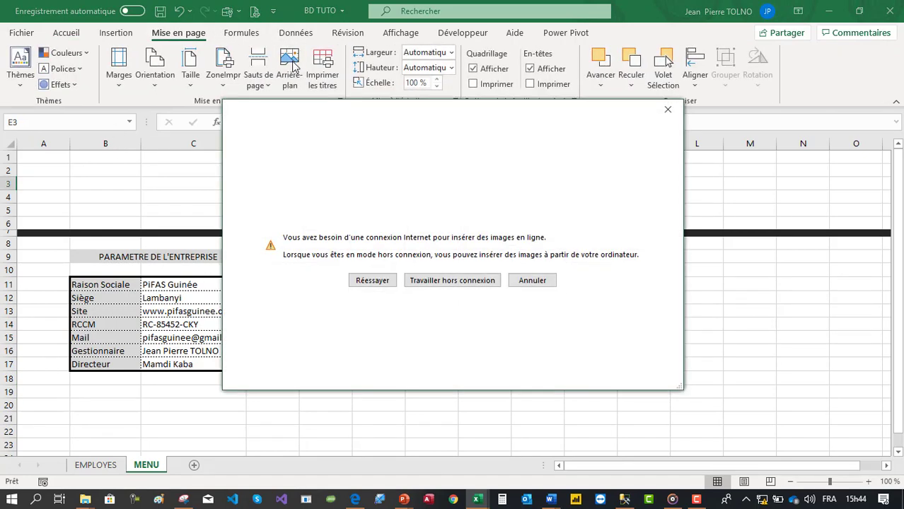
click(468, 286)
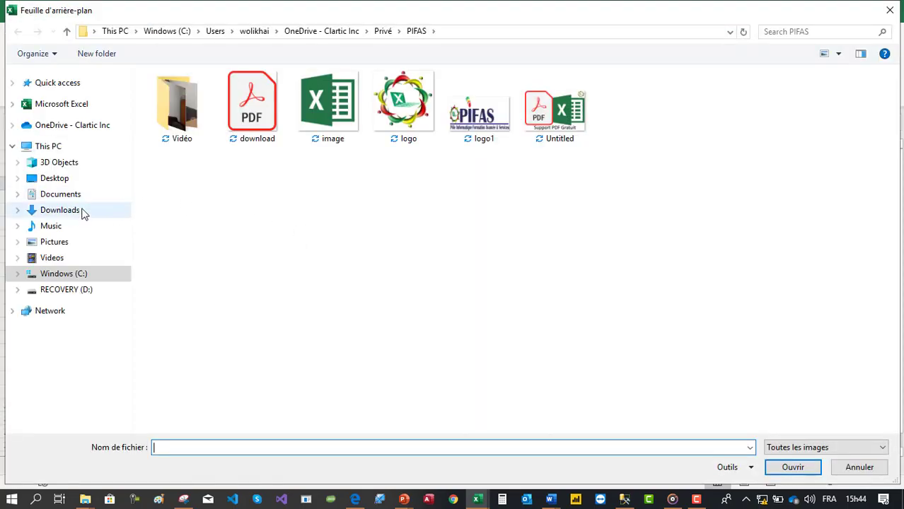
click(71, 210)
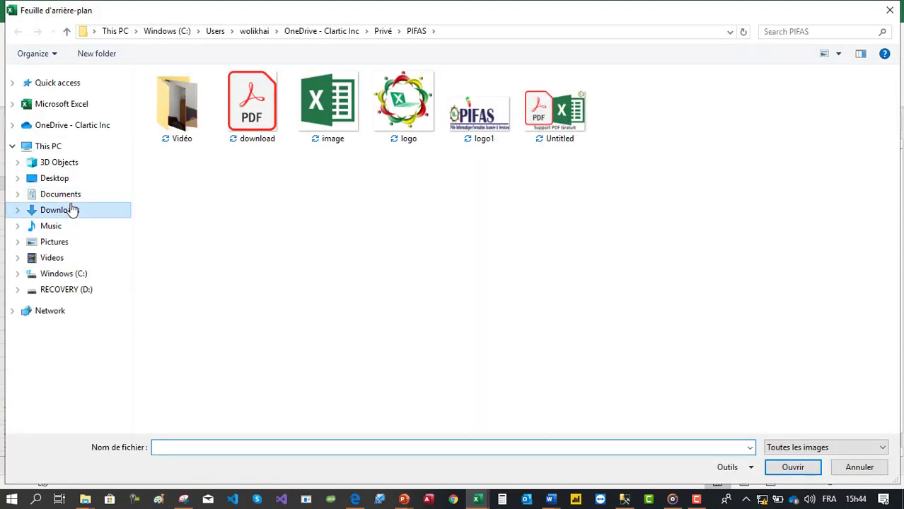
scroll(375, 317, down, 3)
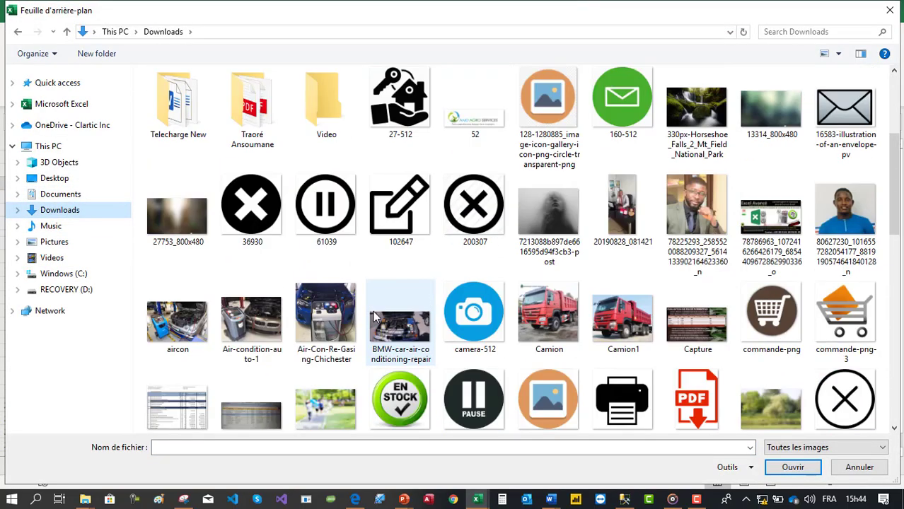
scroll(375, 317, up, 3)
scroll(373, 312, down, 4)
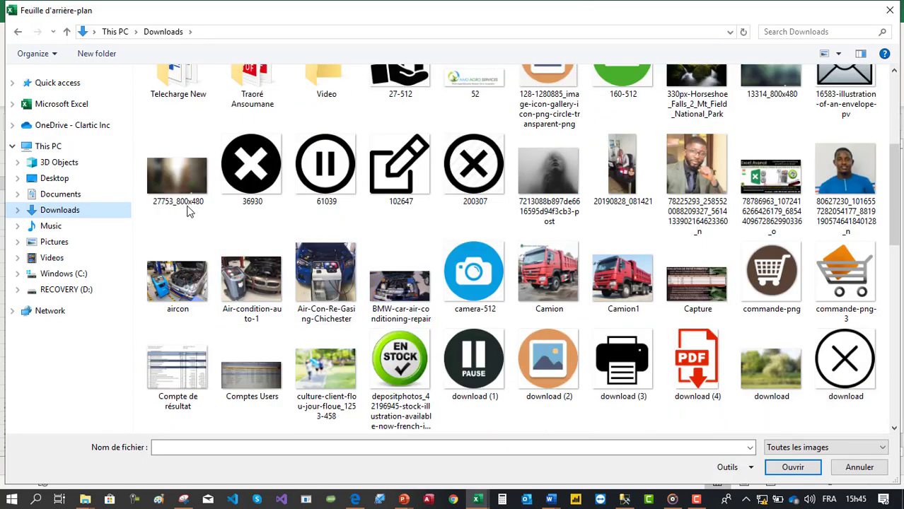
scroll(523, 224, down, 2)
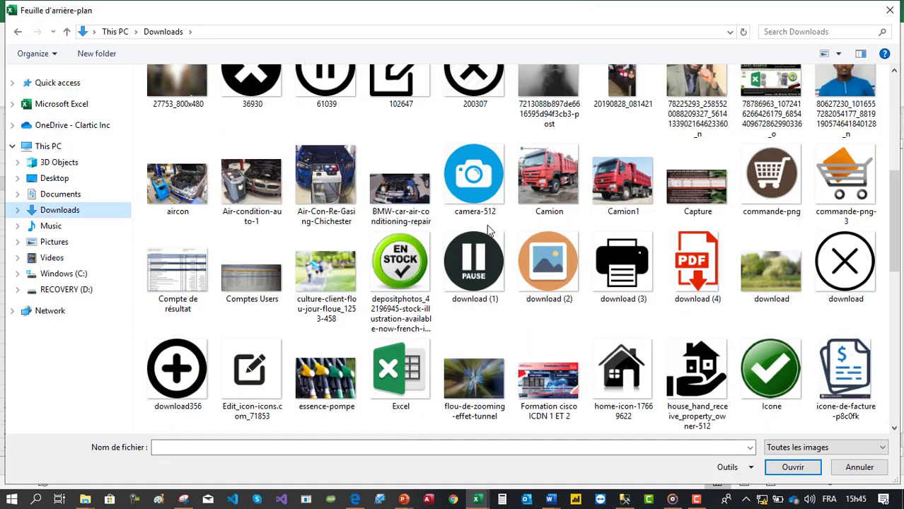
scroll(397, 272, down, 3)
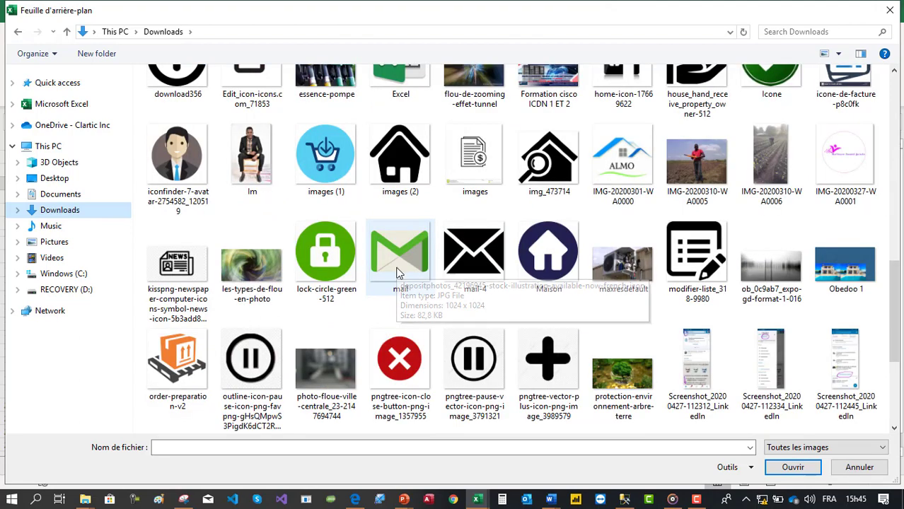
click(256, 268)
click(327, 381)
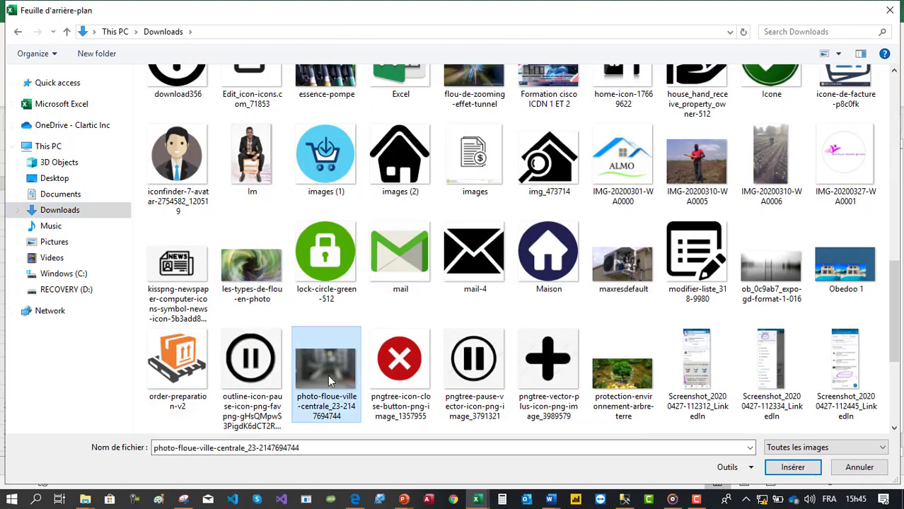
double_click(331, 371)
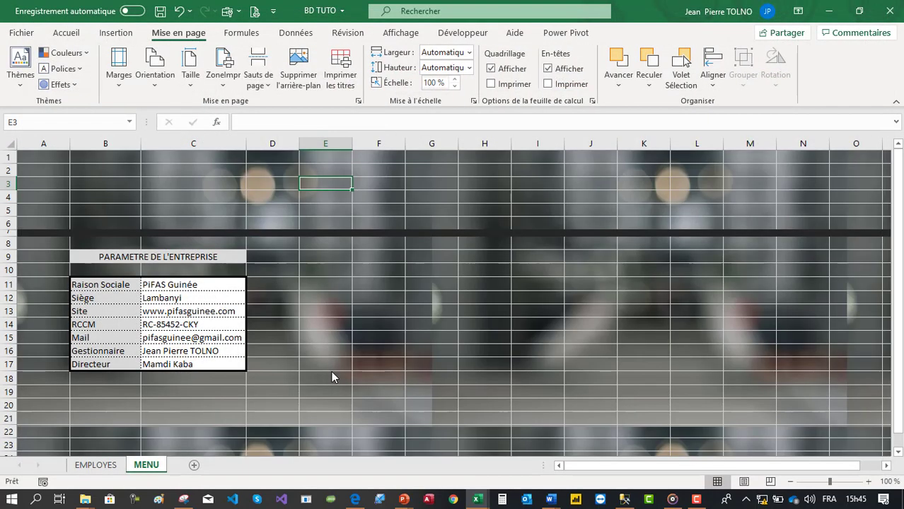
- Turn off the gridline display on the MENU sheet
click(410, 309)
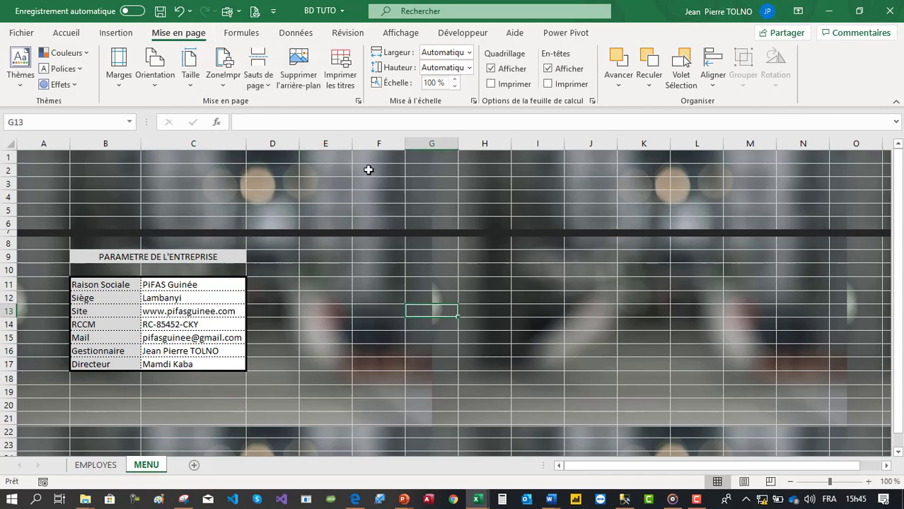
click(491, 70)
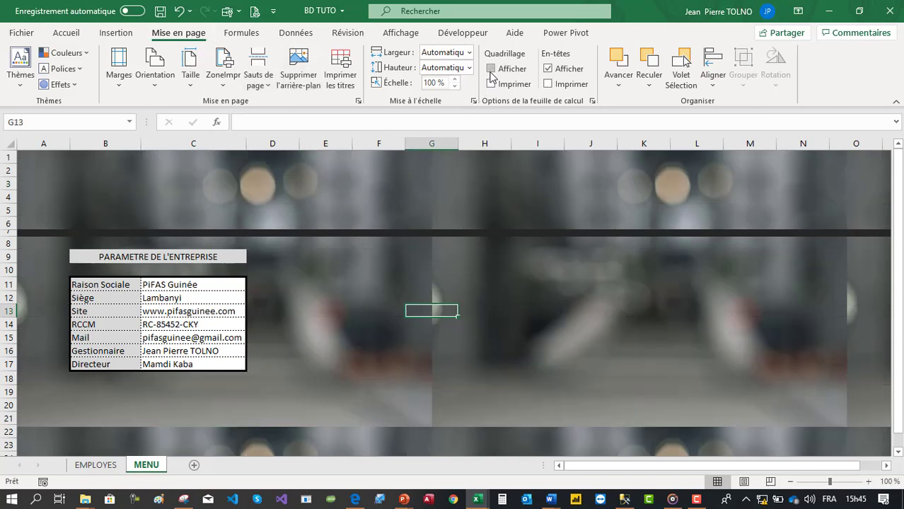
click(531, 354)
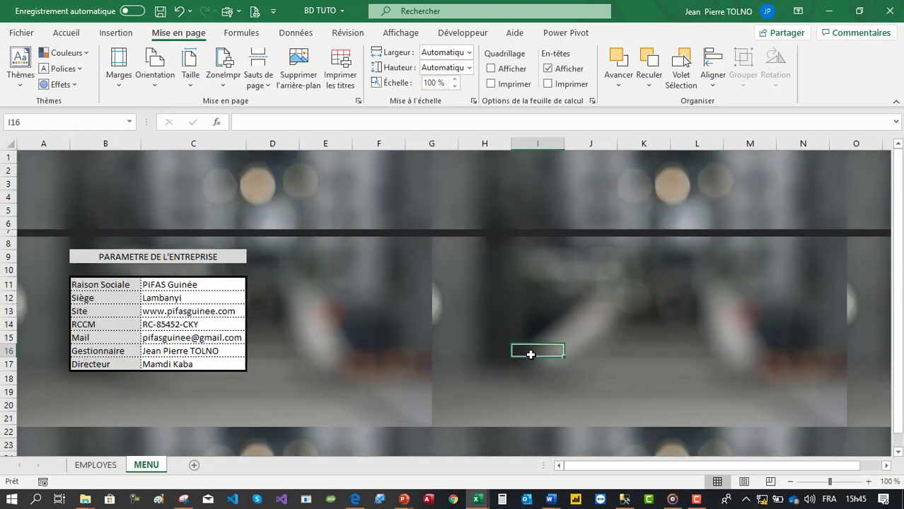
click(151, 251)
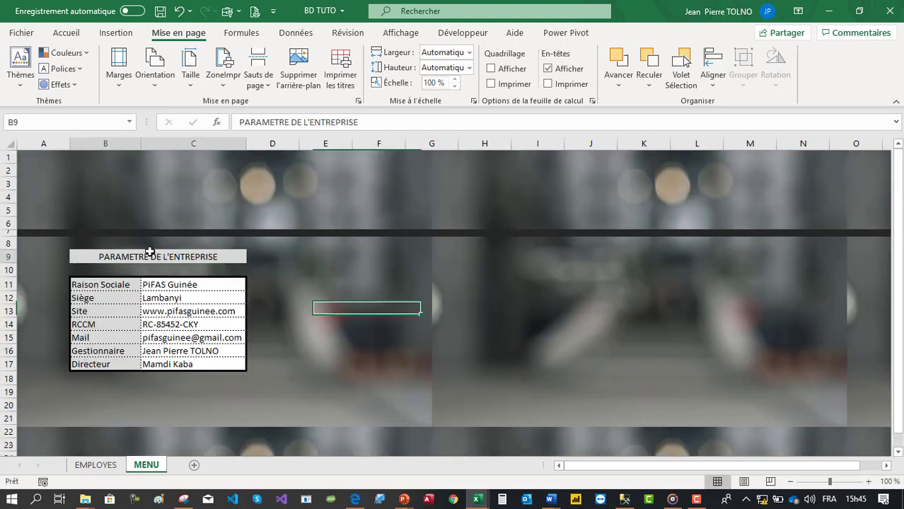
click(337, 280)
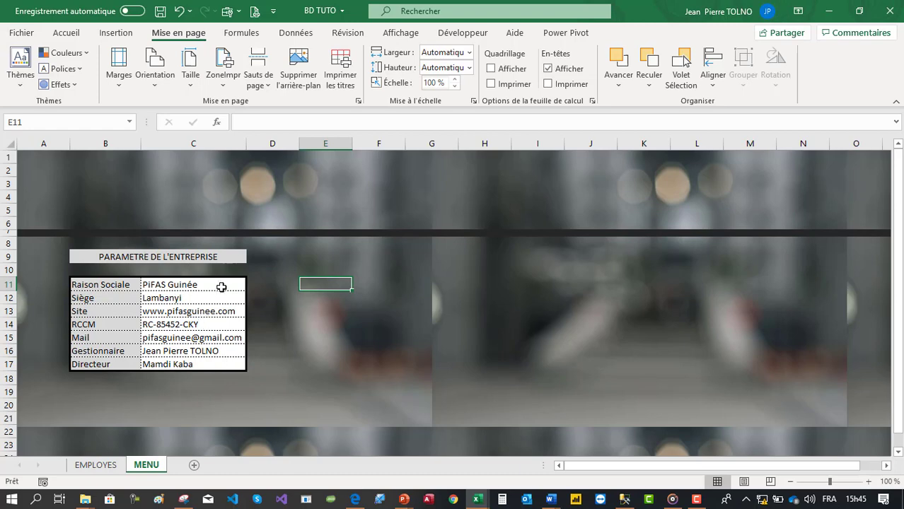
- Review the values in C11:C17, then add a new blank sheet
drag(221, 286, 191, 364)
click(189, 364)
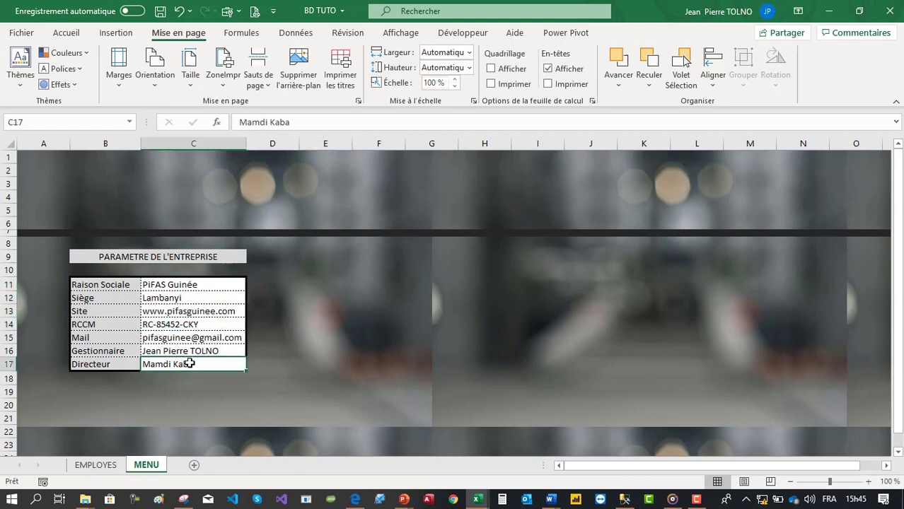
click(194, 351)
click(201, 337)
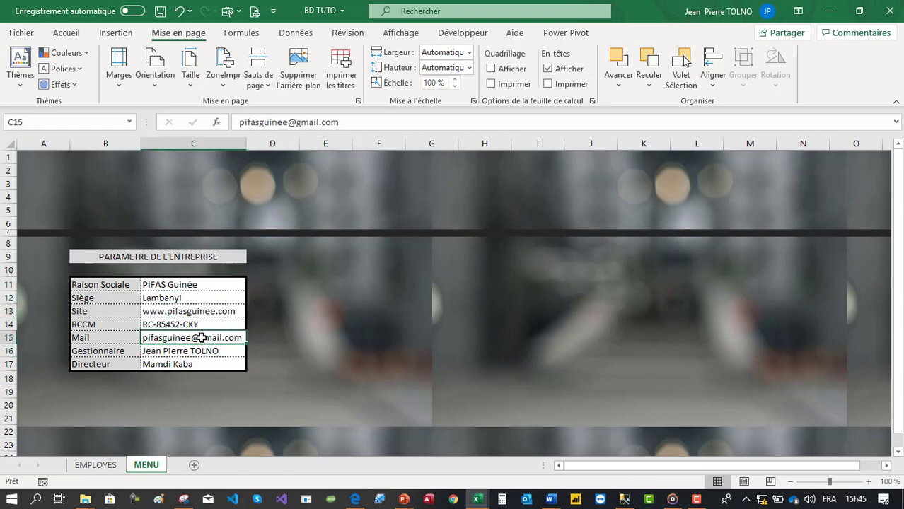
click(199, 351)
click(199, 364)
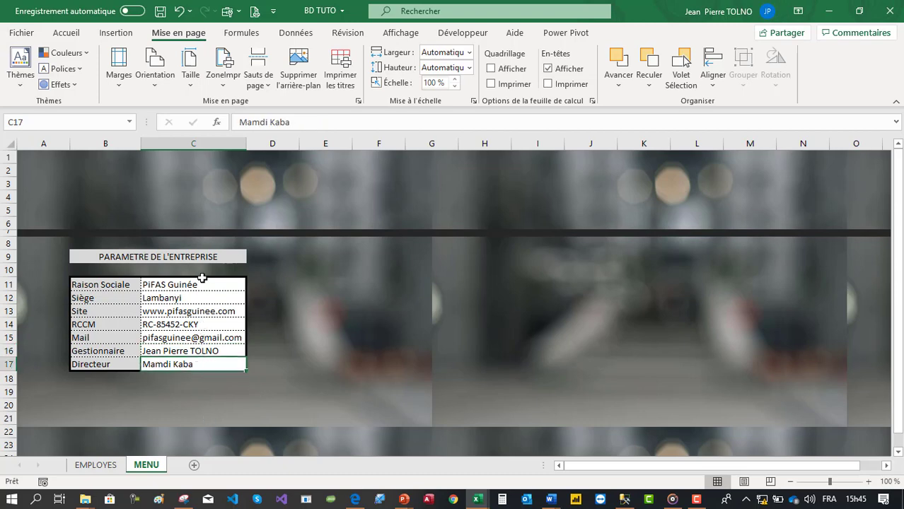
drag(202, 283, 195, 378)
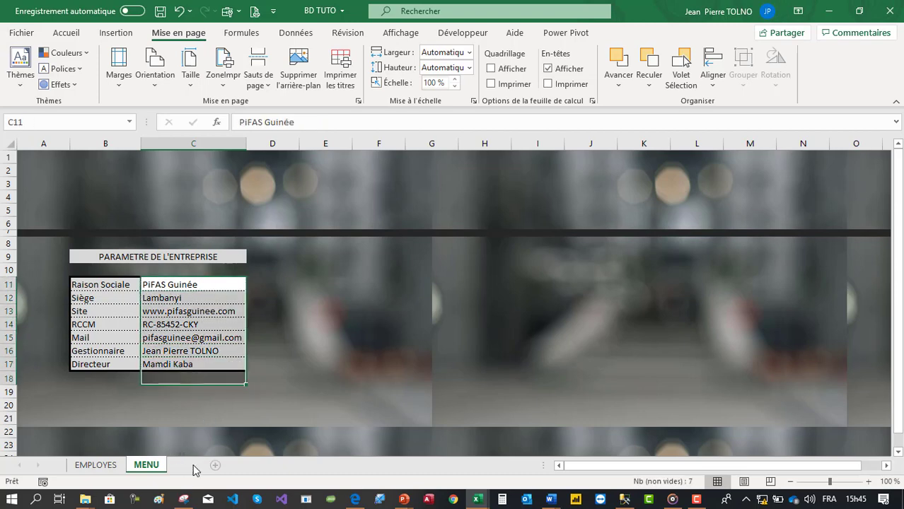
click(215, 465)
- Rename the new Feuil2 tab to BULLETIN
double_click(178, 467)
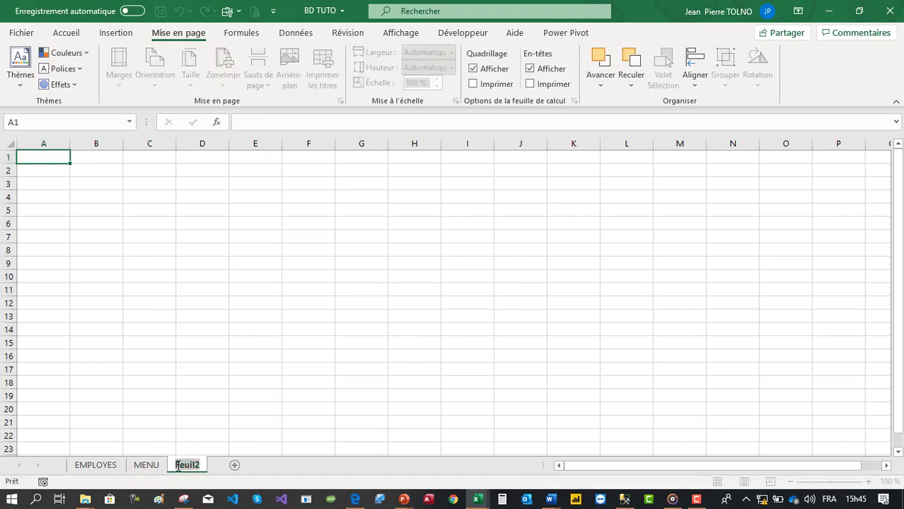
text(BULLE)
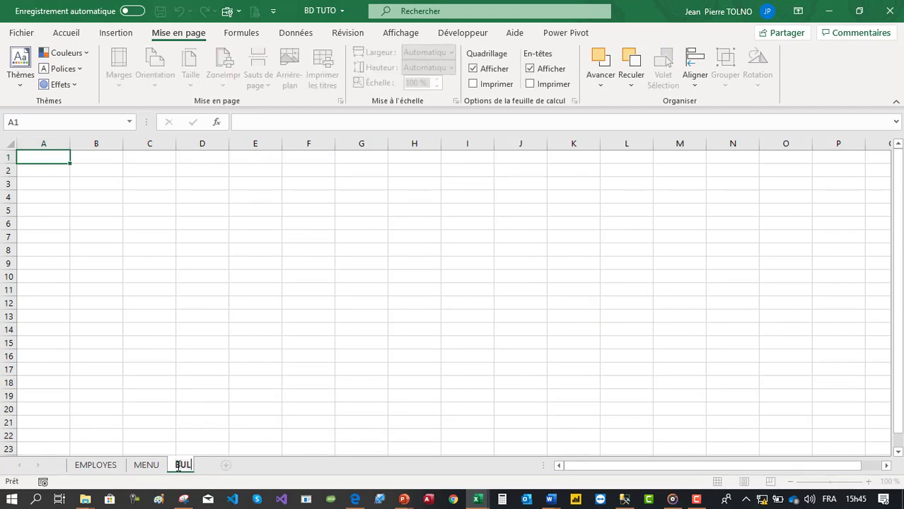
text(TIN)
key(Return)
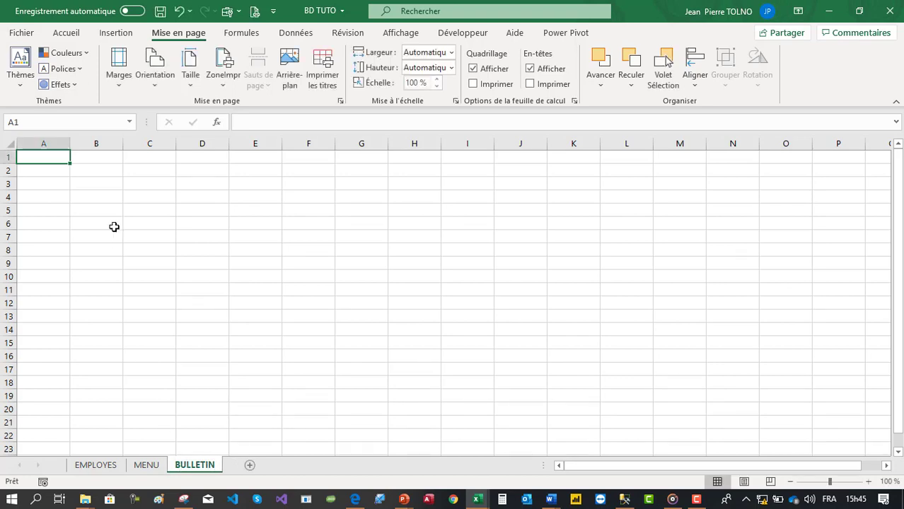
- Fill row 7 black and shrink its height into a thin band across the sheet
click(8, 237)
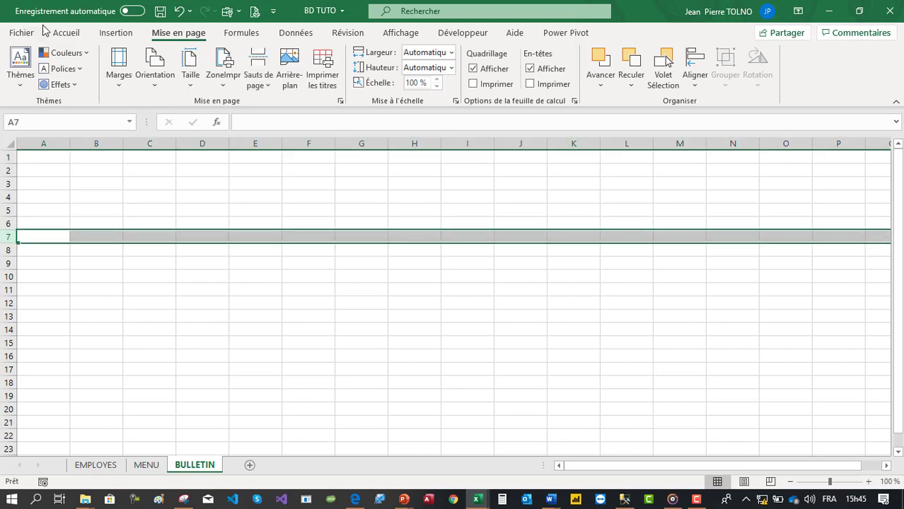
click(65, 33)
click(179, 79)
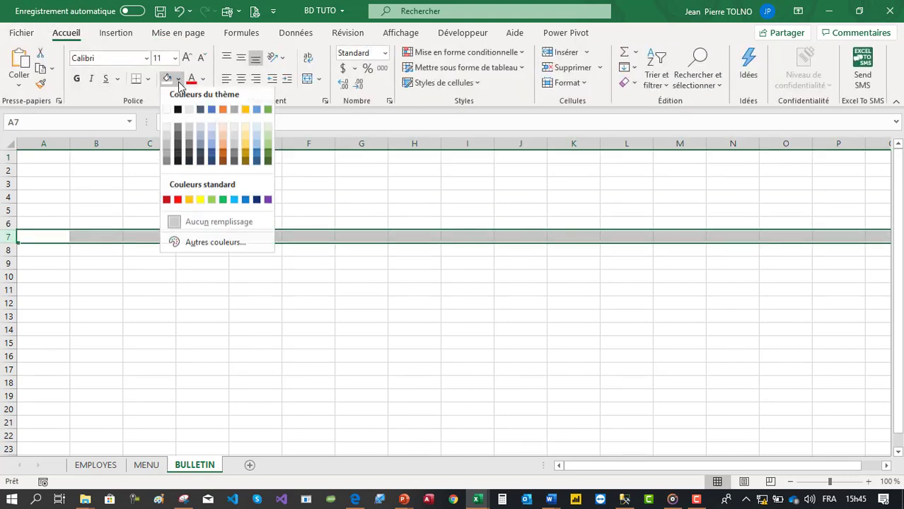
click(177, 110)
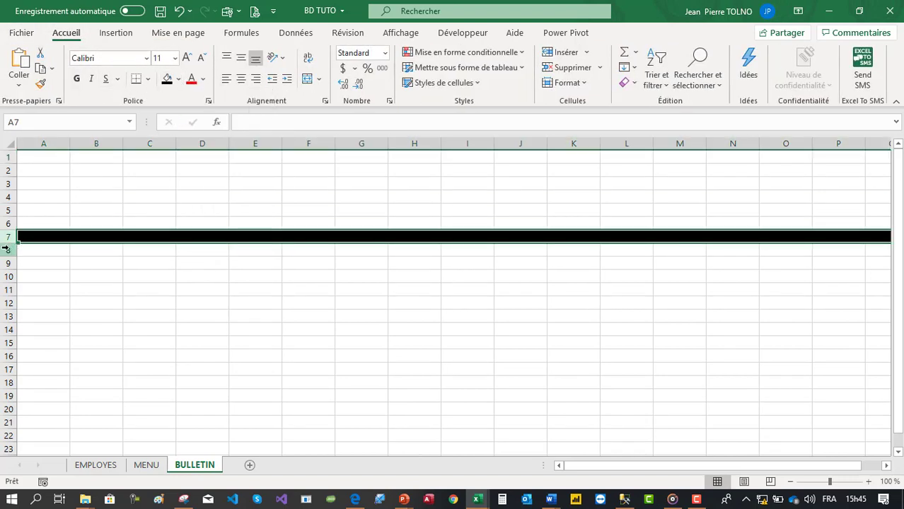
drag(8, 242, 9, 234)
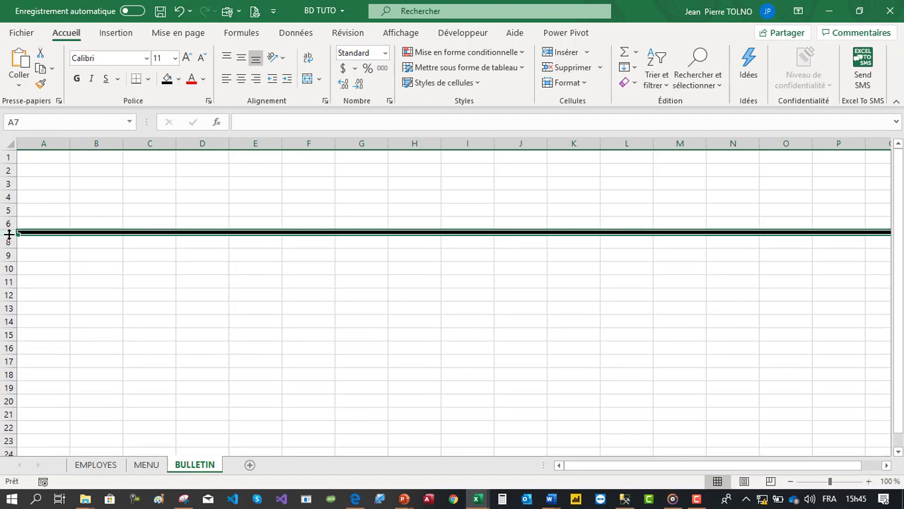
click(94, 255)
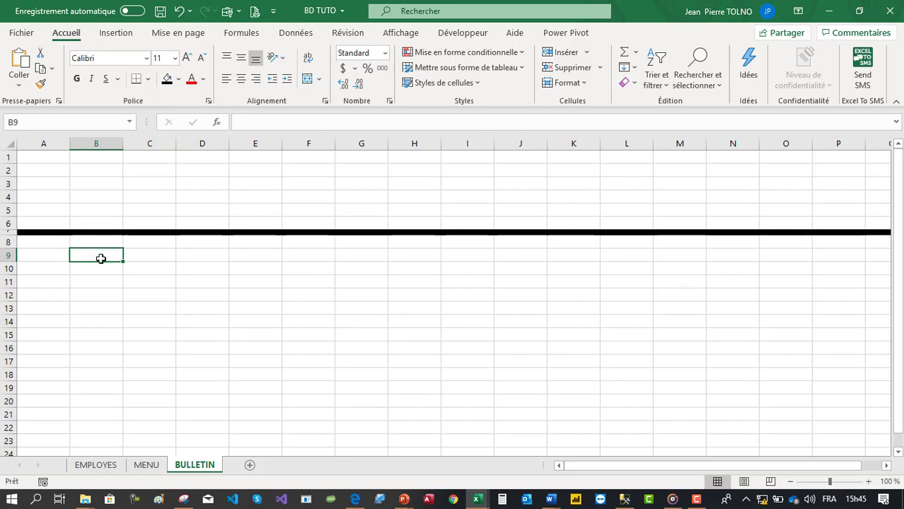
- Enter the title 'BULLETIN DE PAIE' in cell B9
text(BULLETIN DE)
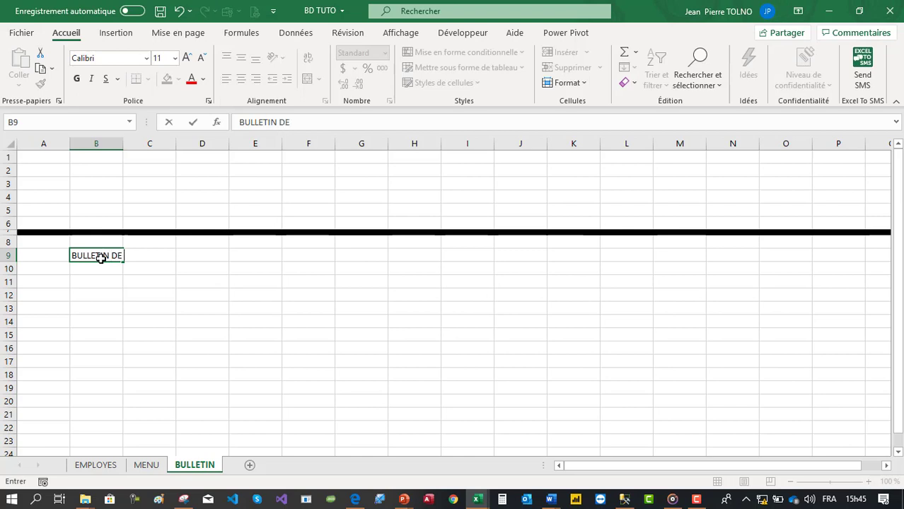
text( PAIE)
key(Return)
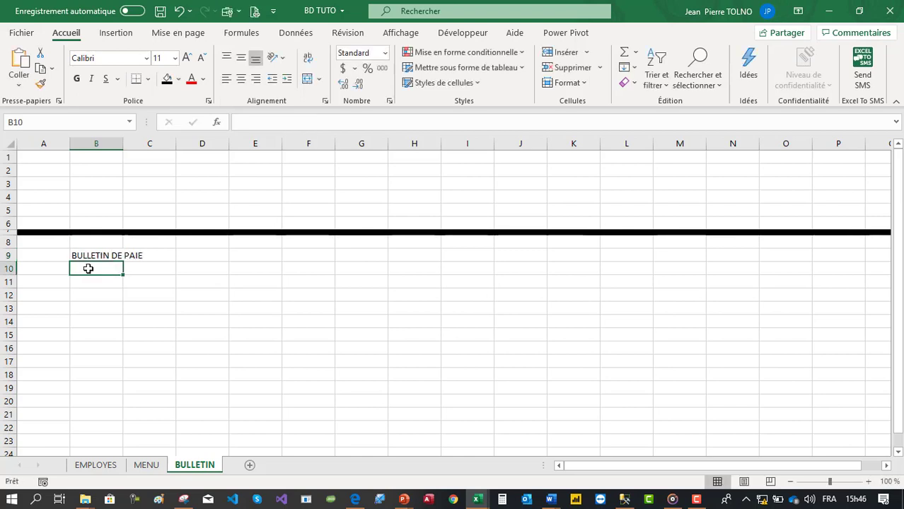
click(88, 256)
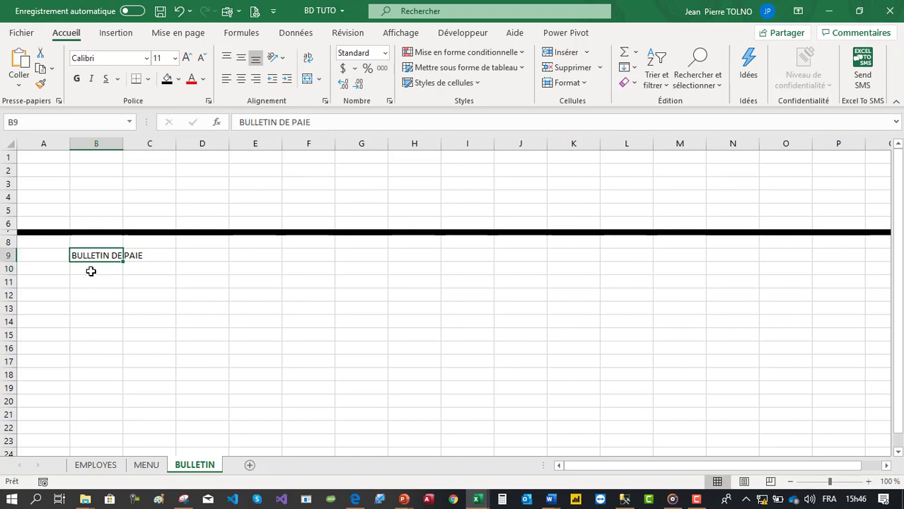
click(111, 295)
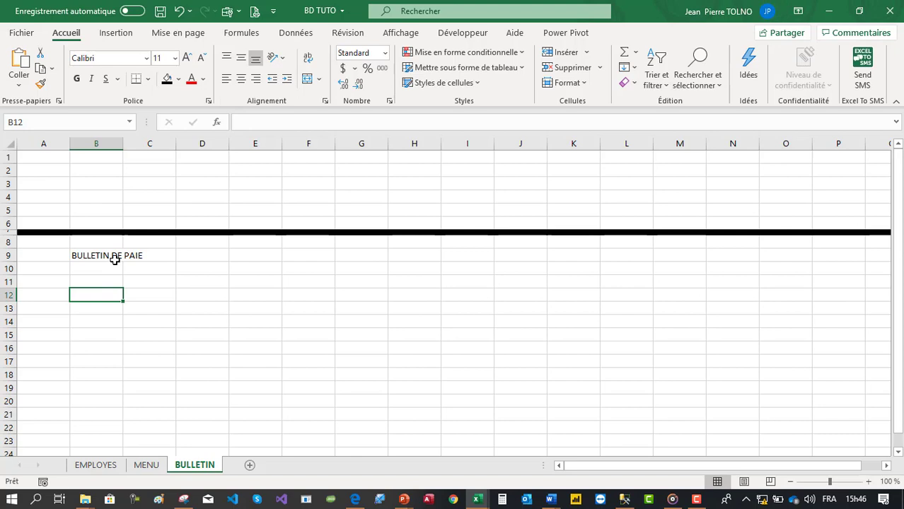
click(115, 35)
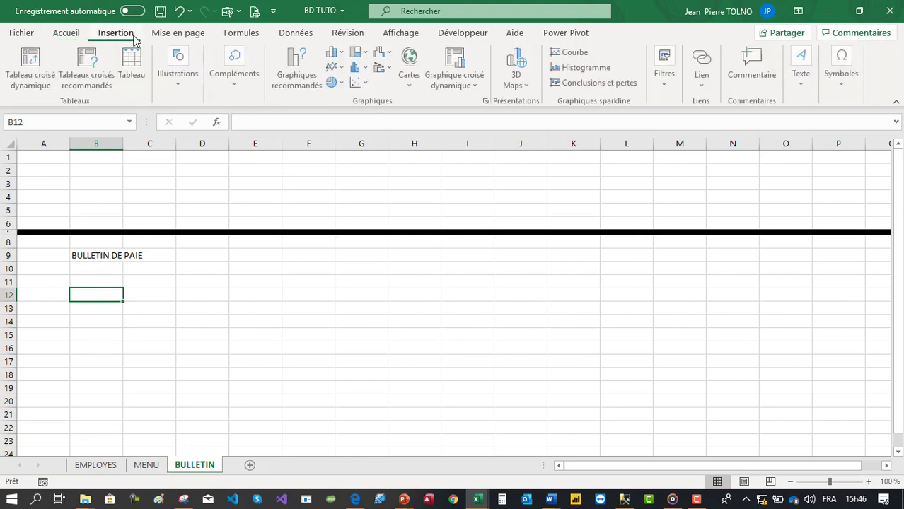
- Insert the logo image from OneDrive > Privé > PIFAS using Images > Cet appareil
click(176, 80)
click(171, 125)
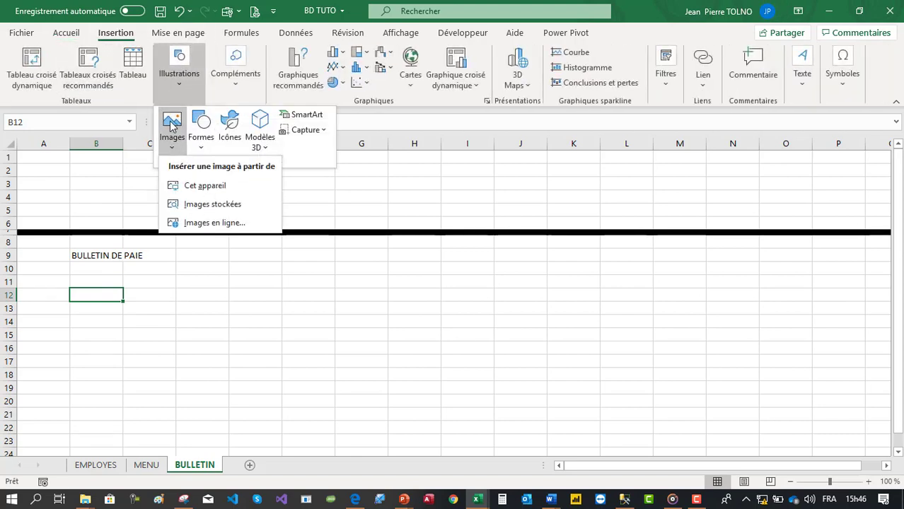
click(205, 186)
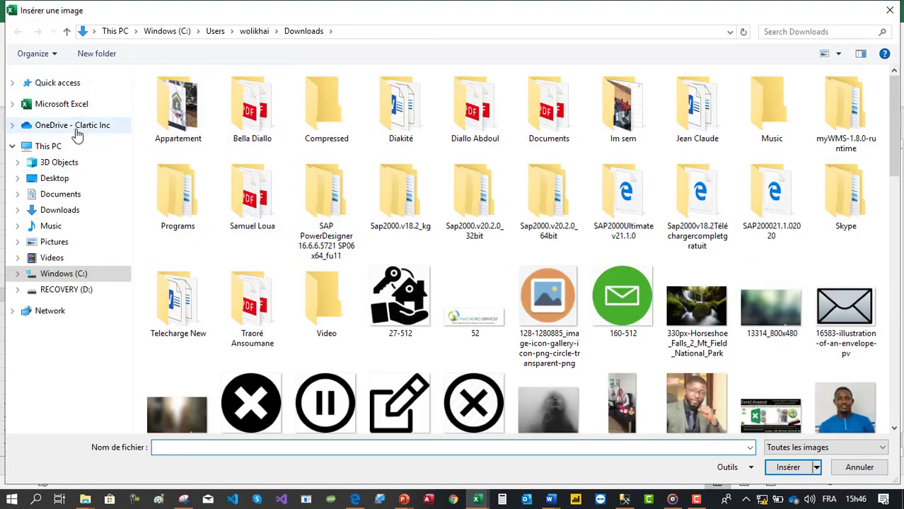
click(103, 124)
key(p)
key(p)
key(p)
key(p)
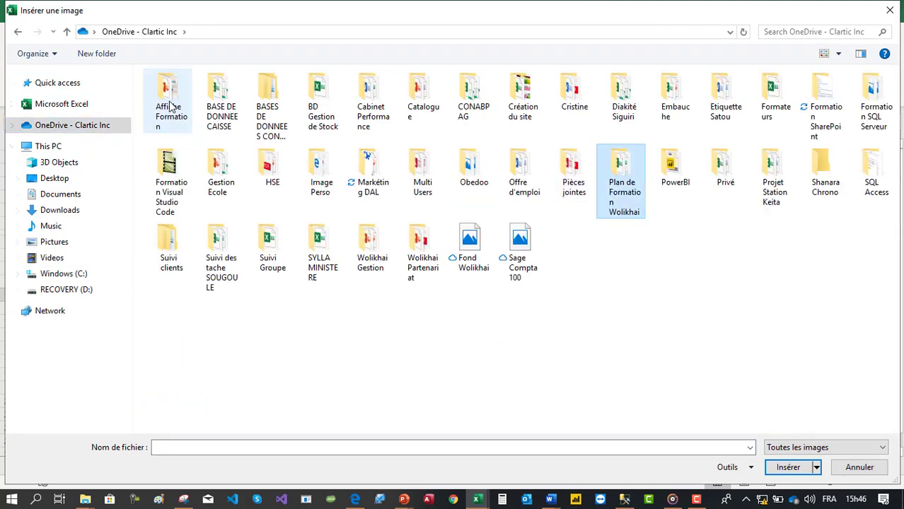
key(Return)
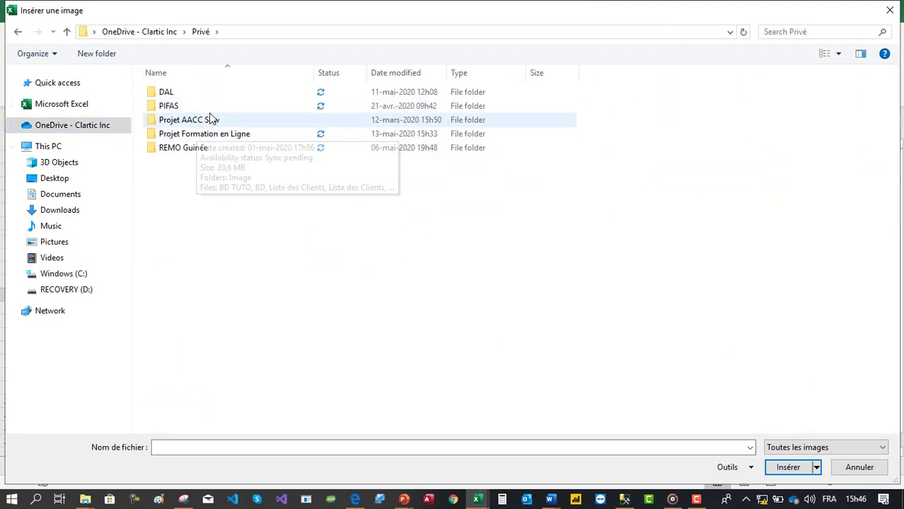
double_click(213, 105)
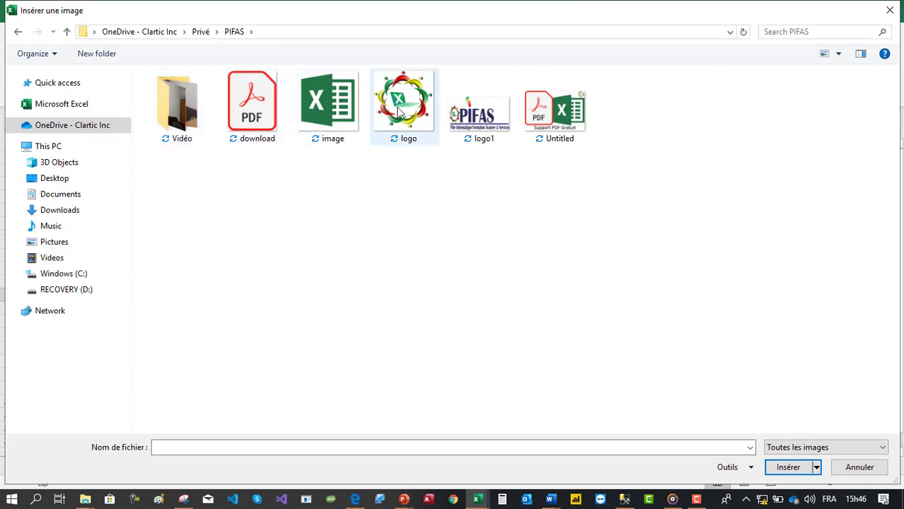
click(402, 113)
double_click(401, 111)
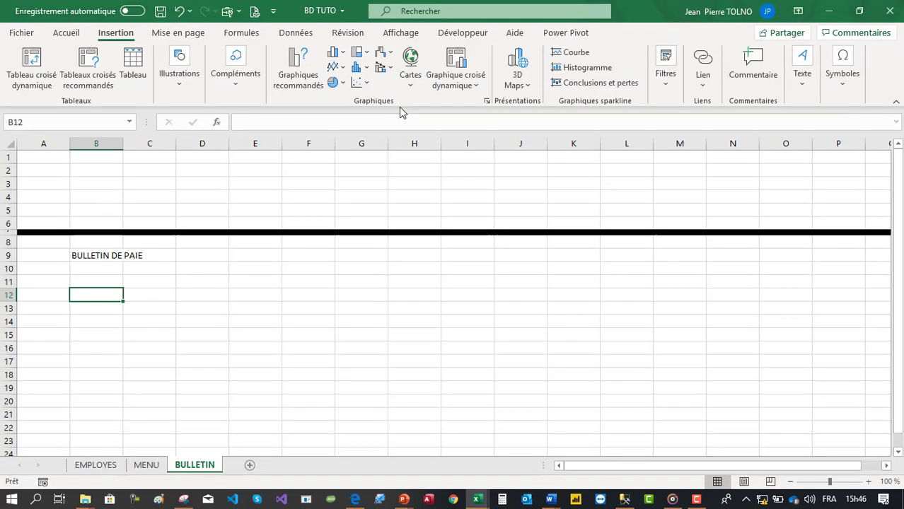
- Shrink the oversized logo and move it up under the BULLETIN DE PAIE title
drag(75, 288, 208, 270)
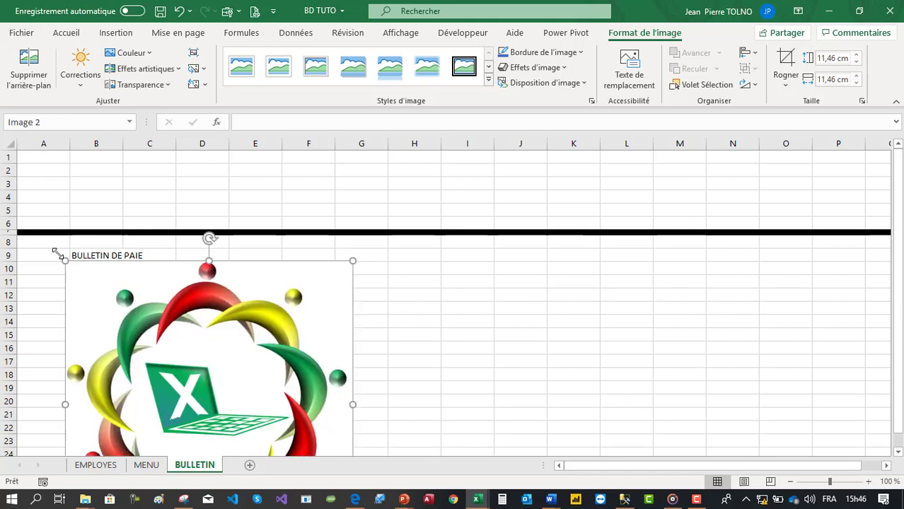
drag(65, 260, 222, 416)
drag(271, 432, 125, 299)
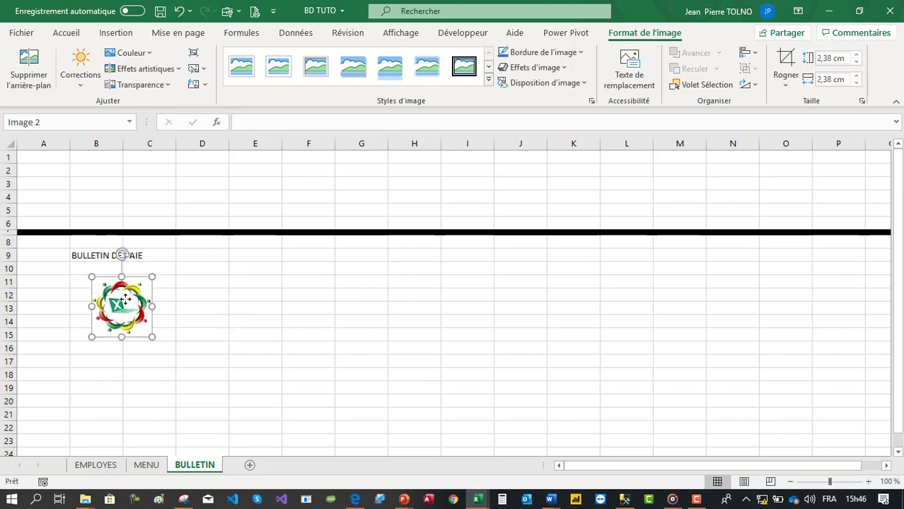
click(85, 348)
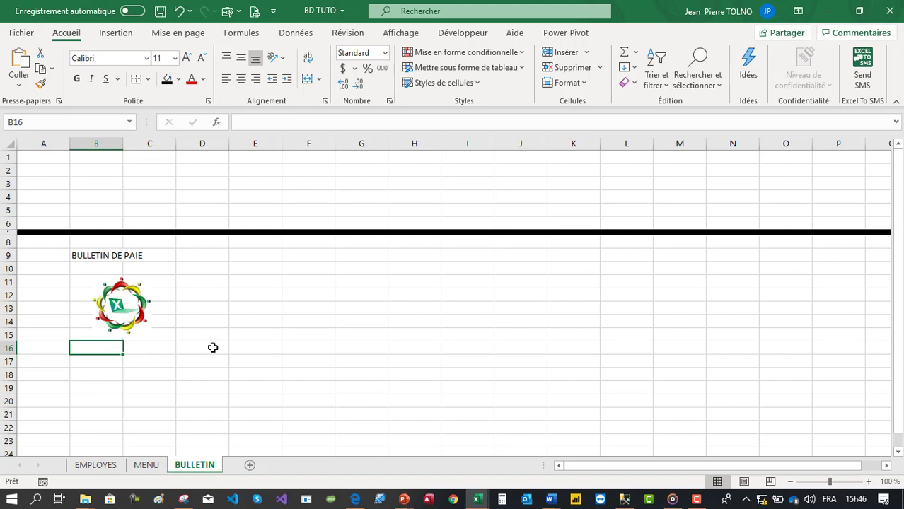
- Enlarge the logo slightly and select cell B18, clearing a stray plus sign
scroll(212, 347, down, 1)
click(119, 262)
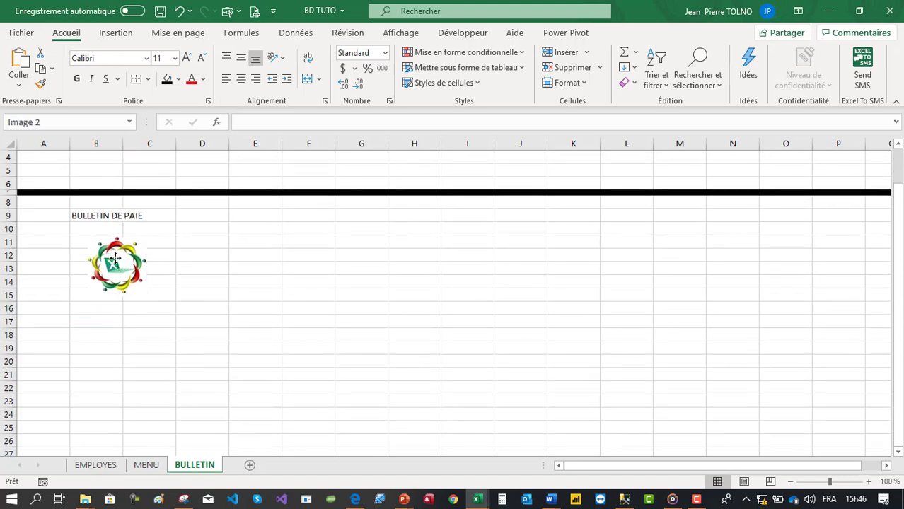
click(88, 311)
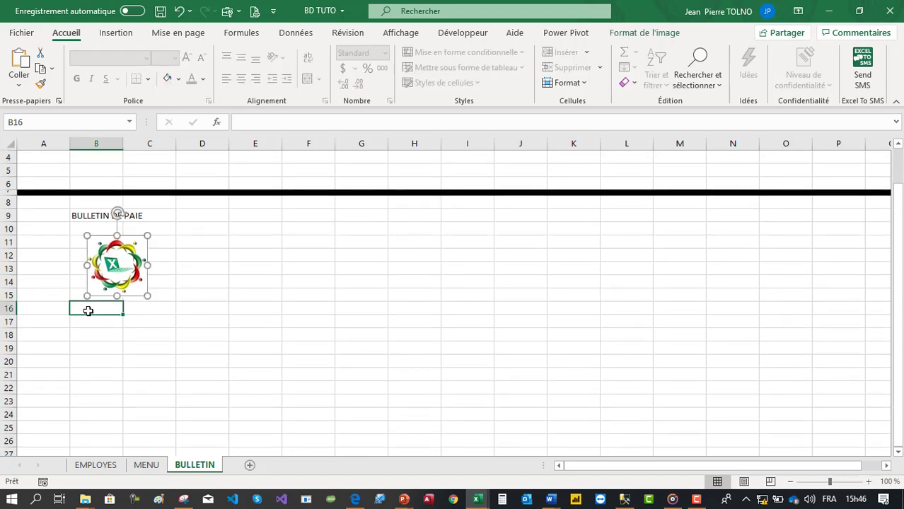
click(93, 334)
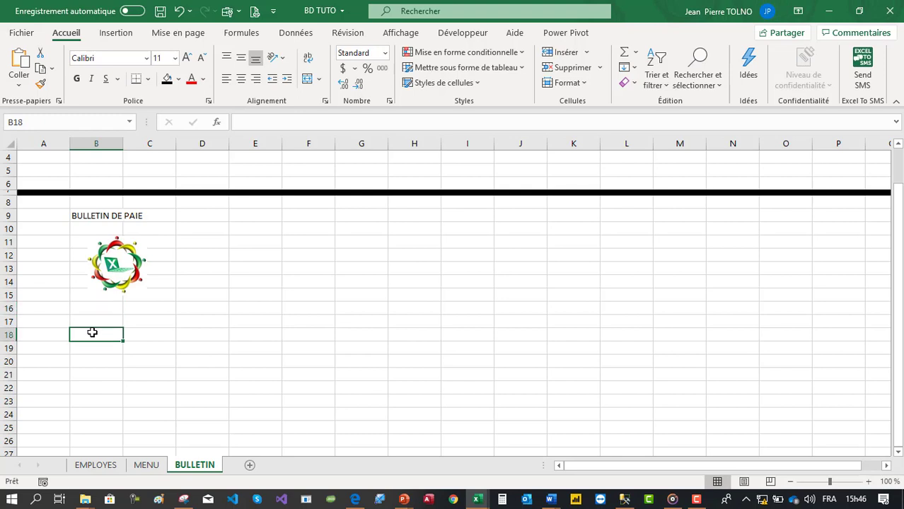
click(113, 269)
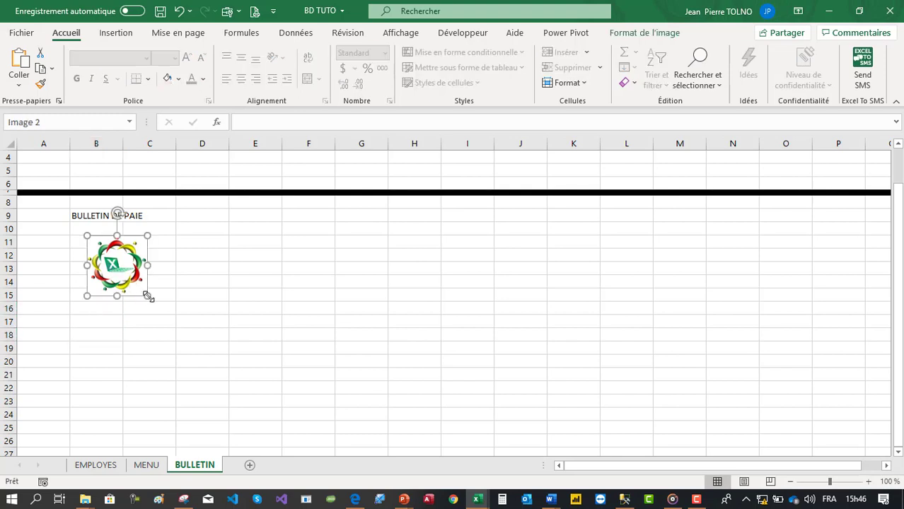
drag(145, 292, 162, 310)
click(99, 336)
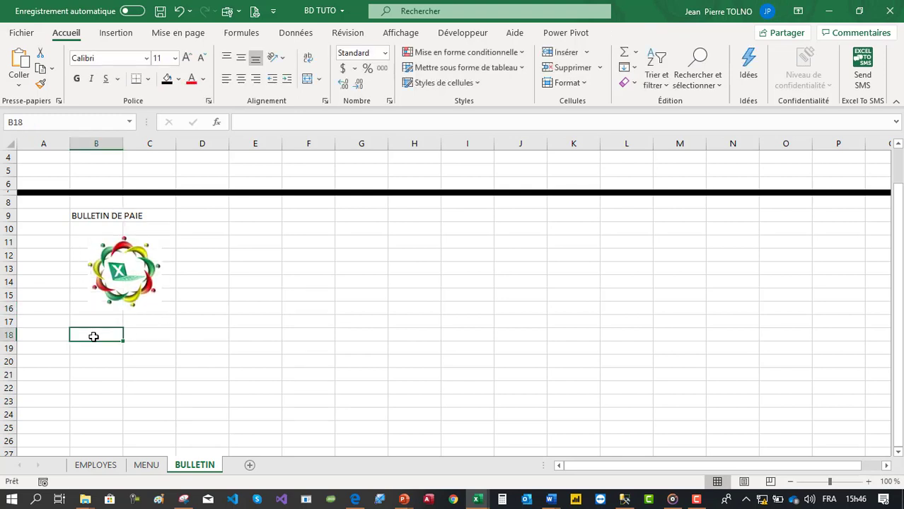
text(+)
key(BackSpace)
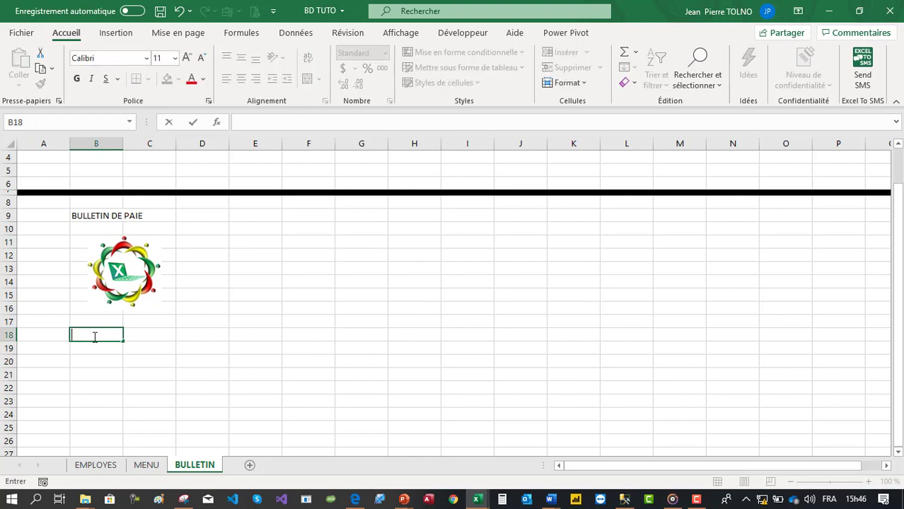
- Link B18 to =MENU!B11 and fill the links through C23, clearing the Directeur row
text(=)
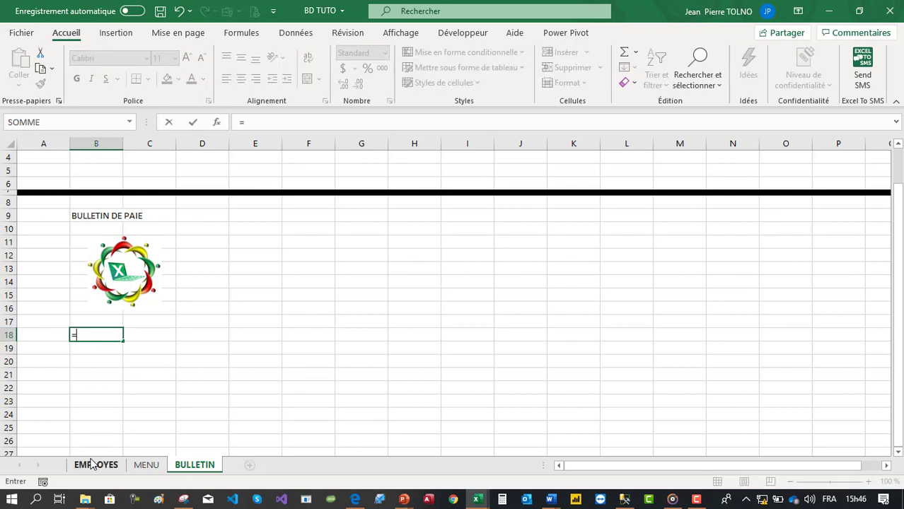
click(136, 464)
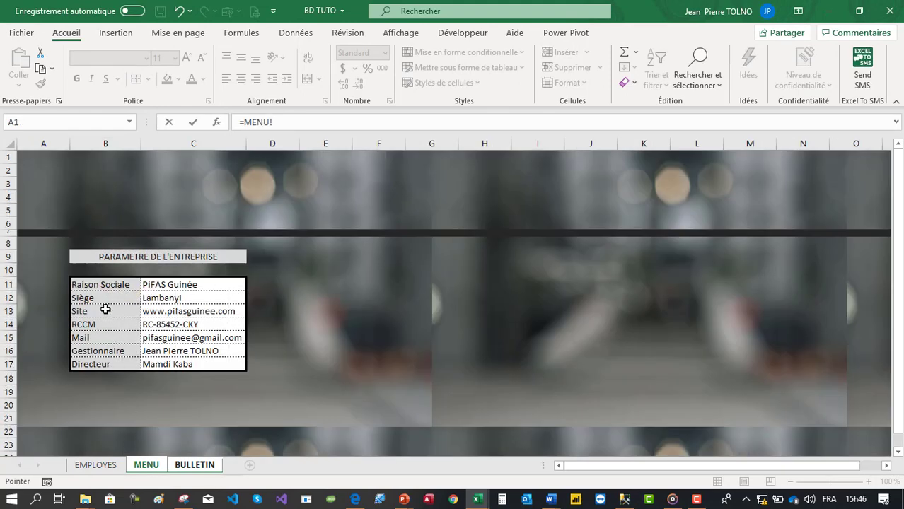
click(115, 287)
key(Return)
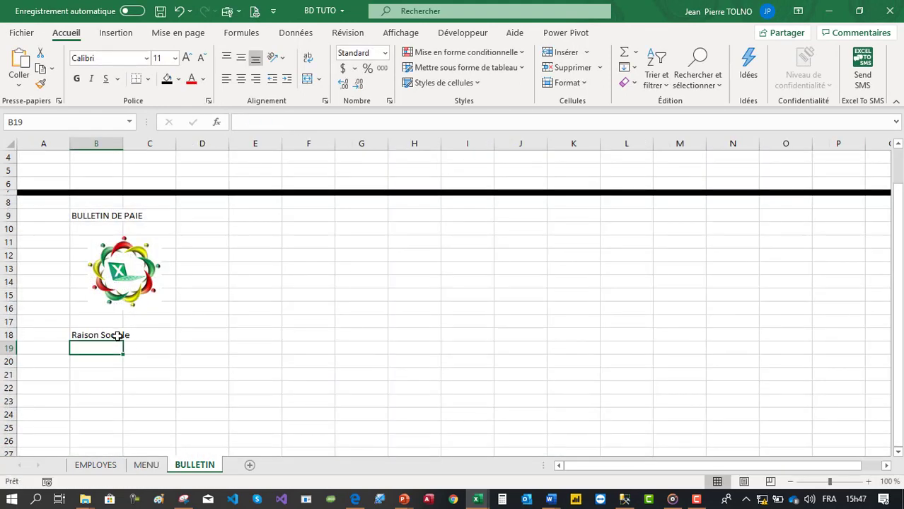
click(123, 336)
drag(125, 341, 118, 417)
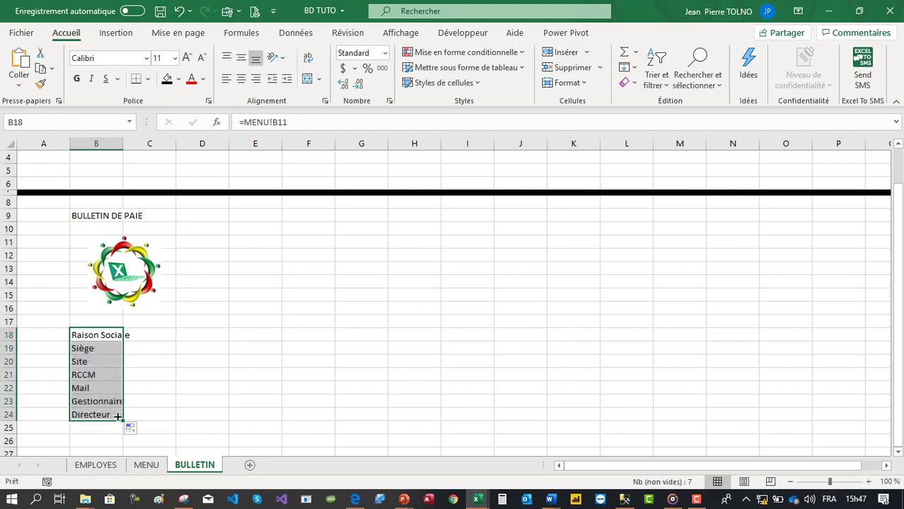
click(106, 415)
key(Delete)
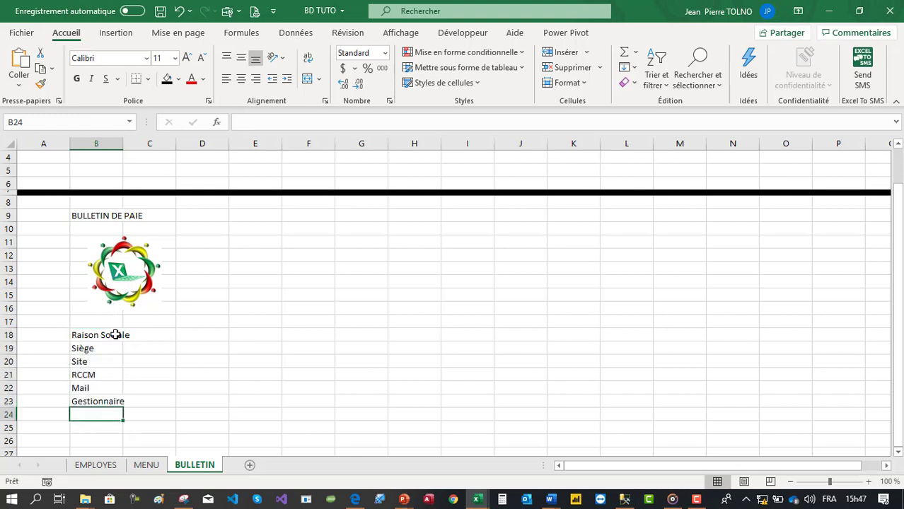
drag(115, 334, 174, 398)
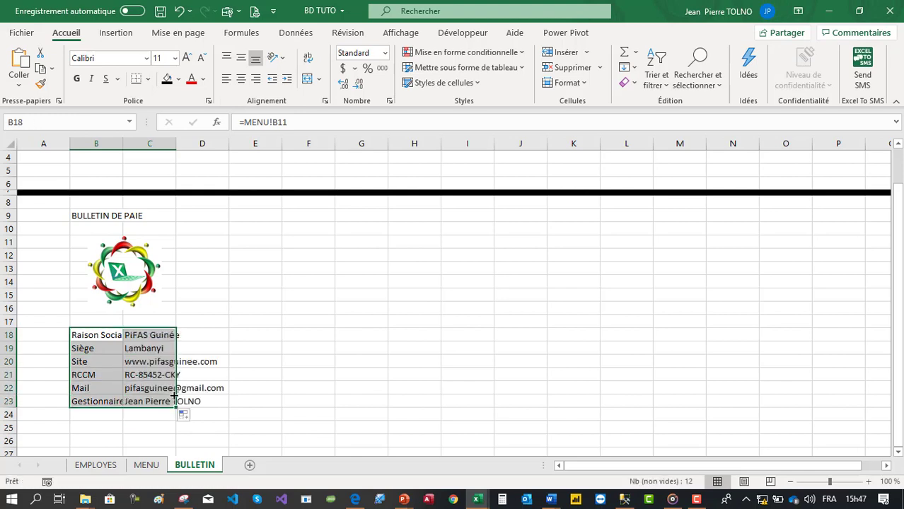
- Autofit columns B and C so values like PIFAS Guinée show fully, then select B18:C23
double_click(123, 143)
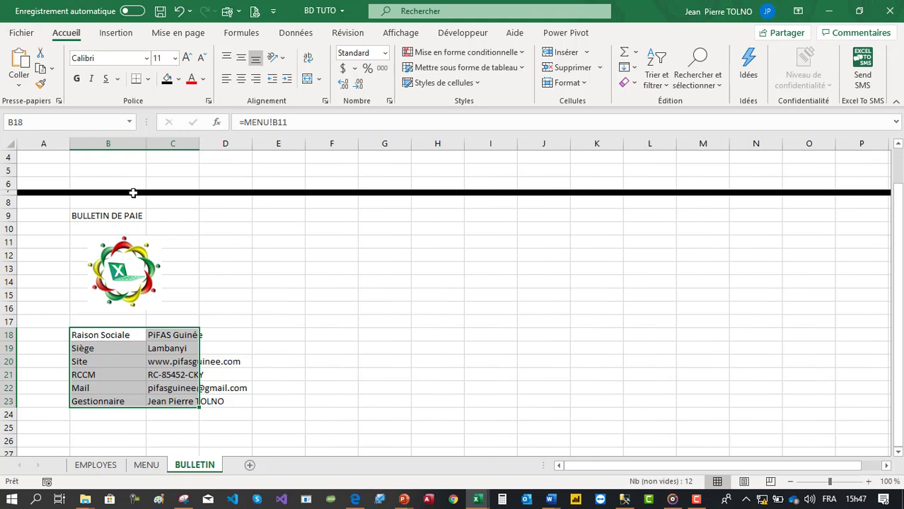
drag(145, 144, 141, 144)
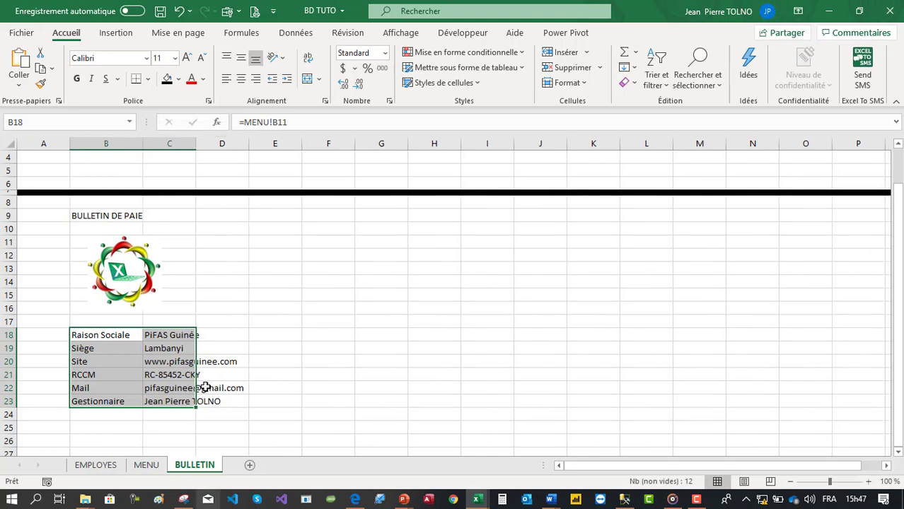
double_click(199, 139)
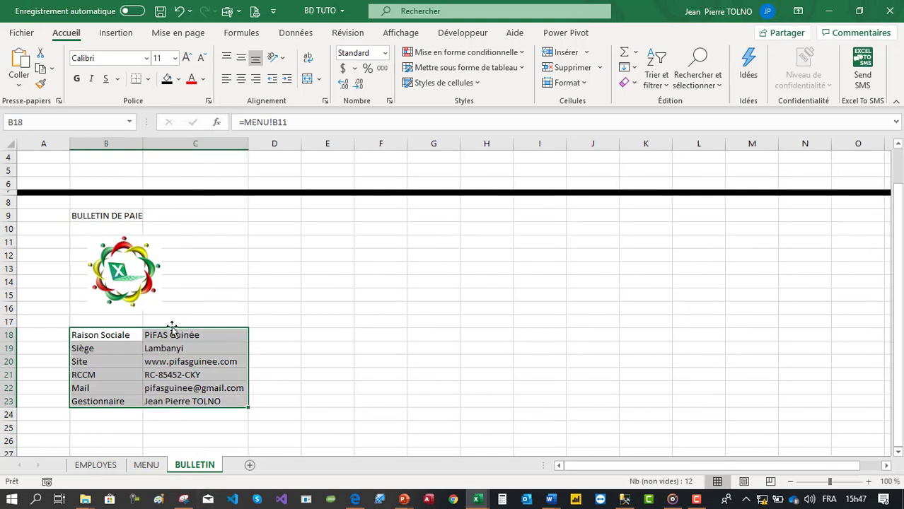
drag(127, 334, 228, 398)
- Give B18:C23 dotted inner lines and a thick outline in Format de cellule > Bordure
right_click(180, 369)
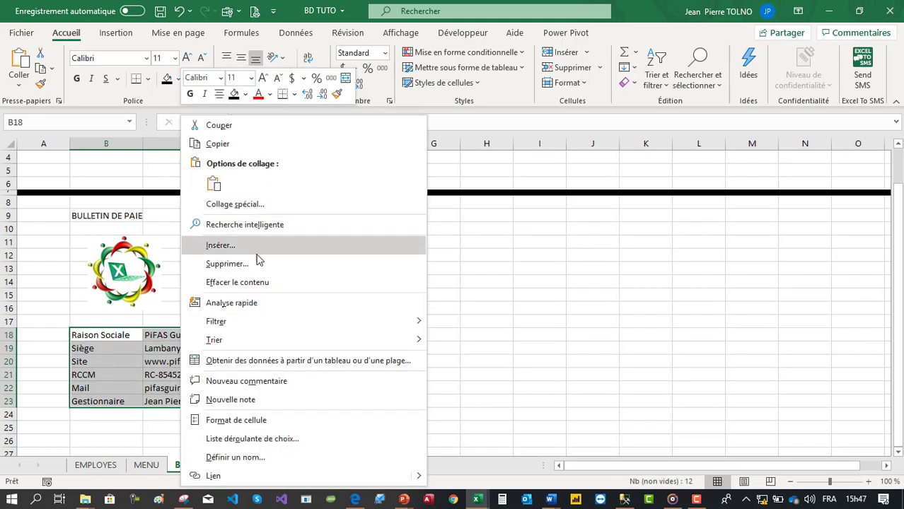
click(254, 420)
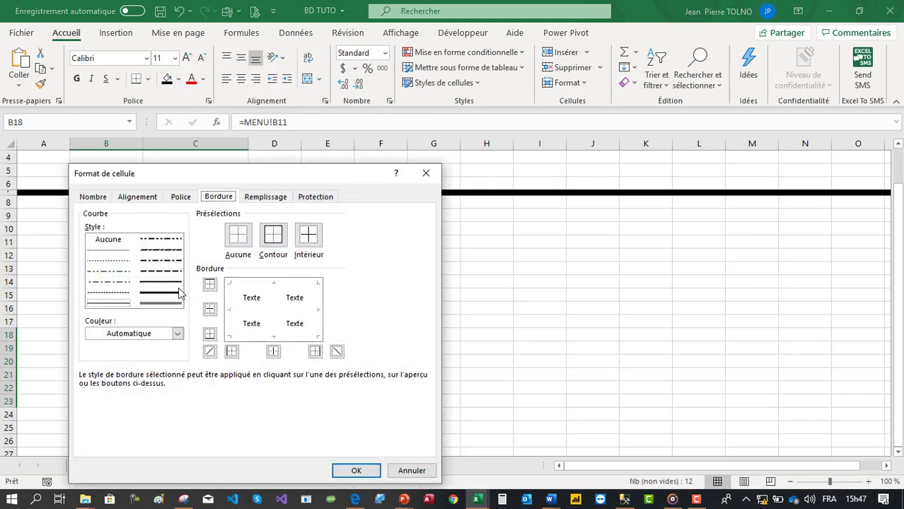
click(108, 260)
click(273, 306)
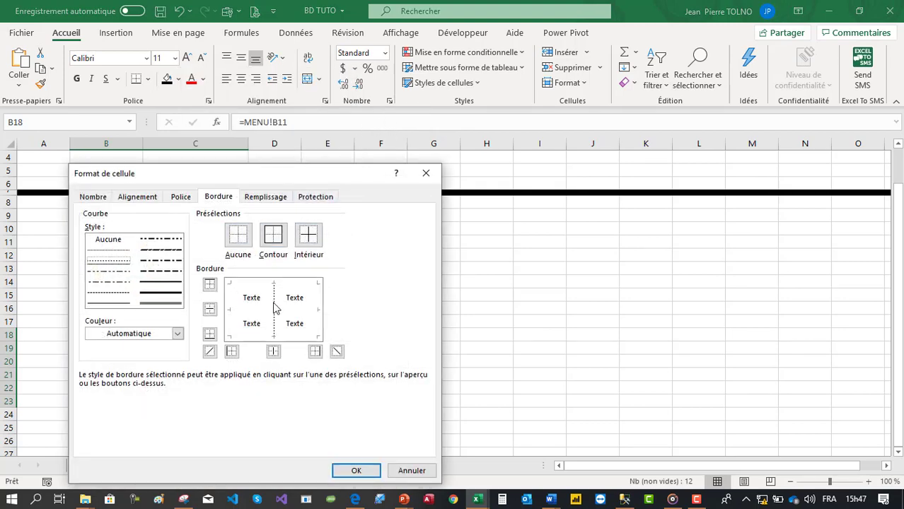
click(258, 315)
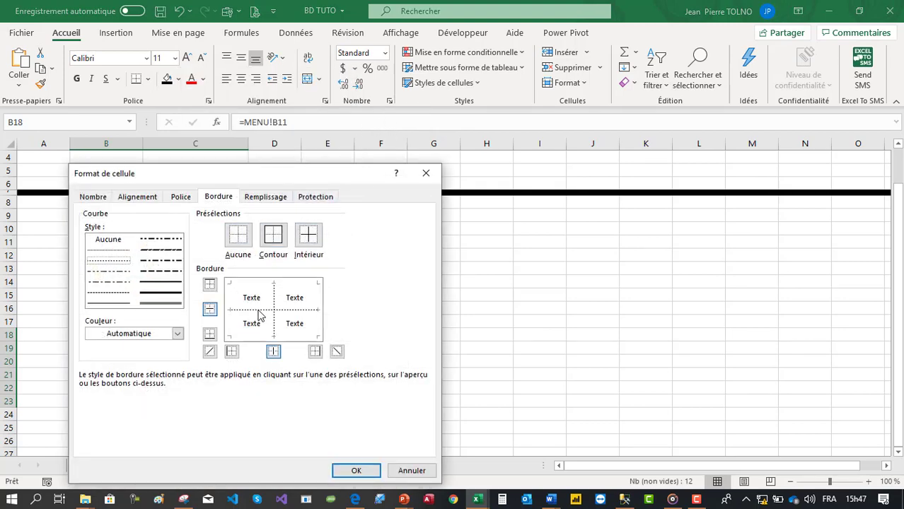
click(162, 294)
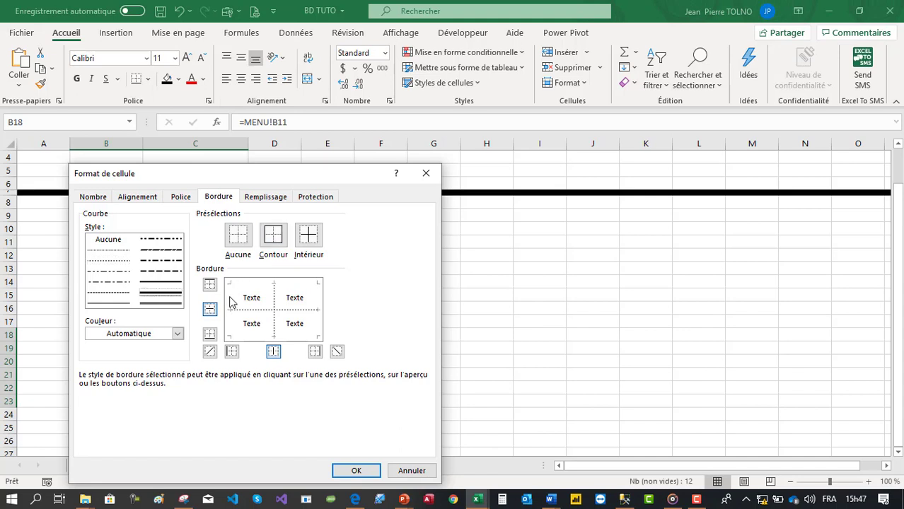
click(231, 296)
click(264, 285)
click(316, 311)
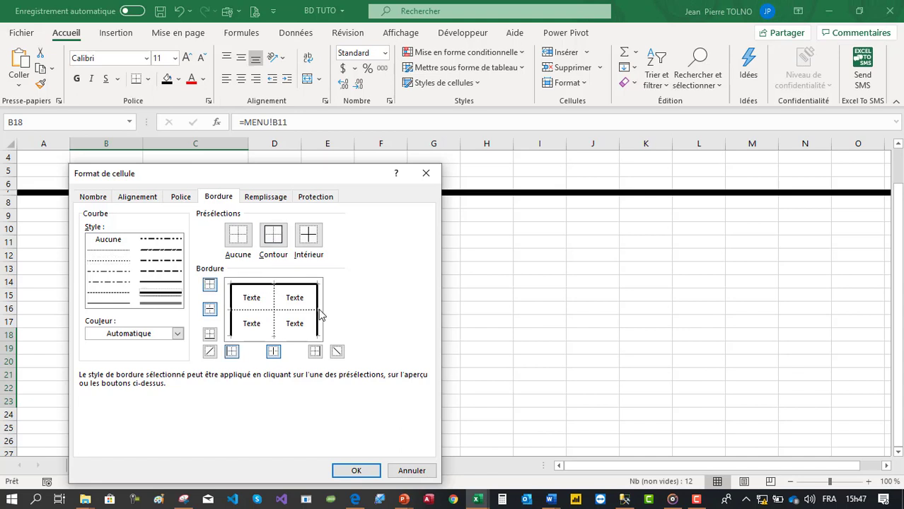
click(277, 339)
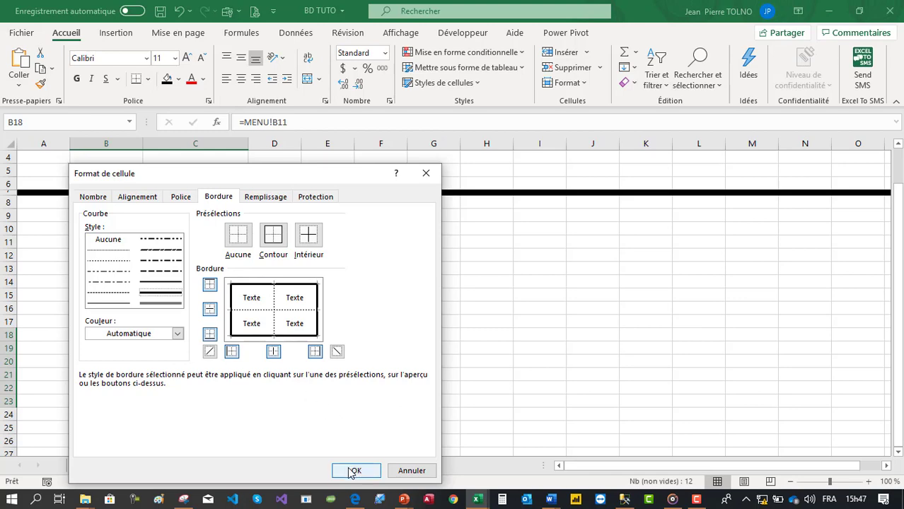
click(354, 469)
click(332, 311)
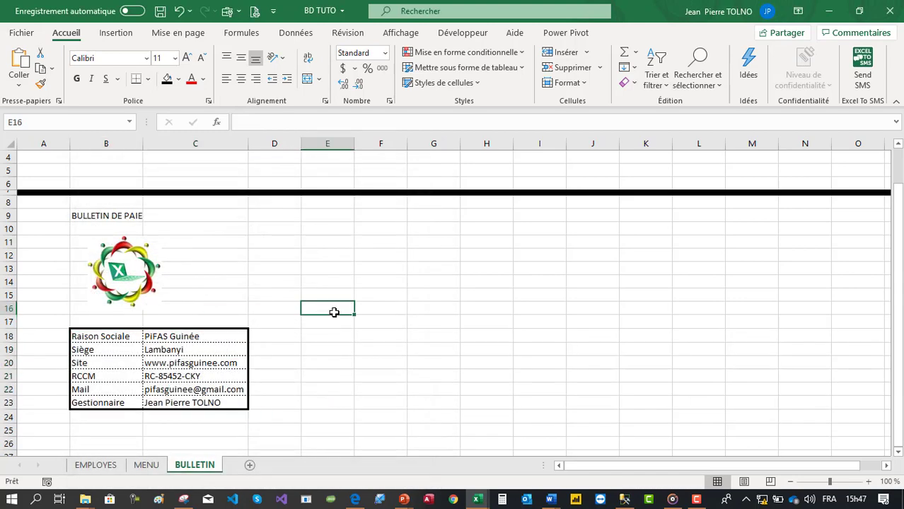
- Shade the label cells B18:B23 light grey
drag(114, 338, 110, 403)
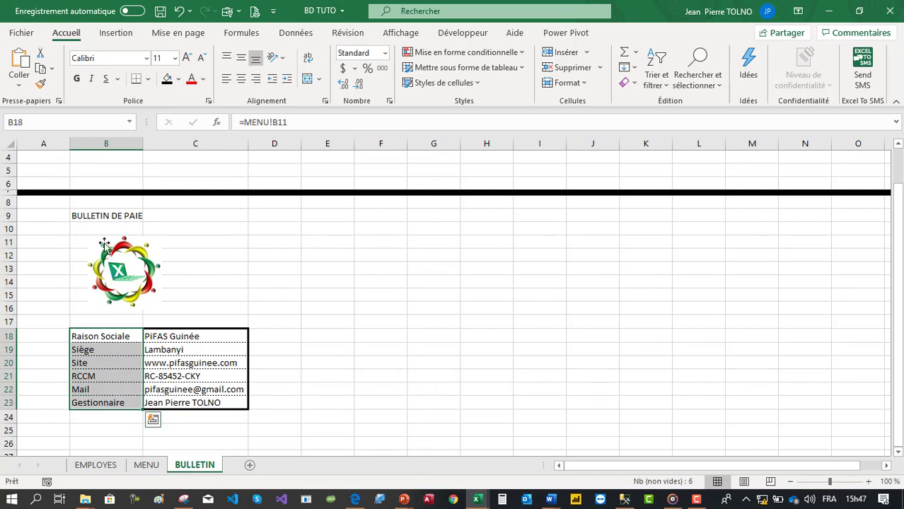
click(181, 80)
click(171, 146)
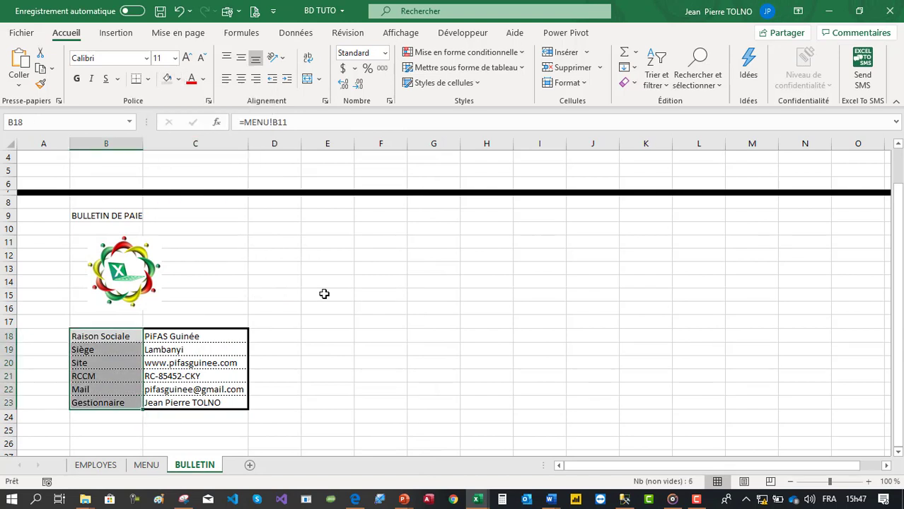
click(324, 293)
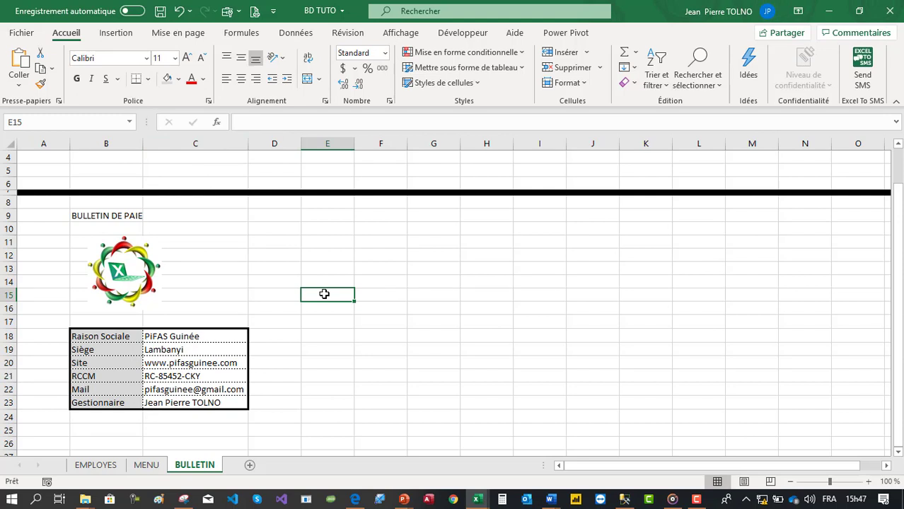
- Nudge the logo down slightly
click(124, 263)
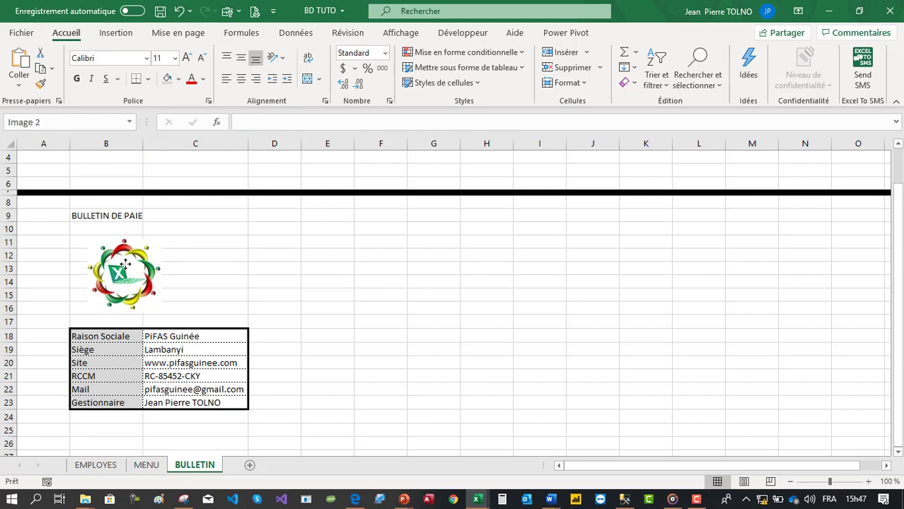
drag(124, 263, 125, 270)
click(83, 216)
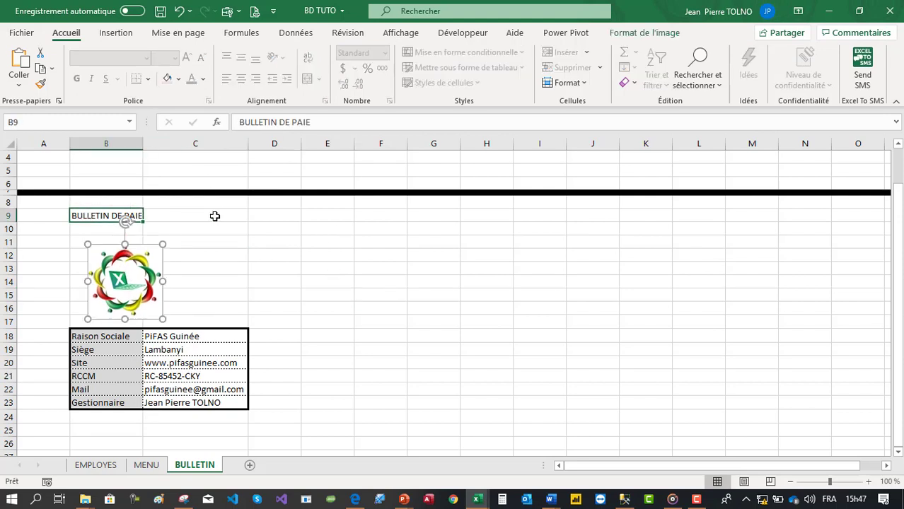
- Start typing the print-date label 'Da' in cell F11
mouse_move(215, 216)
mouse_down()
mouse_move(383, 204)
mouse_move(226, 228)
mouse_up()
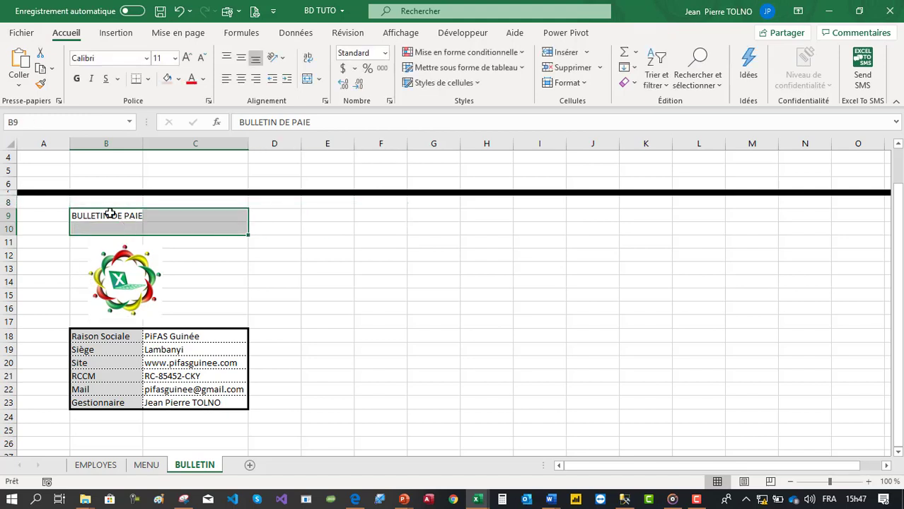
drag(103, 219, 376, 210)
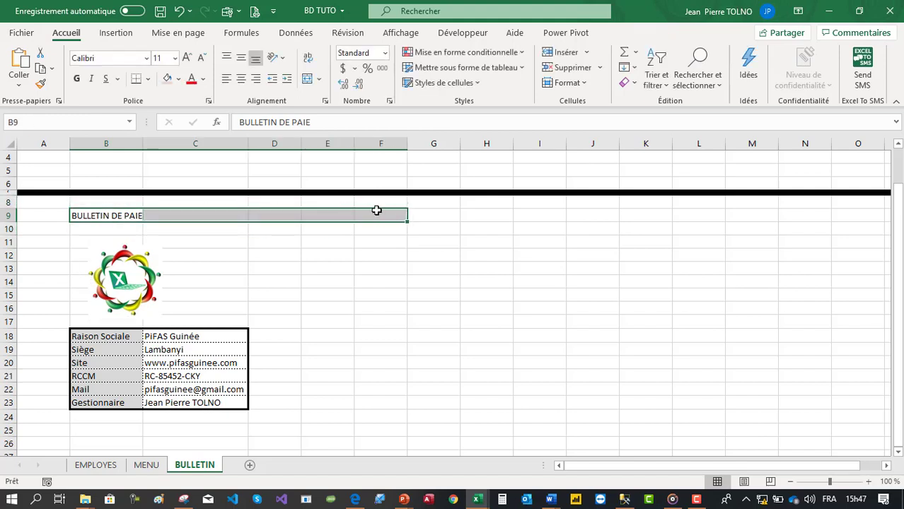
click(183, 252)
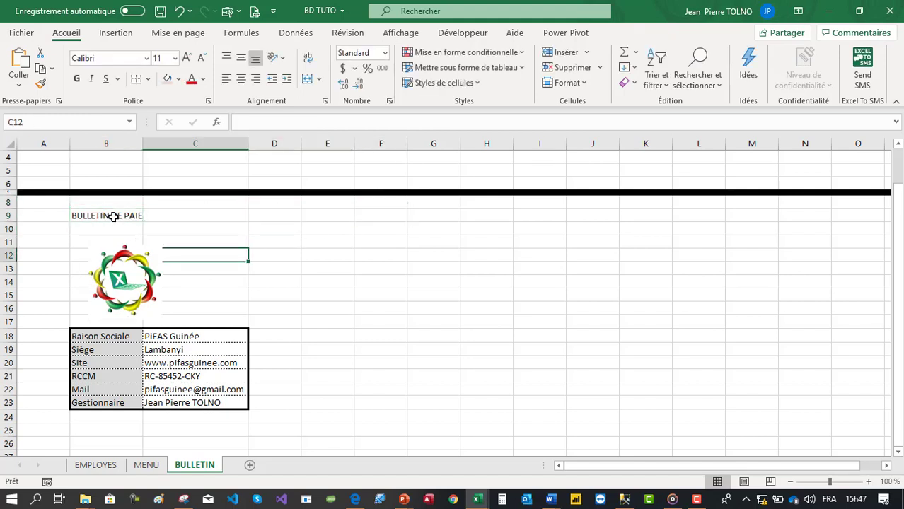
click(113, 217)
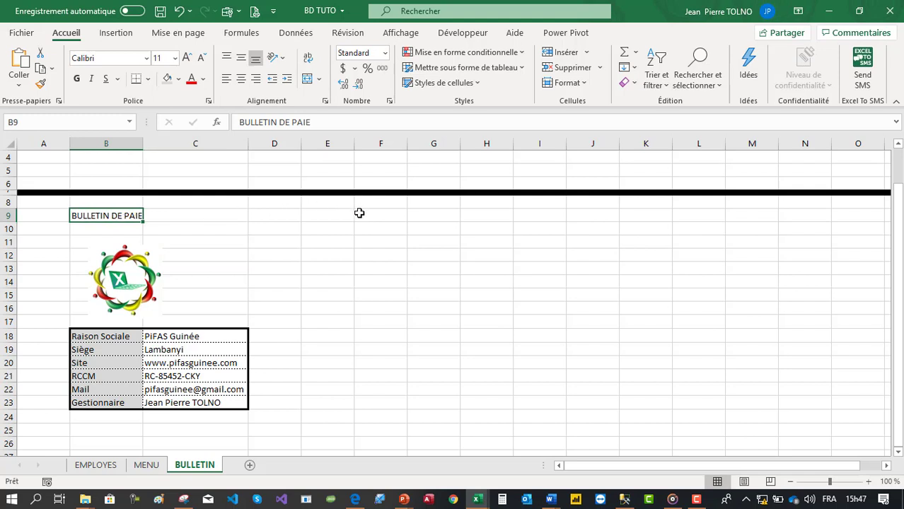
click(382, 241)
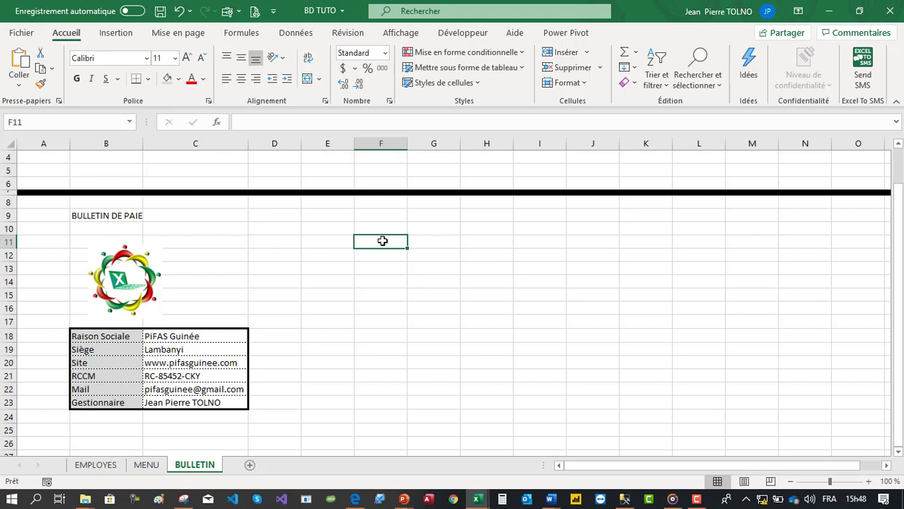
text(Date de ti)
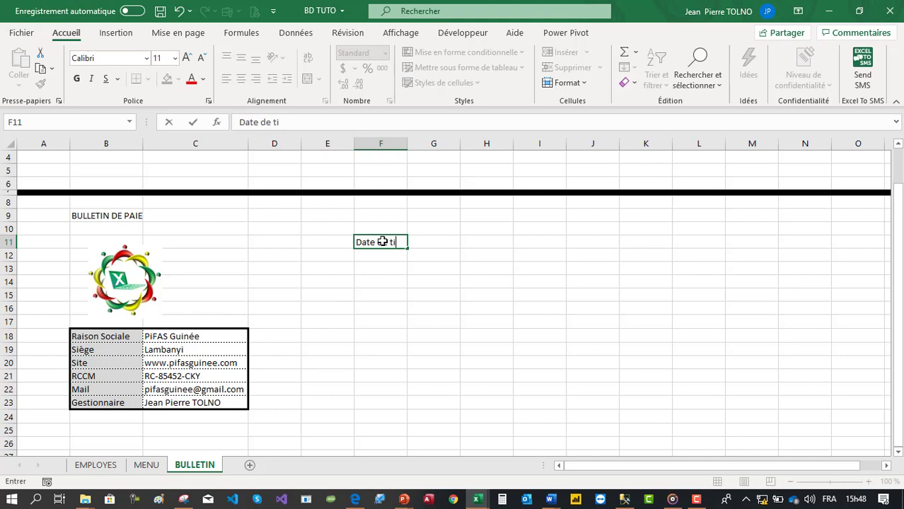
- Complete the F11 label as 'Date de tirage' and widen column F to fit
text(rage)
key(Return)
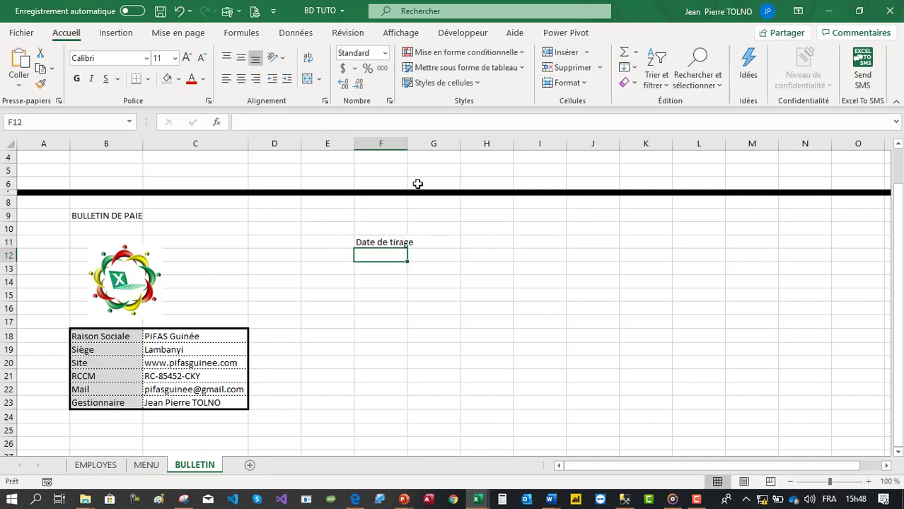
double_click(404, 144)
- Enter =MAINTENANT() in G11 to show the current date and time
click(431, 243)
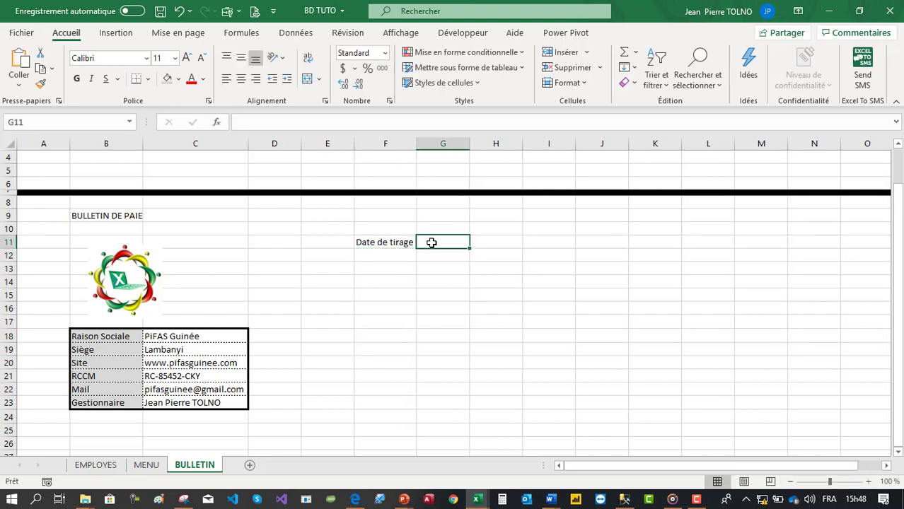
text(=a)
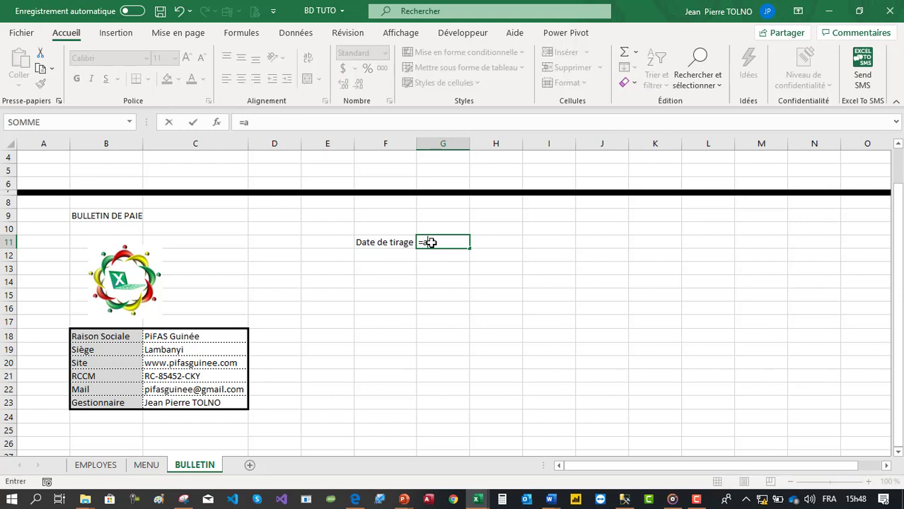
text(uj)
key(BackSpace)
key(BackSpace)
key(BackSpace)
text(ma)
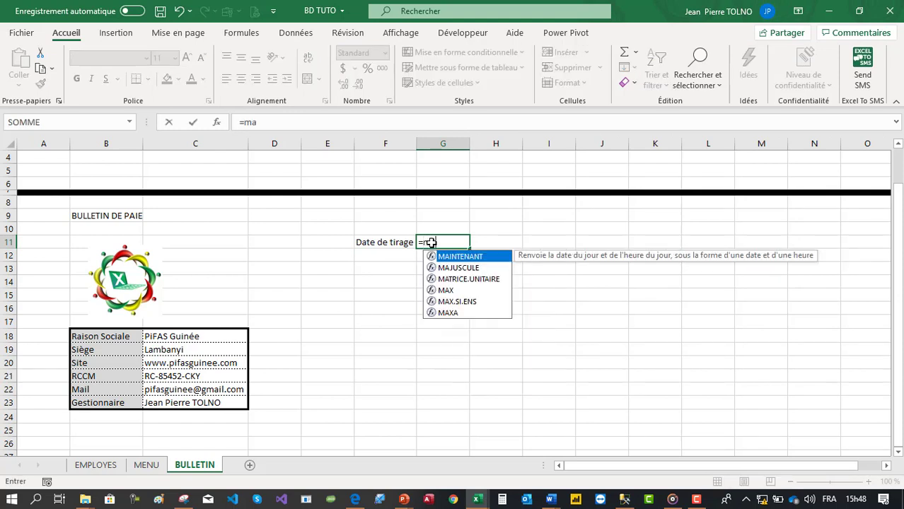
text(in)
key(Tab)
text())
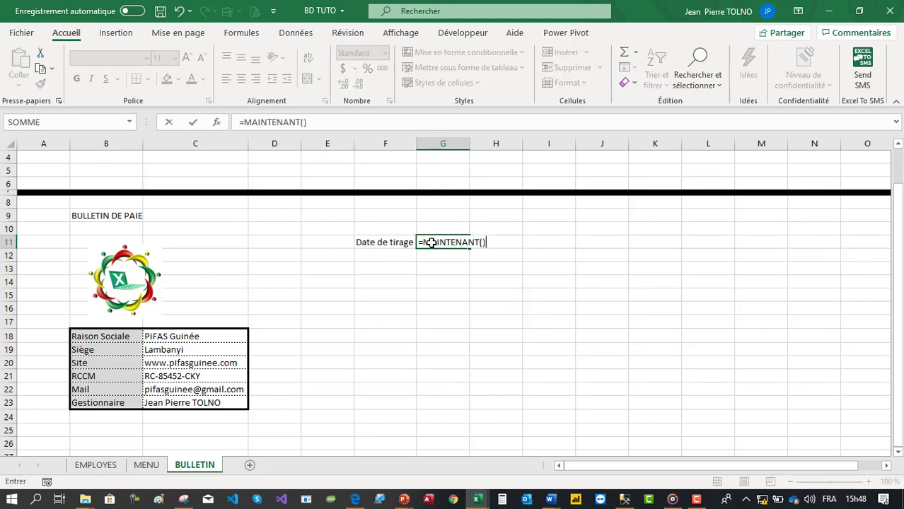
key(Return)
click(449, 239)
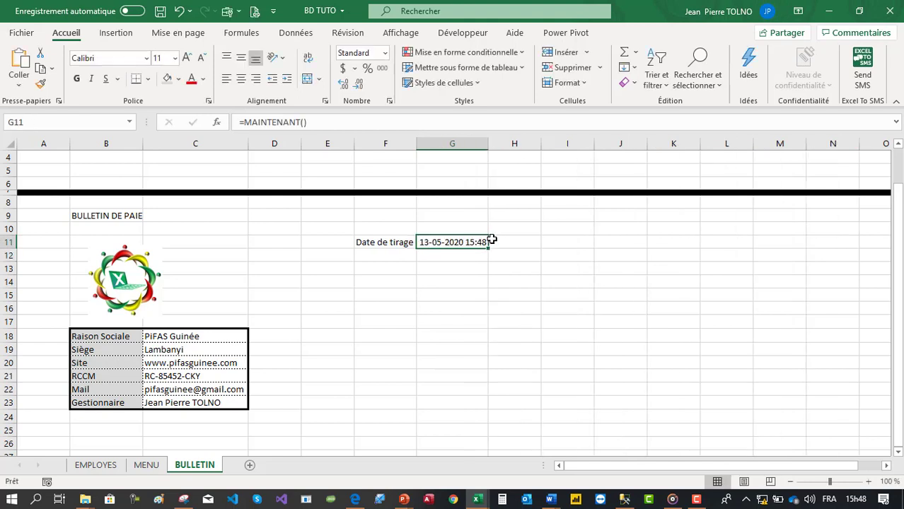
- Merge and centre the date across G11:H11 and add a bottom border under F11:H11
drag(491, 240, 513, 239)
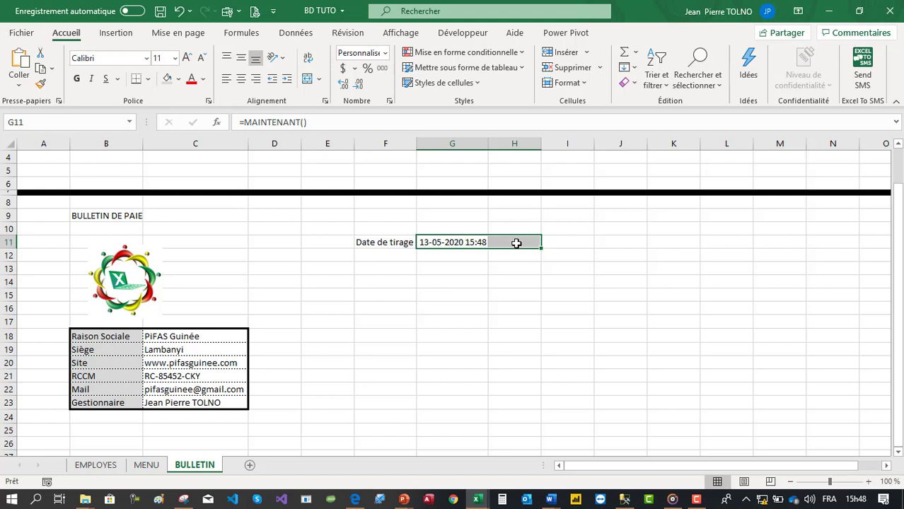
drag(480, 242, 509, 238)
click(306, 79)
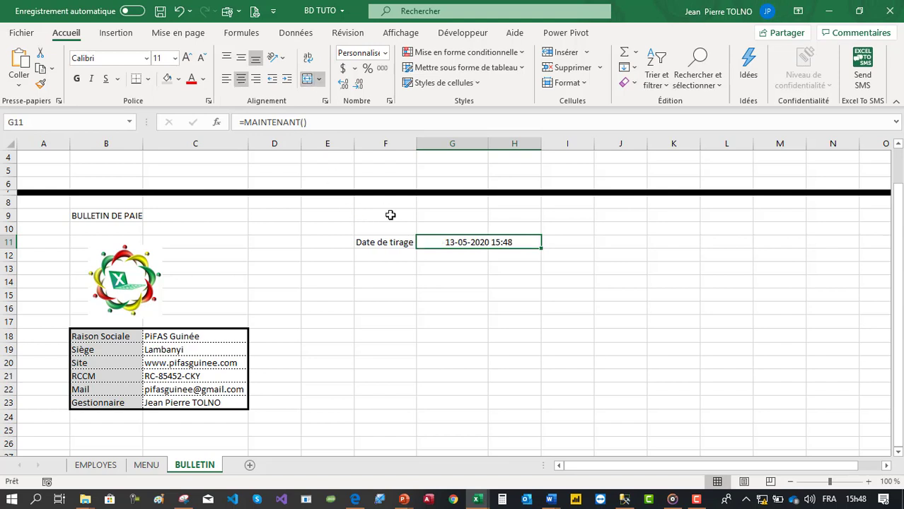
drag(393, 242, 492, 242)
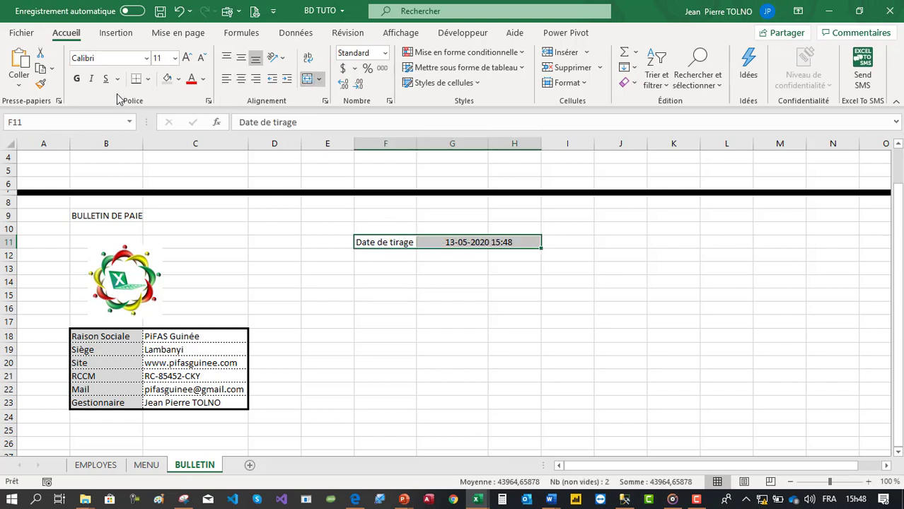
click(136, 78)
click(320, 307)
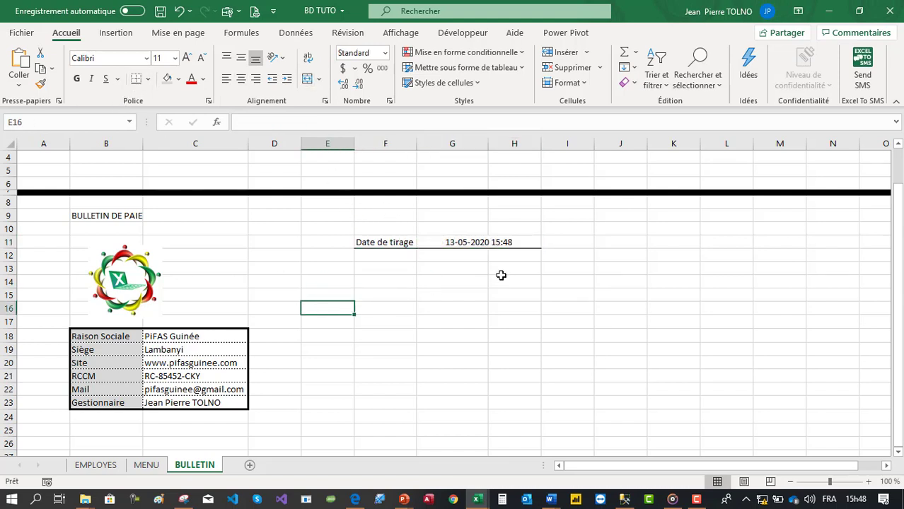
- Fill the Date de tirage label cell F11 grey
click(395, 243)
click(167, 78)
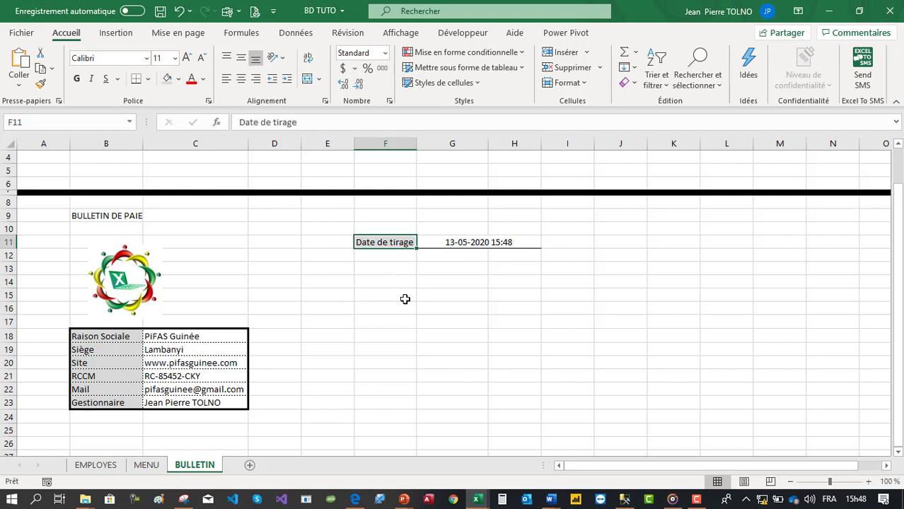
click(434, 324)
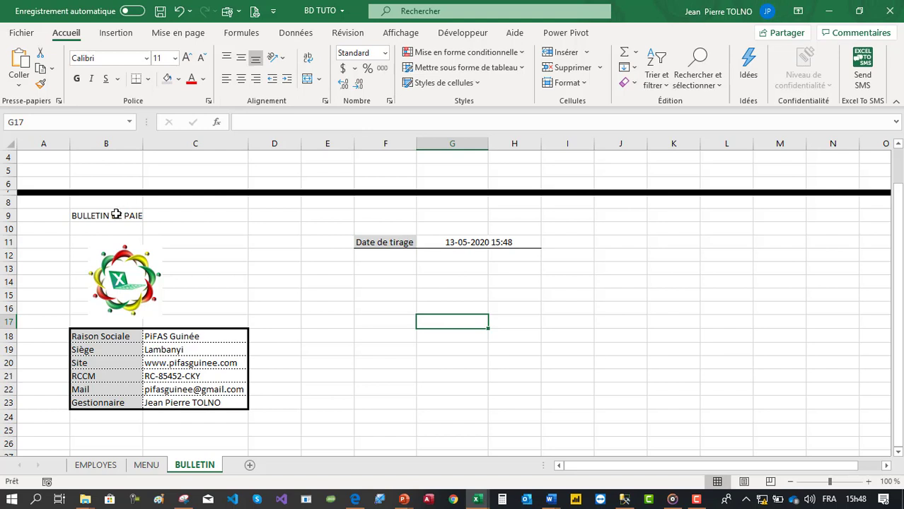
drag(111, 212, 337, 227)
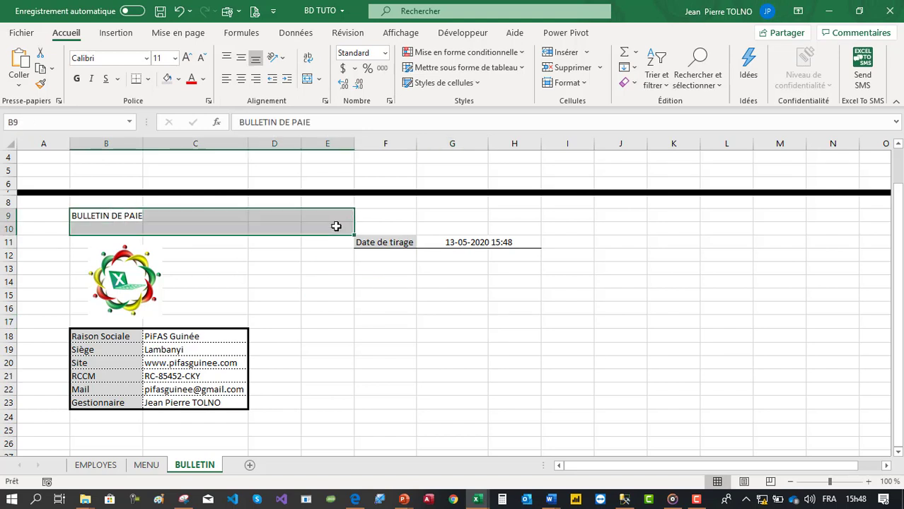
- Merge and centre BULLETIN DE PAIE across B9:H9 and enlarge its font
click(456, 215)
drag(389, 241, 519, 243)
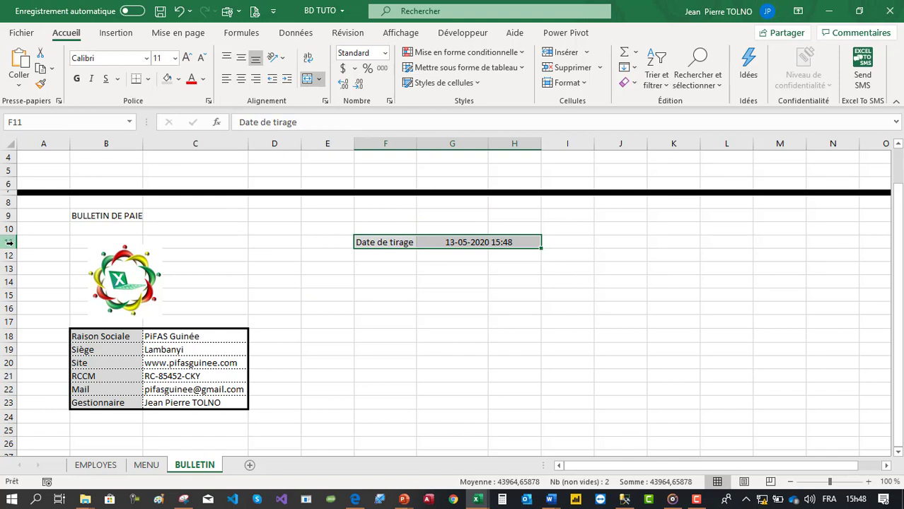
click(357, 295)
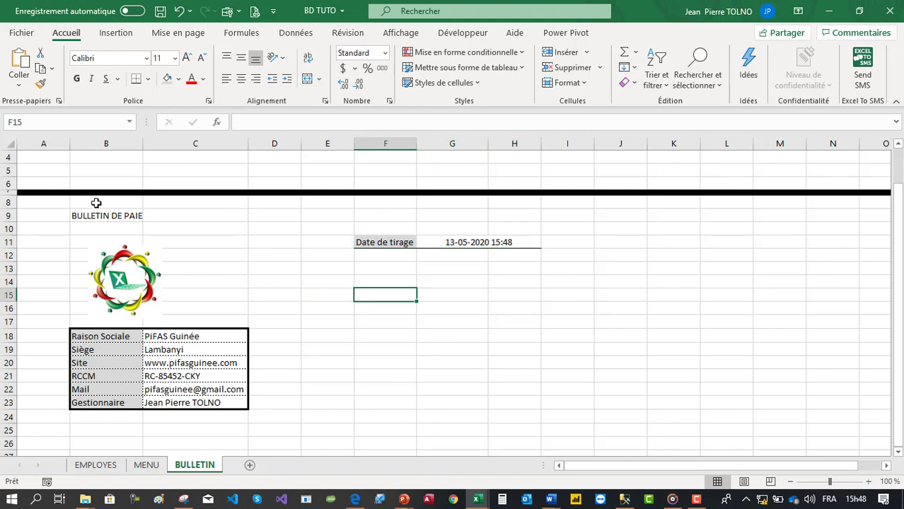
drag(103, 217, 510, 217)
click(307, 79)
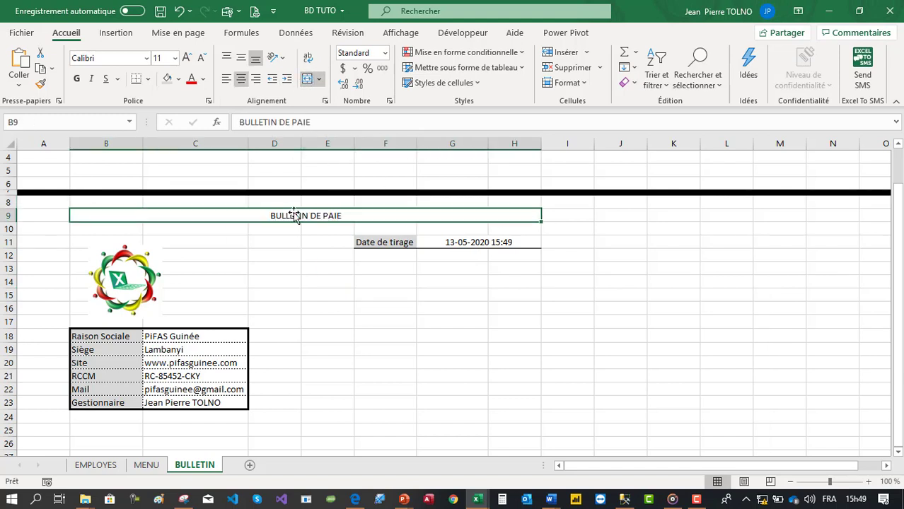
click(186, 58)
click(186, 58)
click(186, 58)
click(186, 58)
click(186, 58)
click(186, 58)
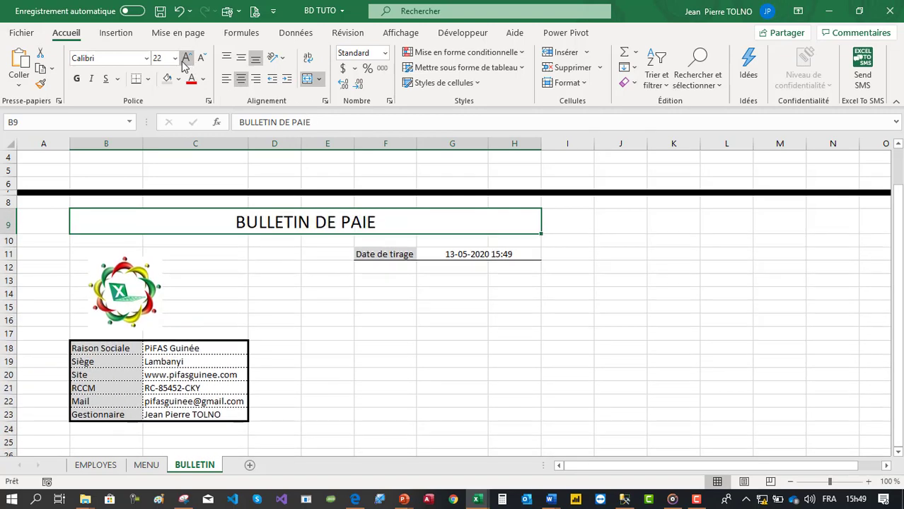
click(186, 58)
- Give the title banner a light green fill and dark green Agency FB 28 text
click(178, 79)
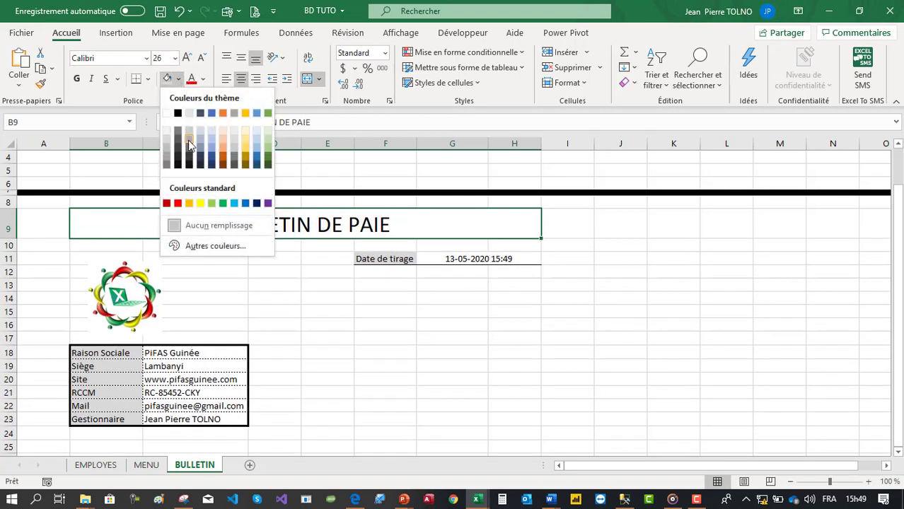
click(268, 141)
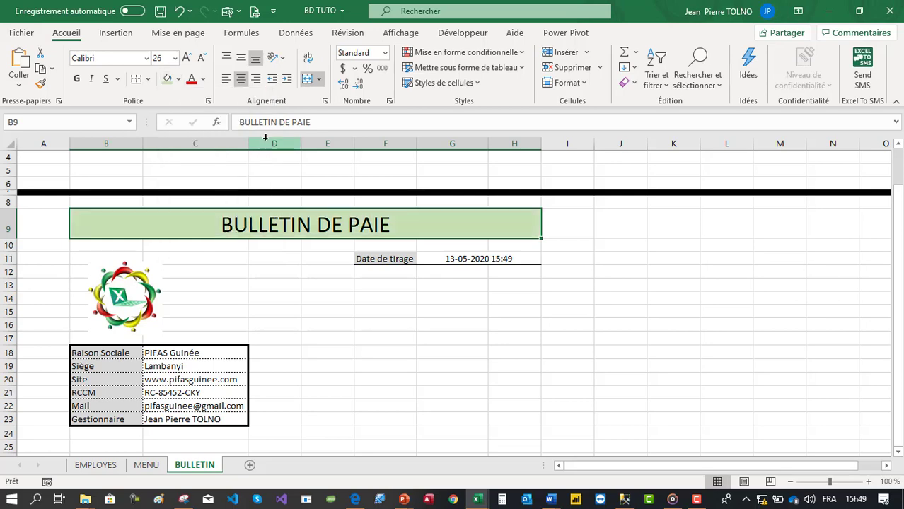
click(146, 60)
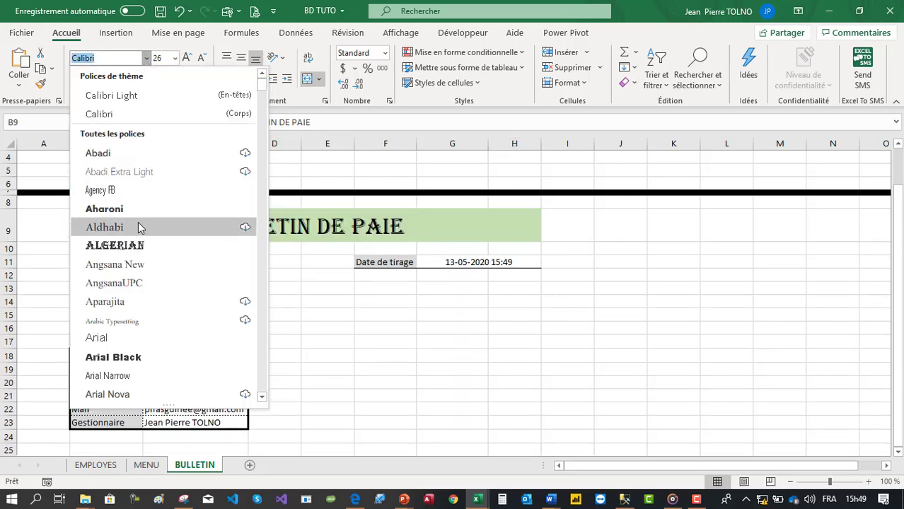
click(139, 198)
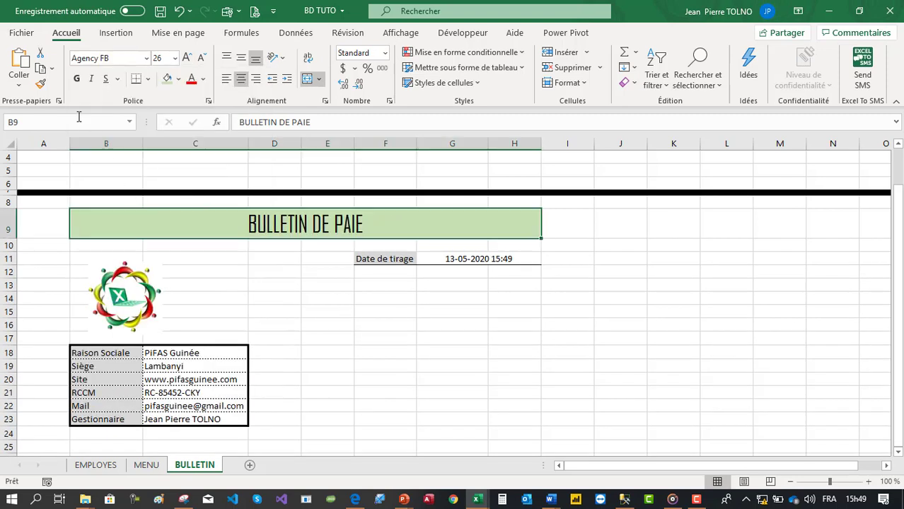
click(187, 58)
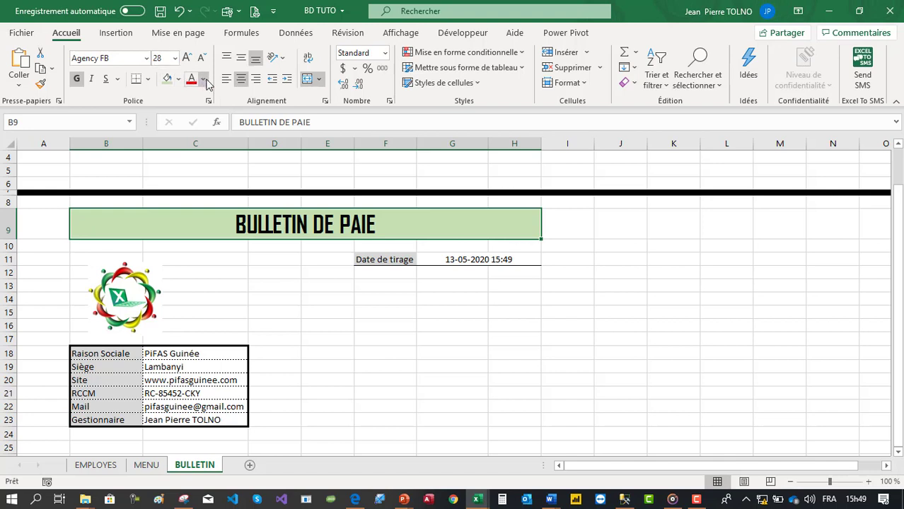
click(203, 78)
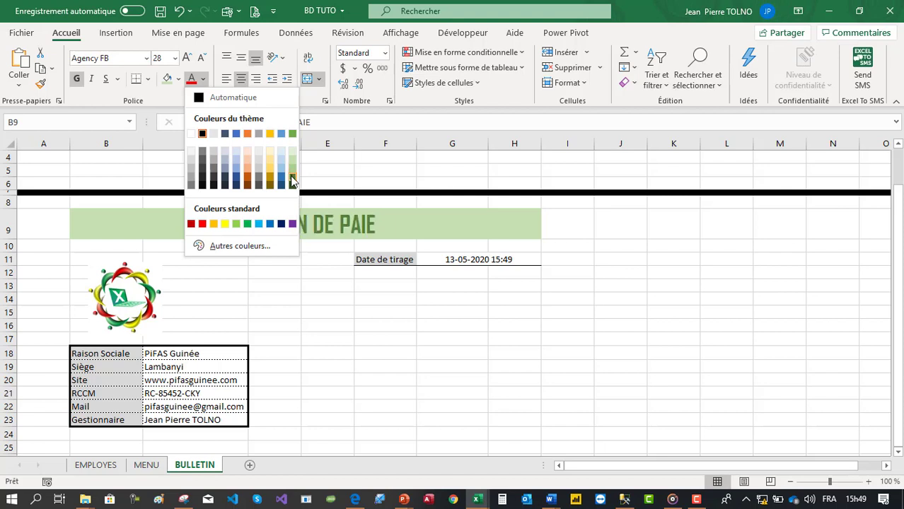
click(353, 323)
click(361, 338)
click(494, 330)
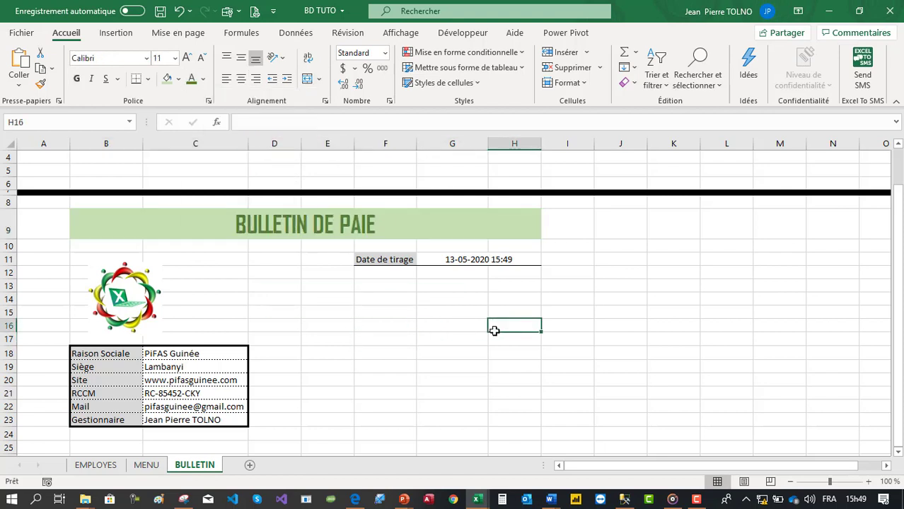
click(403, 288)
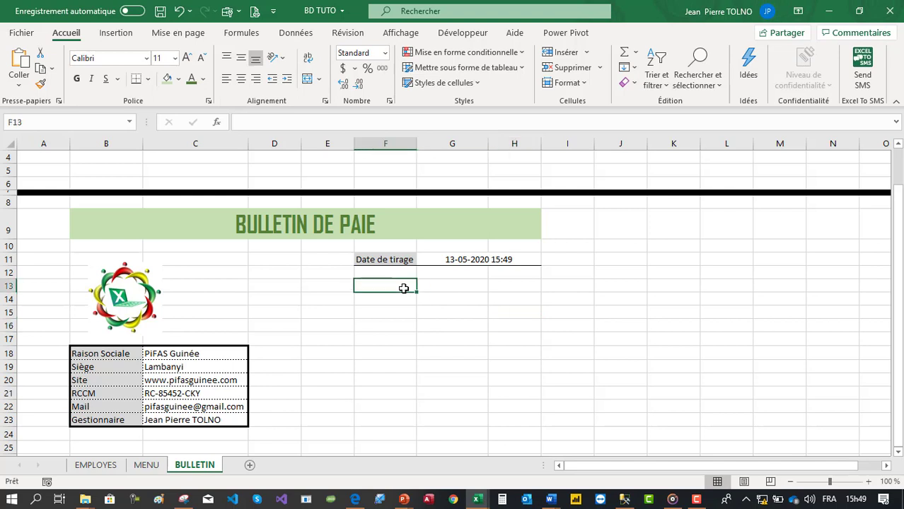
- Merge F13:F14 and enter the label 'MOIS DE'
drag(404, 288, 401, 296)
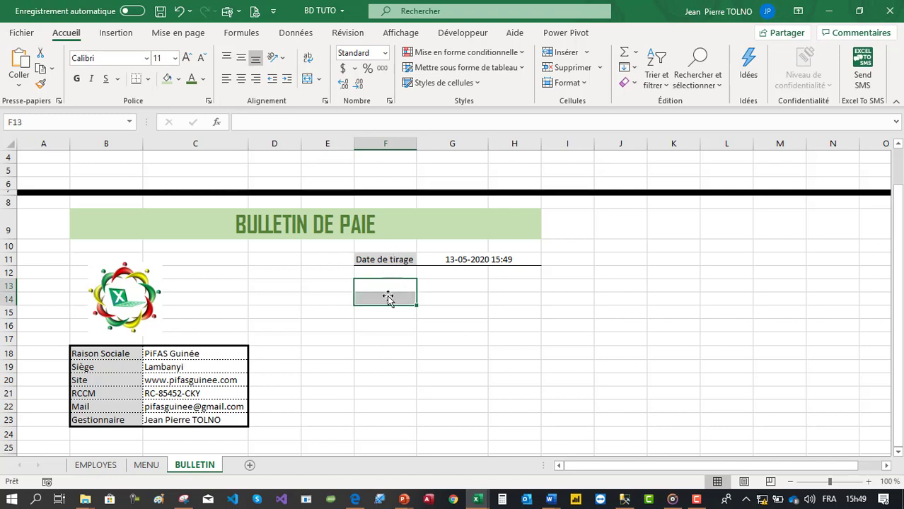
click(307, 79)
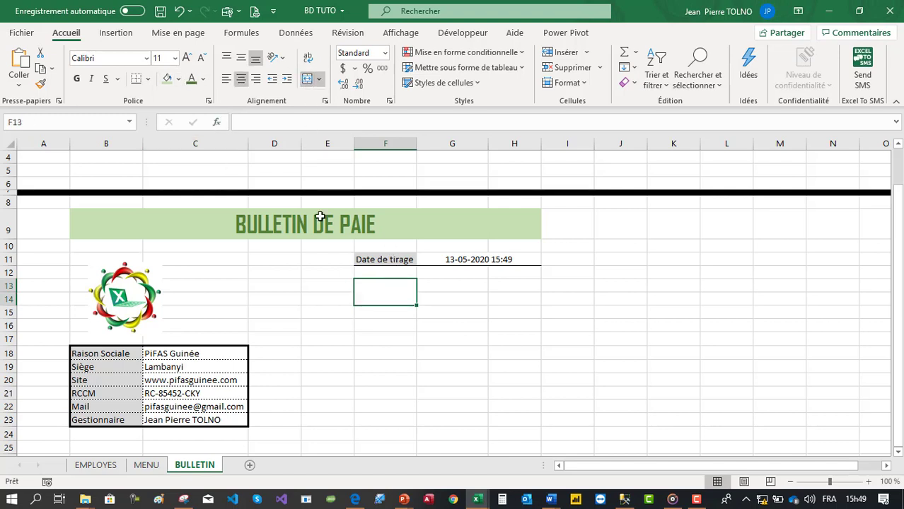
text(MOIS DE)
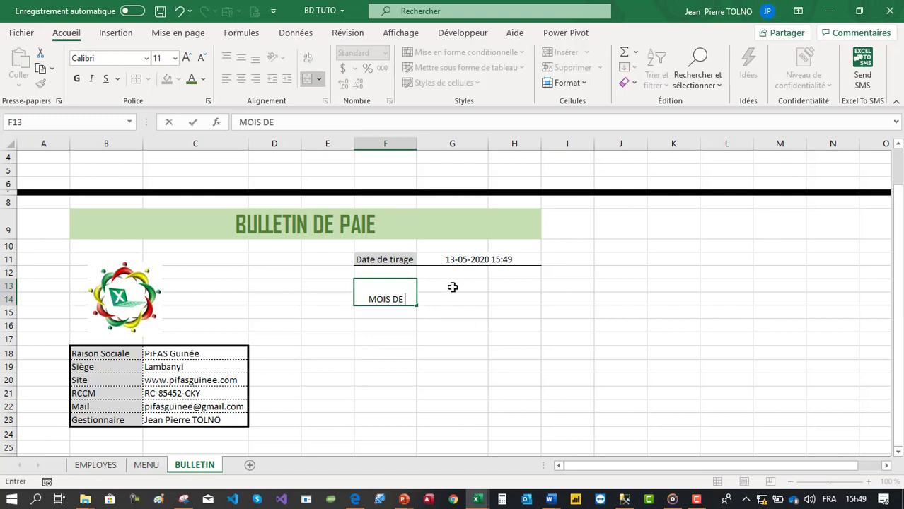
- Merge and centre G13:H14 and enter 'JANVIER' beside the label
drag(452, 286, 511, 300)
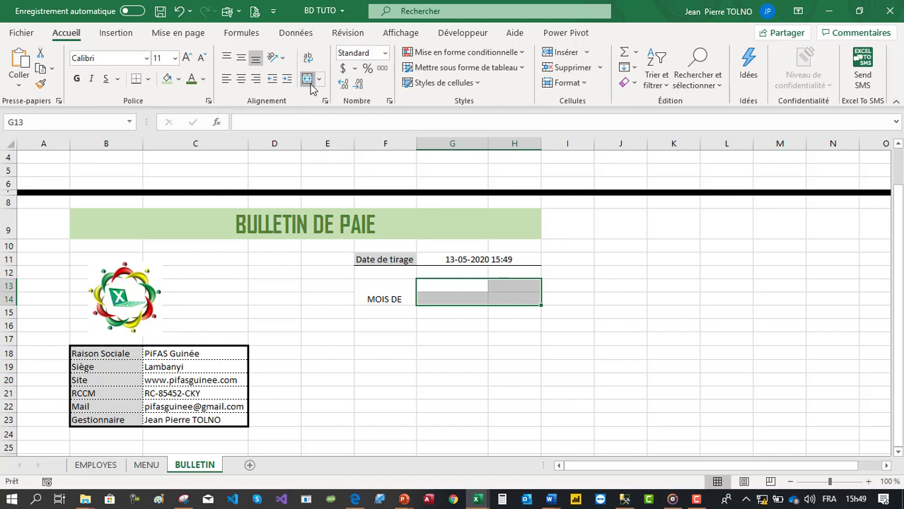
click(308, 79)
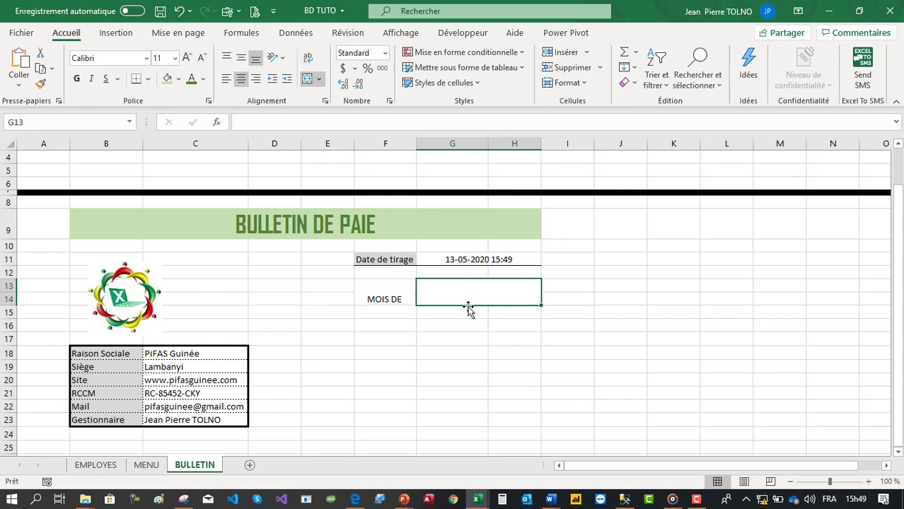
text(JN)
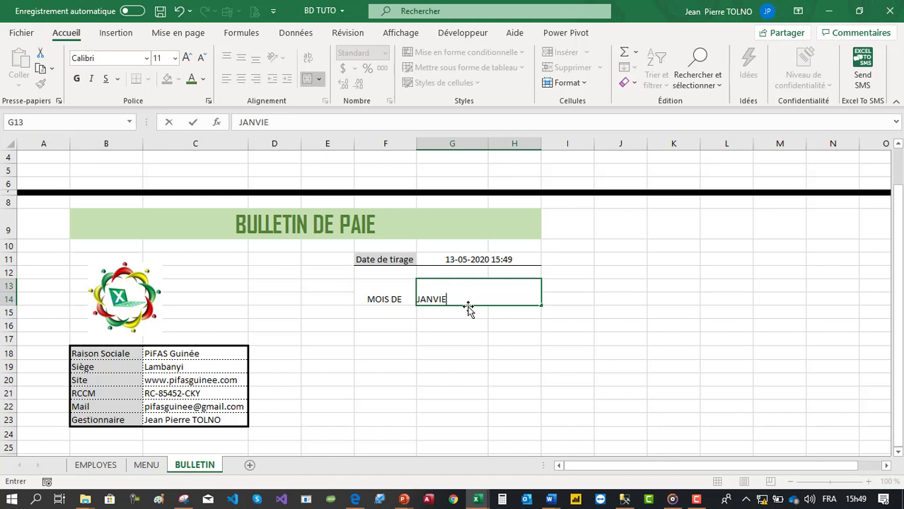
text(NVIER)
key(Return)
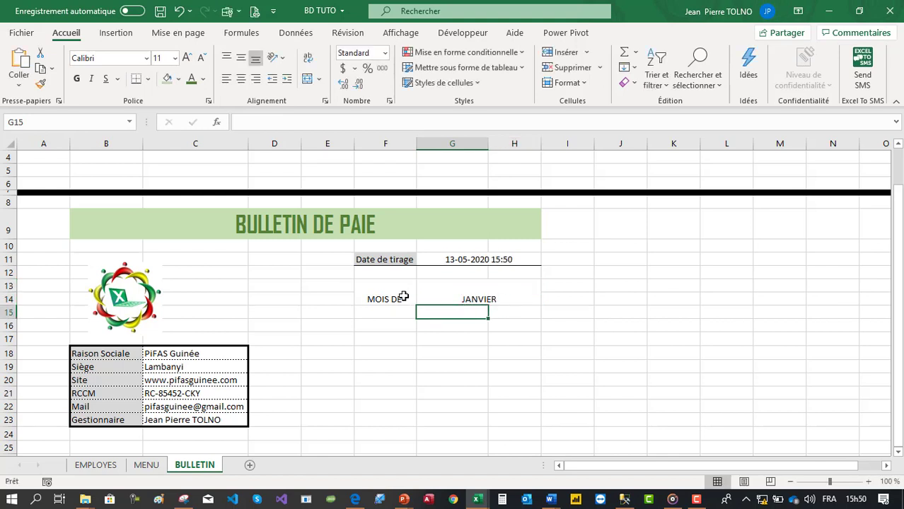
drag(403, 297, 470, 295)
- Make the F13:H14 month field text bold, 16 pt and vertically centred
click(241, 58)
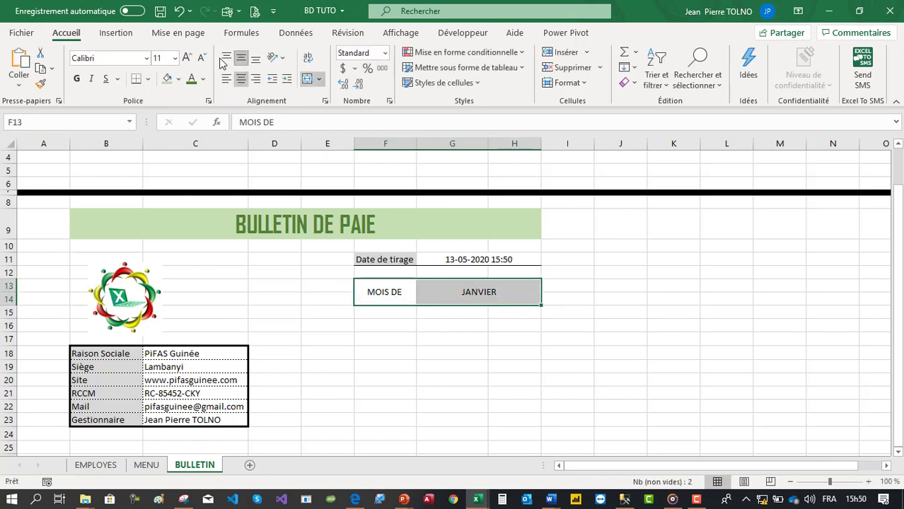
click(187, 58)
click(187, 58)
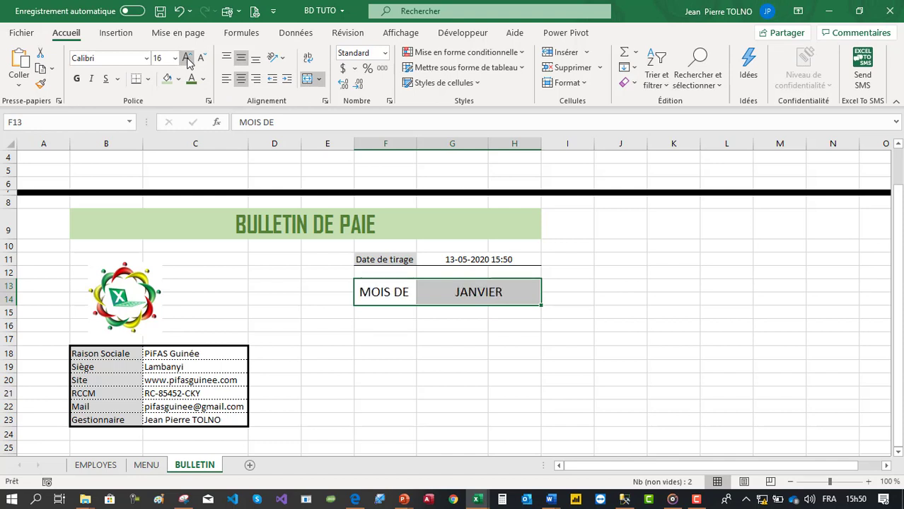
click(76, 78)
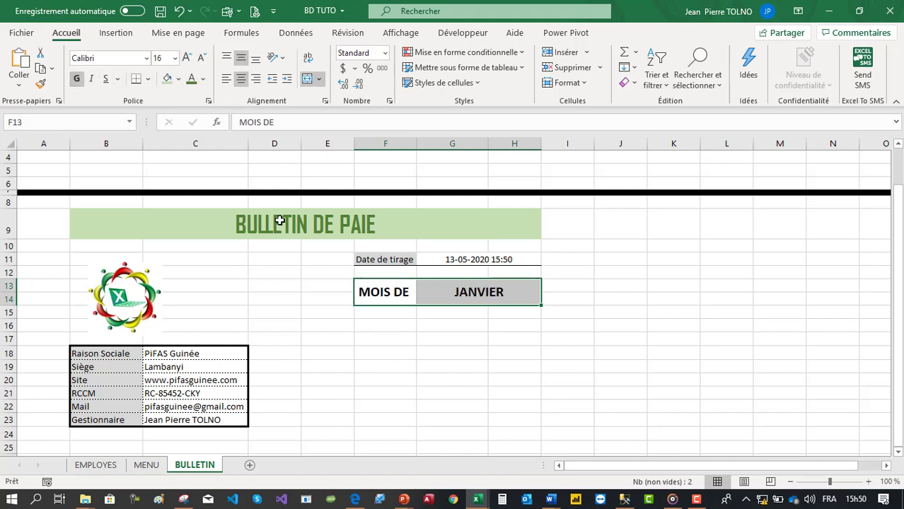
- Apply All Borders to the F13:H14 month field
click(332, 259)
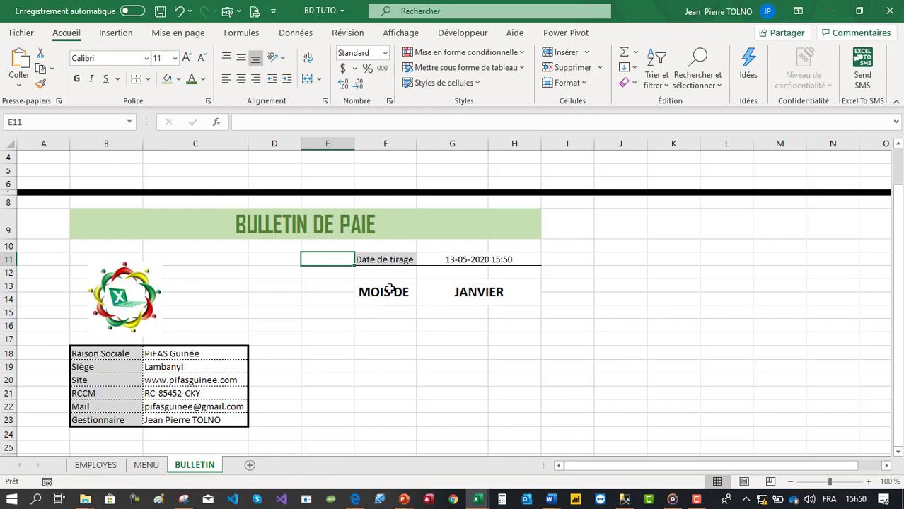
drag(389, 290, 517, 290)
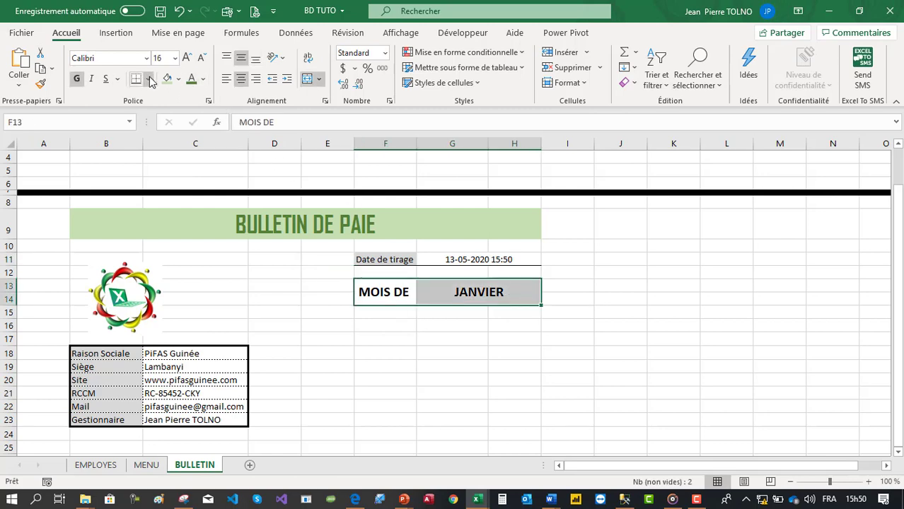
click(150, 79)
click(151, 210)
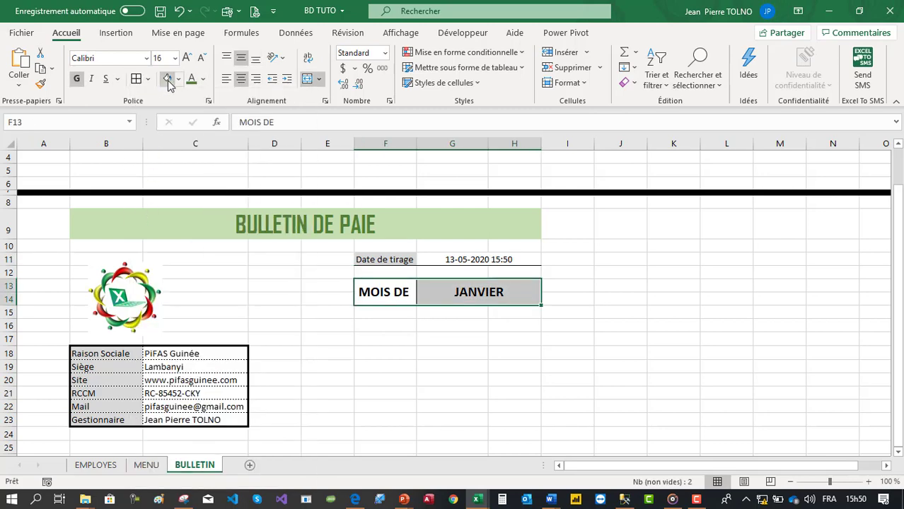
- Fill the MOIS DE cell with light grey
click(391, 292)
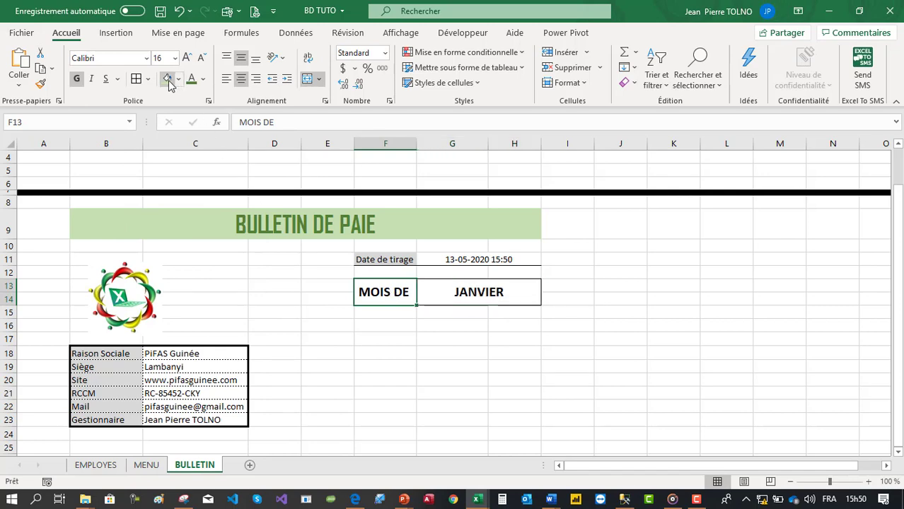
click(179, 79)
click(173, 137)
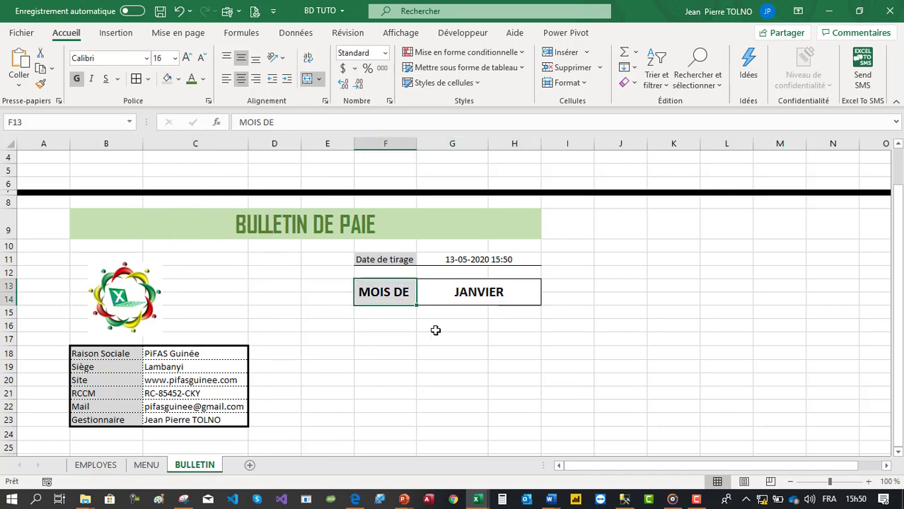